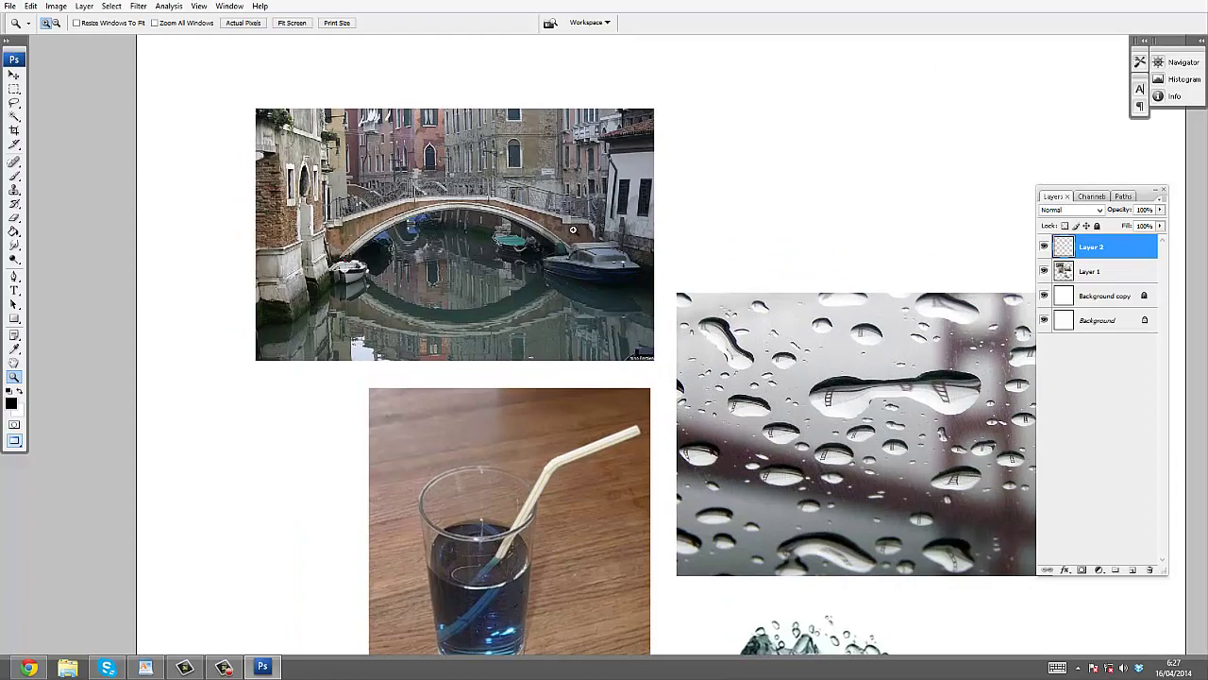
Fade the reference photos on Layer 1 to 60% opacity, working at the Venice bridge photo
left_click(569, 227)
left_click_drag(579, 318, 501, 178)
left_click_drag(578, 470, 496, 141)
left_click_drag(480, 222, 586, 537)
left_click_drag(429, 66, 546, 320)
left_click(548, 323)
left_click_drag(818, 244, 931, 190)
left_click(1080, 275)
key("h")
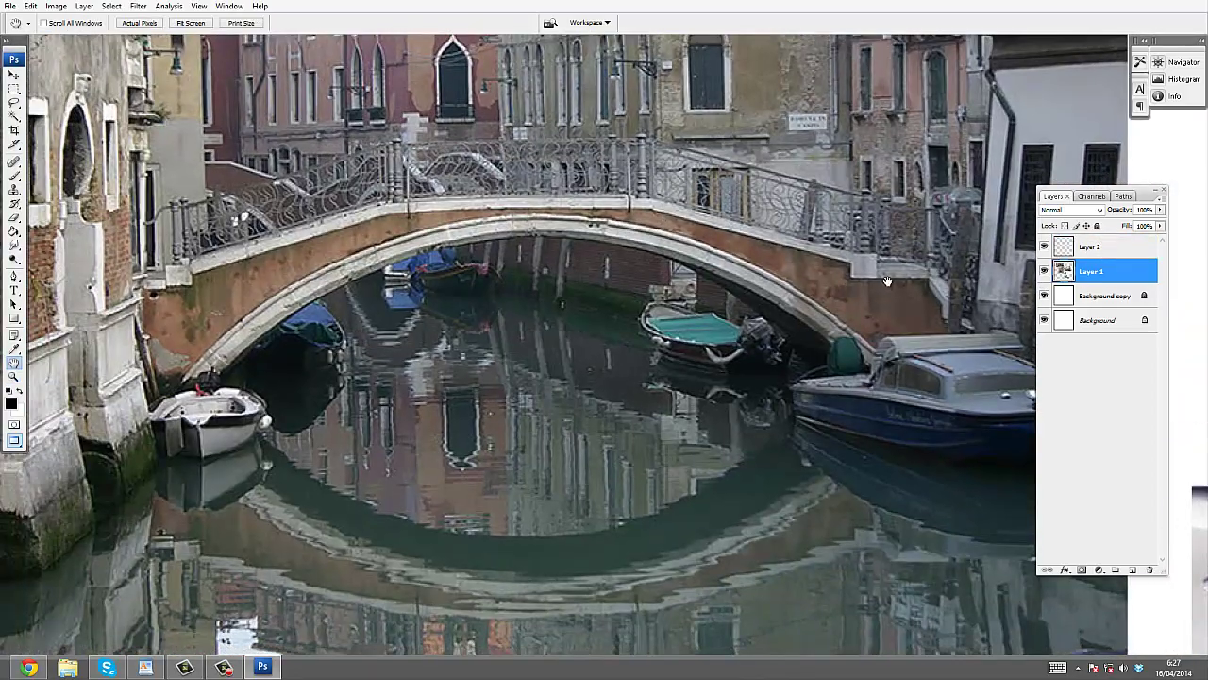
key("6")
Make Layer 2 active for painting and set the foreground colour to pure red (ff0000)
left_click(1082, 247)
left_click_drag(1028, 238, 964, 203)
key("b")
left_click(13, 404)
left_click(914, 356)
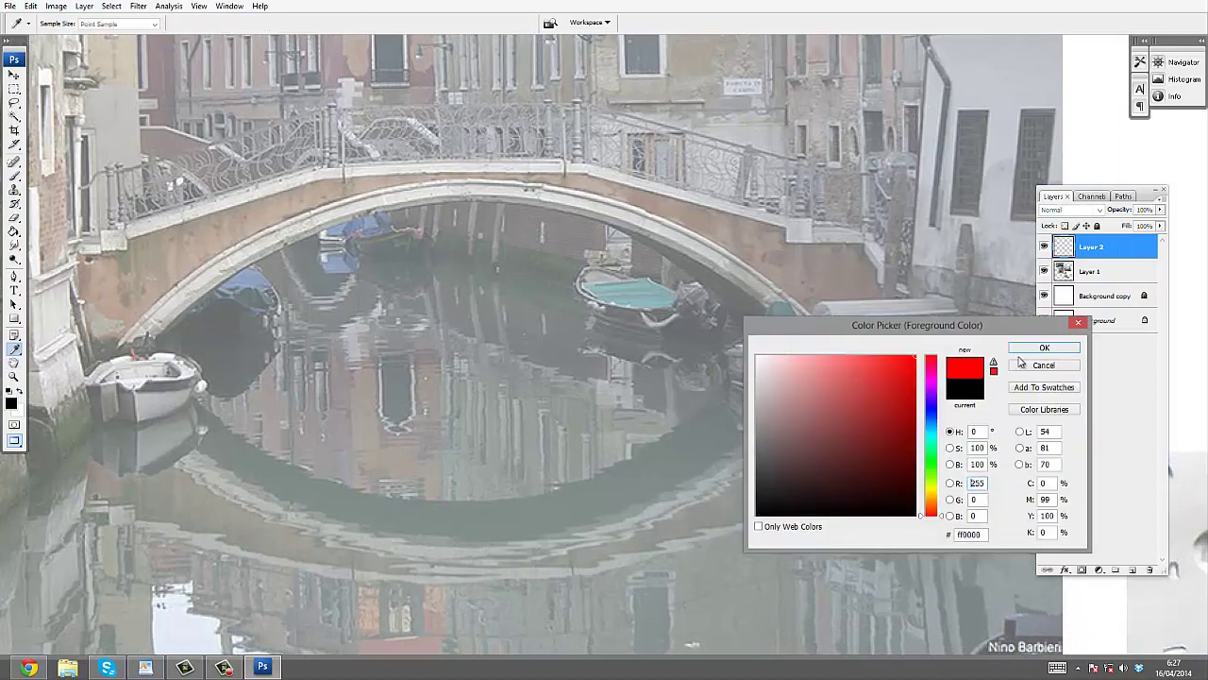
left_click(1041, 348)
Choose the hard round 13 px brush tip and reduce its size to 4 px
left_click_drag(567, 257, 555, 255)
left_click(82, 24)
left_click(103, 126)
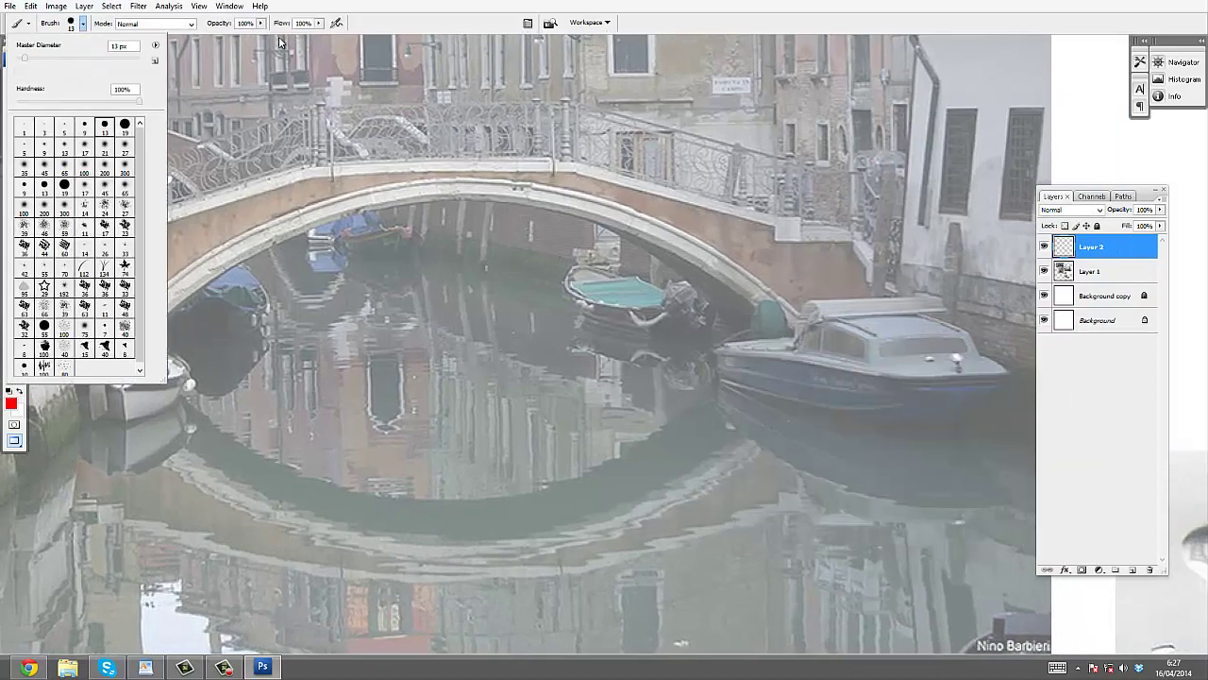
left_click(279, 37)
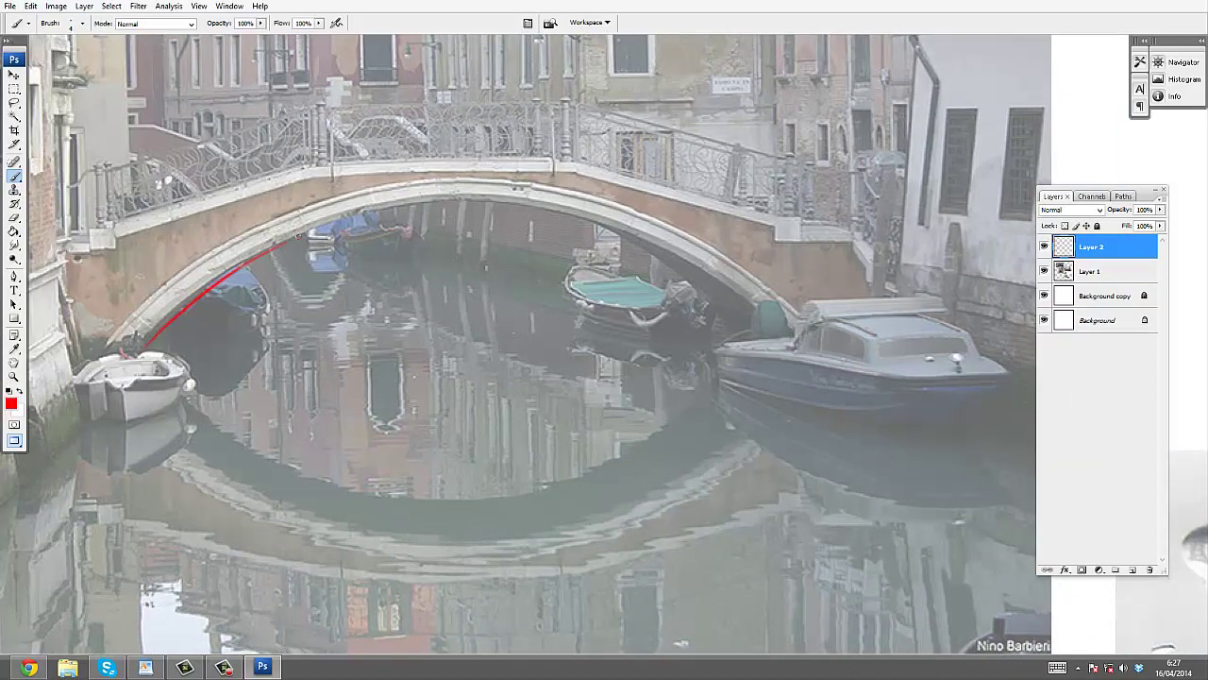
Trace the bridge arch's underside and its reflection in red, and mark the blue boat's mirrored stern with a double-headed arrow
mouse_move(293, 240)
left_mouse_down()
mouse_move(453, 202)
mouse_move(769, 323)
left_mouse_up()
mouse_move(186, 379)
left_mouse_down()
mouse_move(235, 438)
mouse_move(482, 490)
mouse_move(615, 459)
mouse_move(707, 373)
left_mouse_up()
scroll(978, 375, "right", 1)
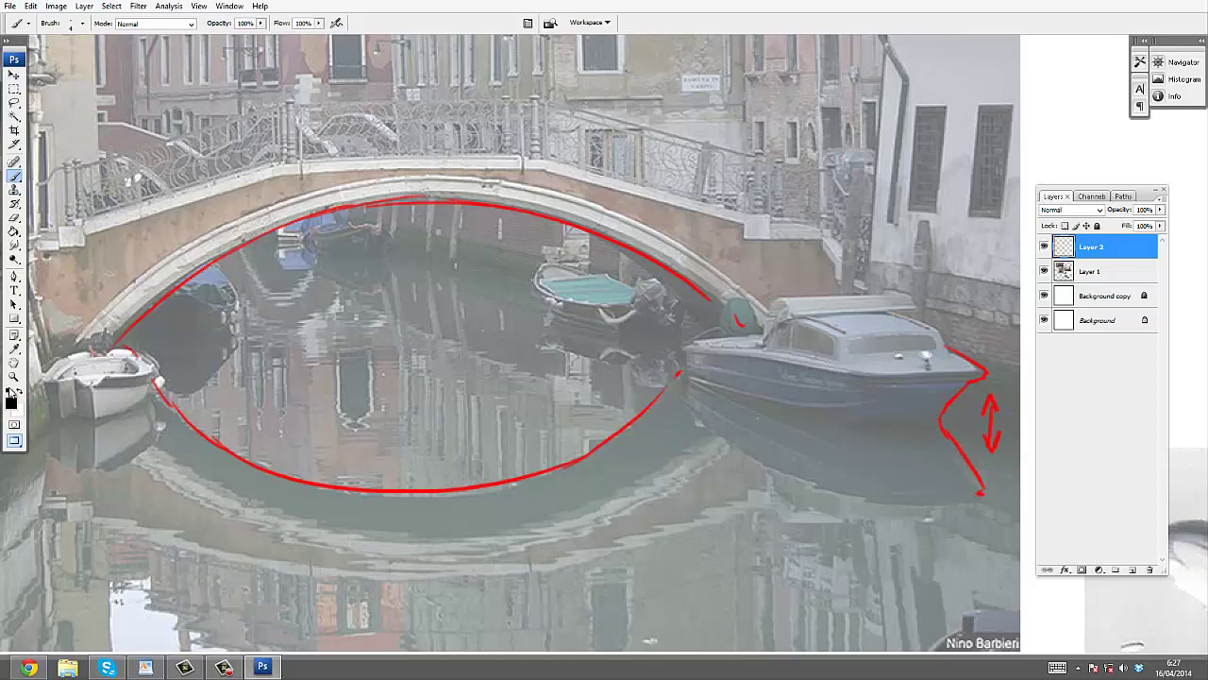
Draw a black vertical double-headed arrow between the bridge arch and its reflection in the water
left_click_drag(292, 374, 292, 256)
mouse_move(285, 276)
left_mouse_down()
mouse_move(292, 375)
mouse_move(298, 277)
left_mouse_up()
left_click_drag(280, 356, 292, 383)
left_click_drag(279, 315, 314, 272)
Trace the reflected outer edges of the bridge and the matching upper edge of the real bridge in black
left_click_drag(165, 412, 564, 491)
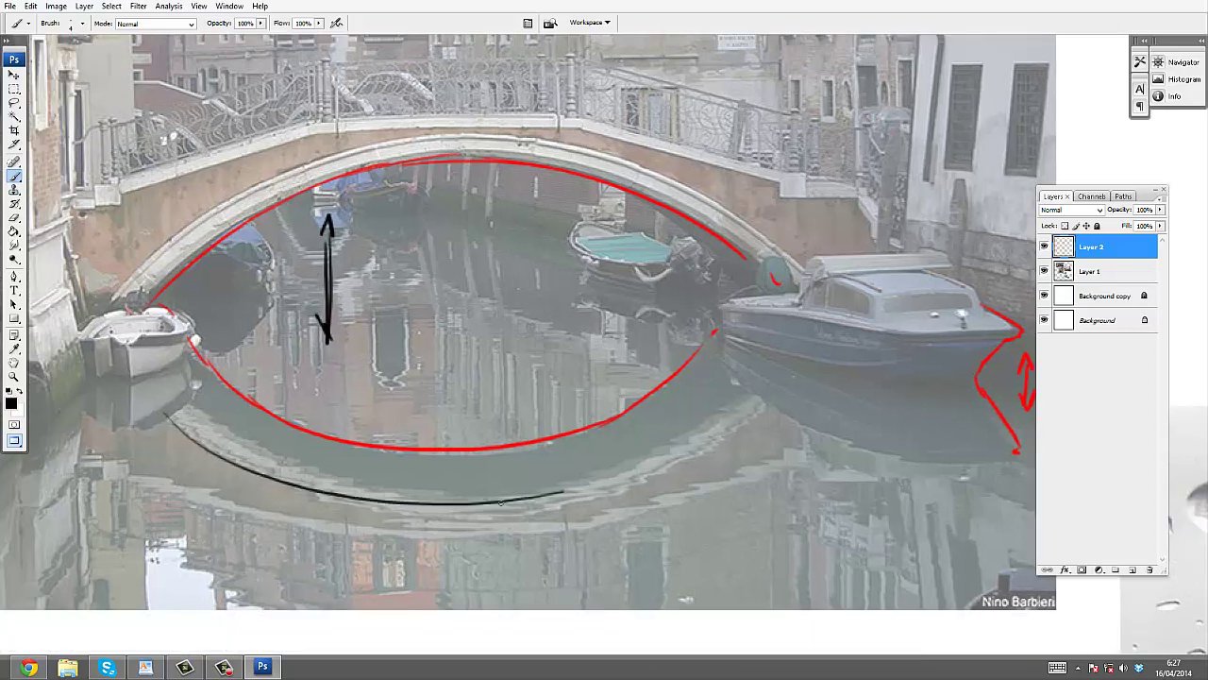
left_click_drag(113, 436, 802, 457)
mouse_move(60, 205)
left_mouse_down()
mouse_move(337, 108)
mouse_move(805, 183)
left_mouse_up()
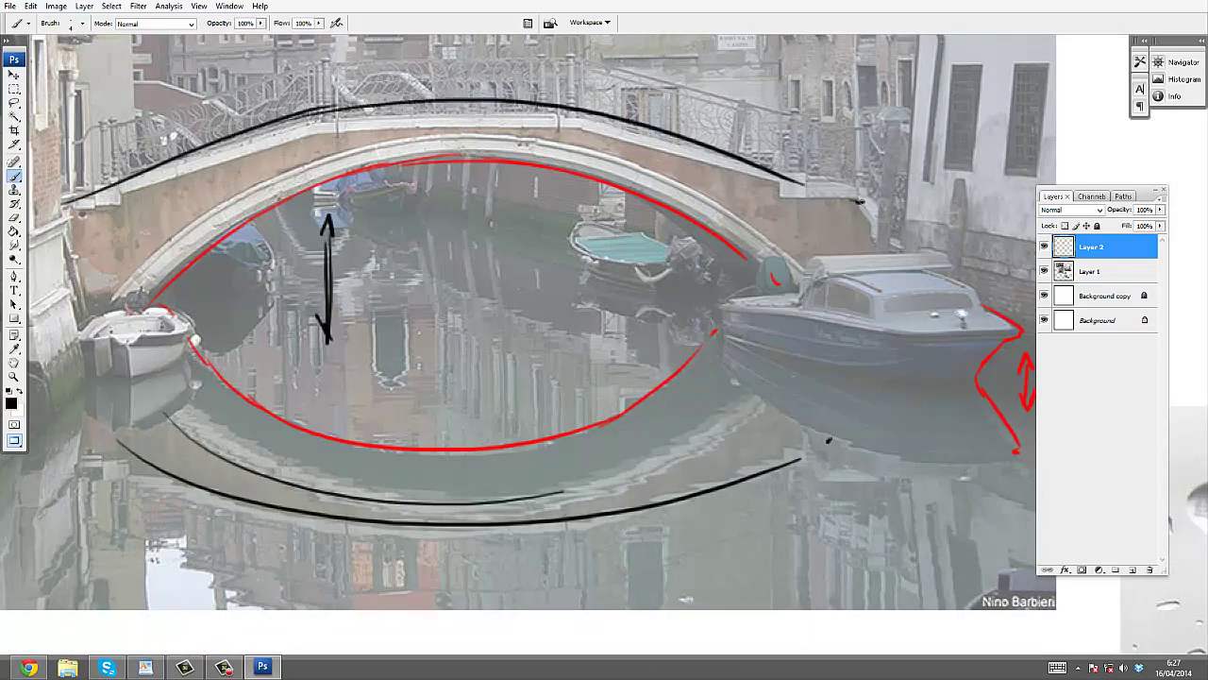
Outline the small white boat with its reflection and trace the adjacent building's edge down into the water in black
scroll(859, 201, "left", 1)
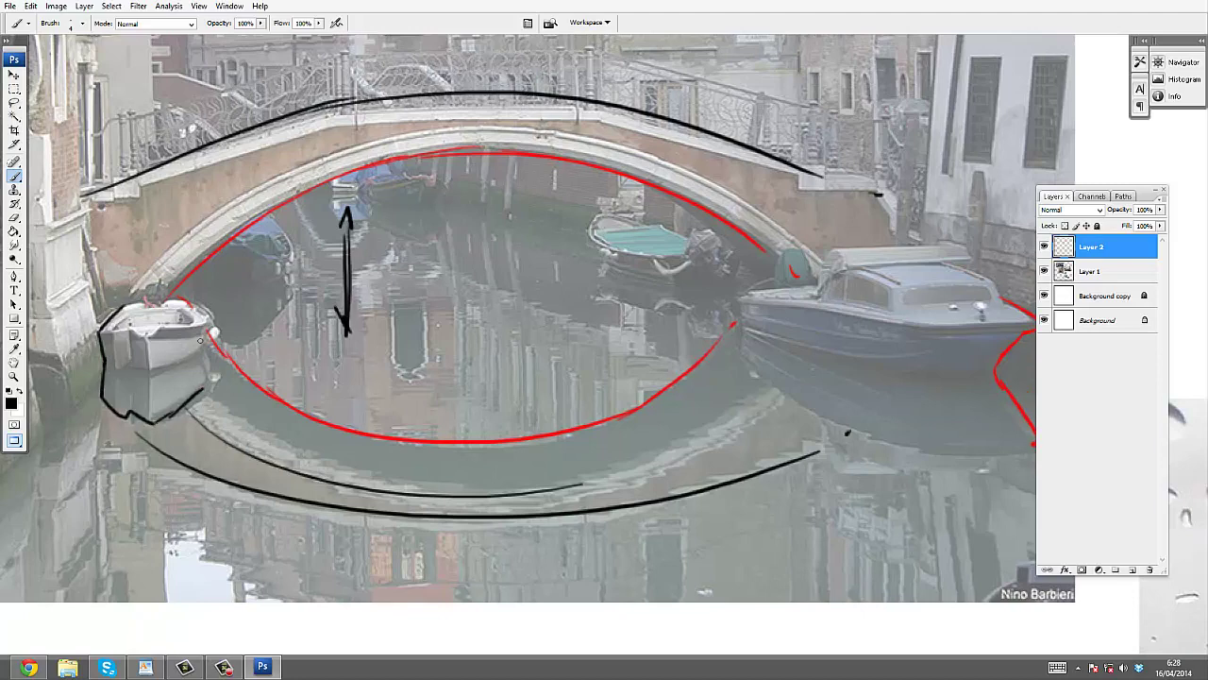
left_click_drag(202, 337, 199, 352)
left_click_drag(188, 131, 257, 95)
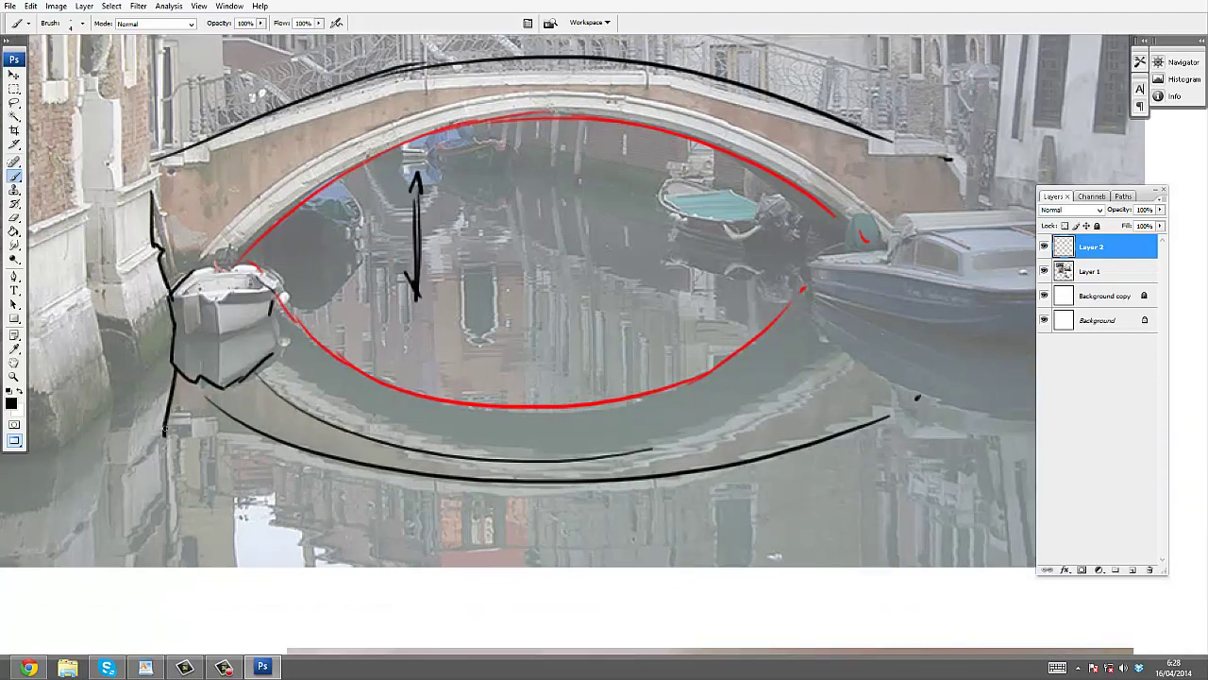
left_click_drag(434, 266, 426, 414)
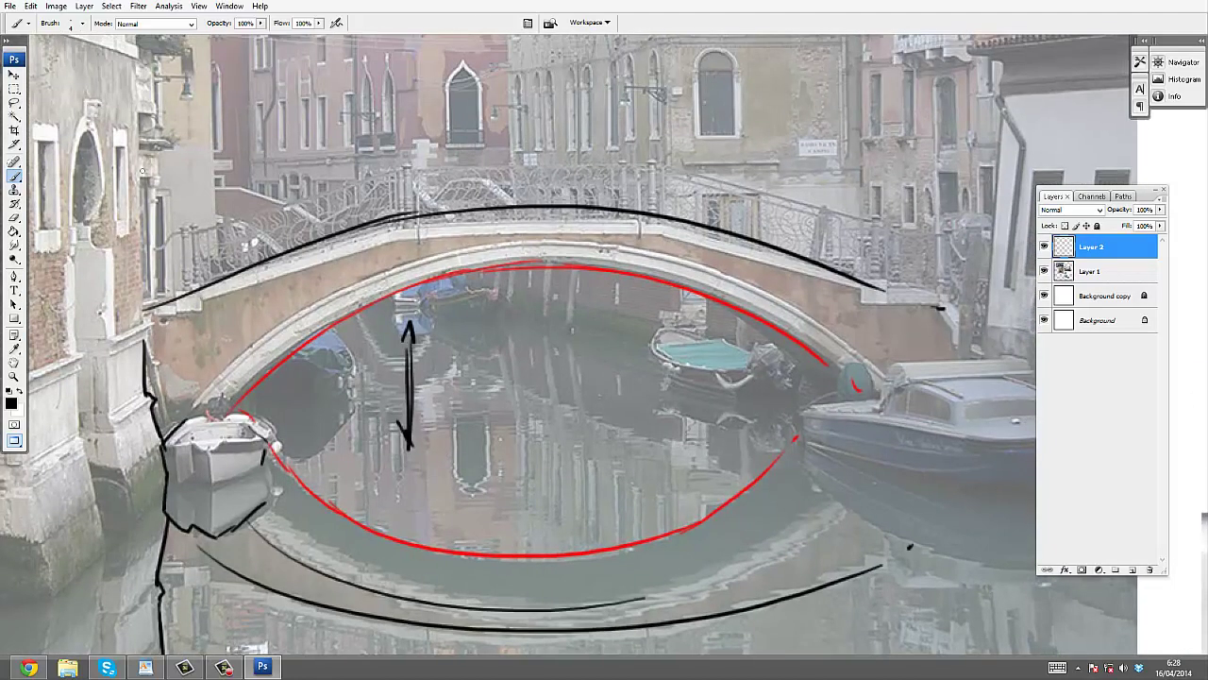
left_click_drag(142, 157, 145, 323)
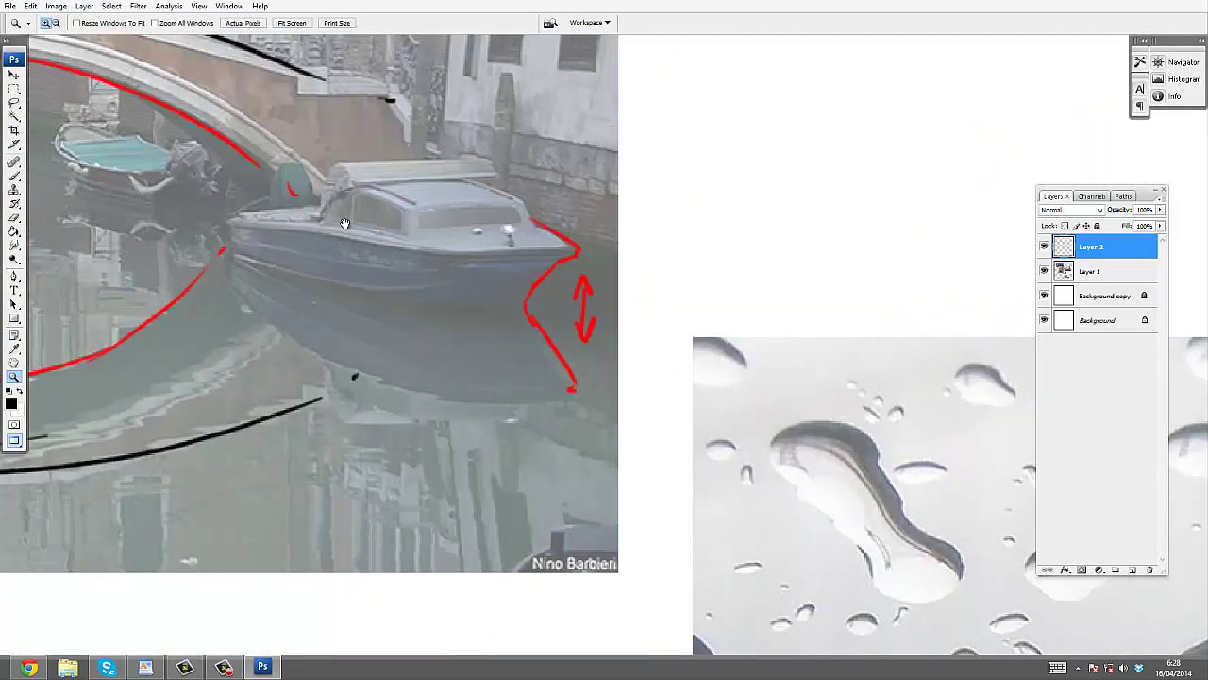
Mark the blue boat's hull line and its mirrored waterline with black brush strokes
key("b")
mouse_move(227, 215)
left_mouse_down()
mouse_move(228, 266)
mouse_move(326, 351)
mouse_move(341, 221)
left_mouse_up()
mouse_move(232, 253)
left_mouse_down()
mouse_move(476, 310)
mouse_move(531, 303)
mouse_move(445, 323)
mouse_move(521, 317)
mouse_move(565, 331)
left_mouse_up()
left_click_drag(428, 321, 376, 319)
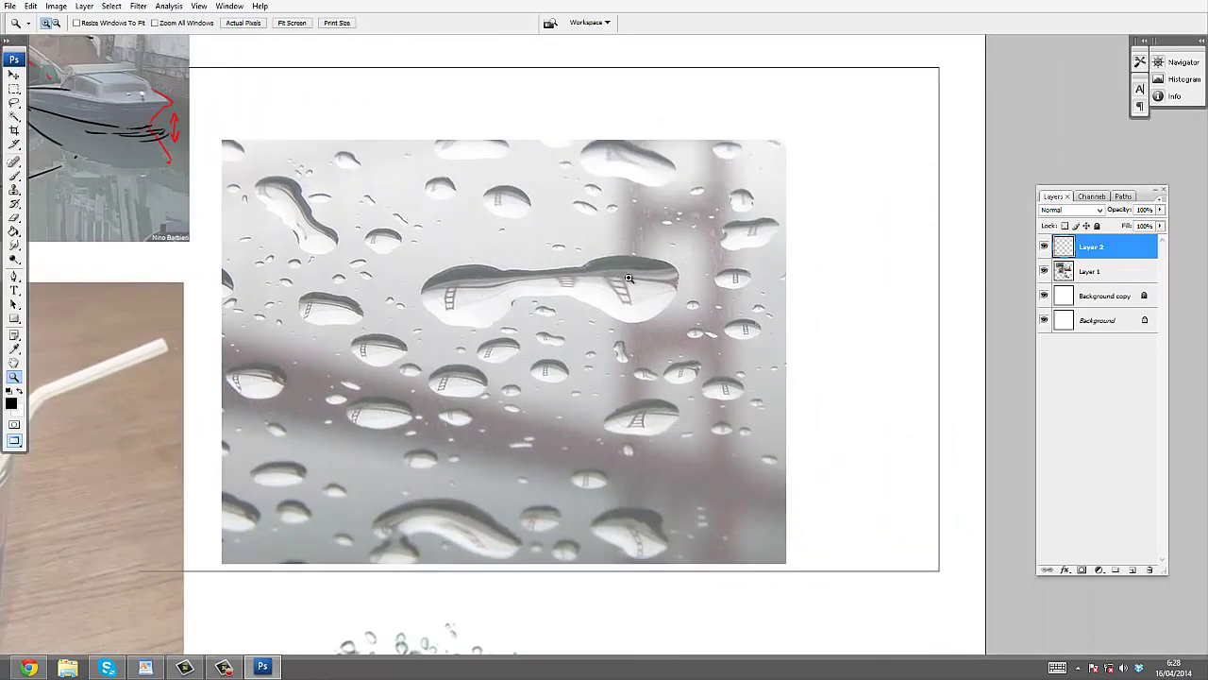
Draw an upward arrow beside the large dumbbell-shaped raindrop and a downward arrow inside it
left_click(628, 278)
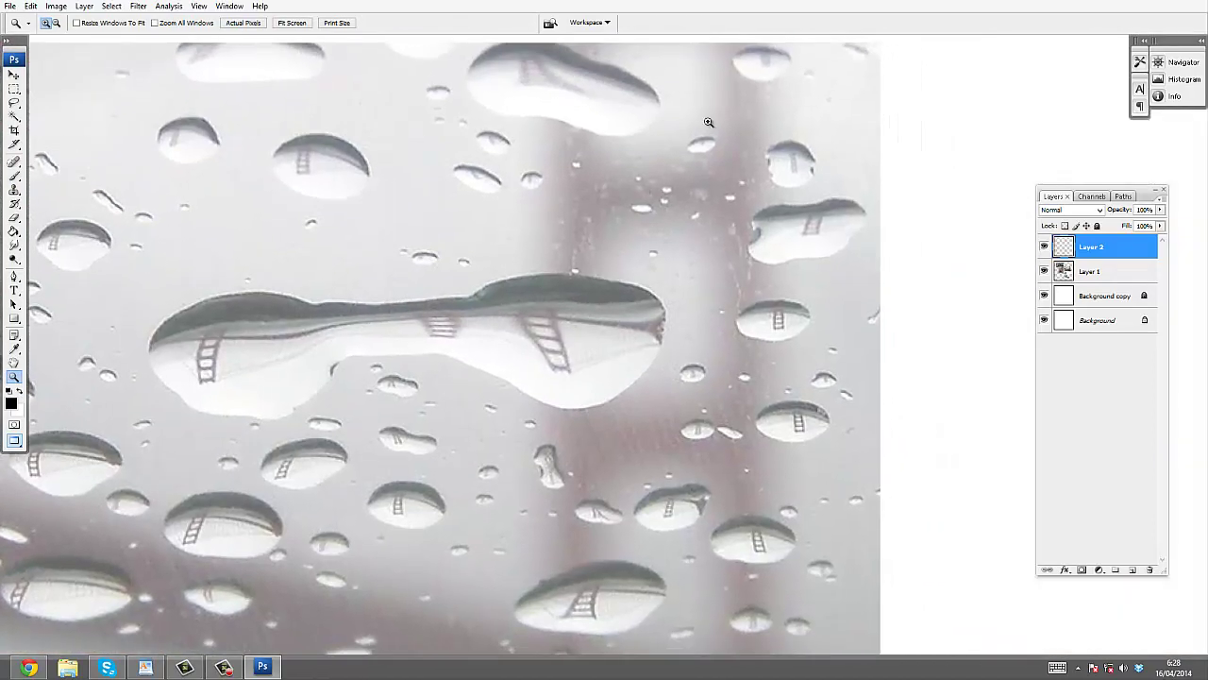
key("b")
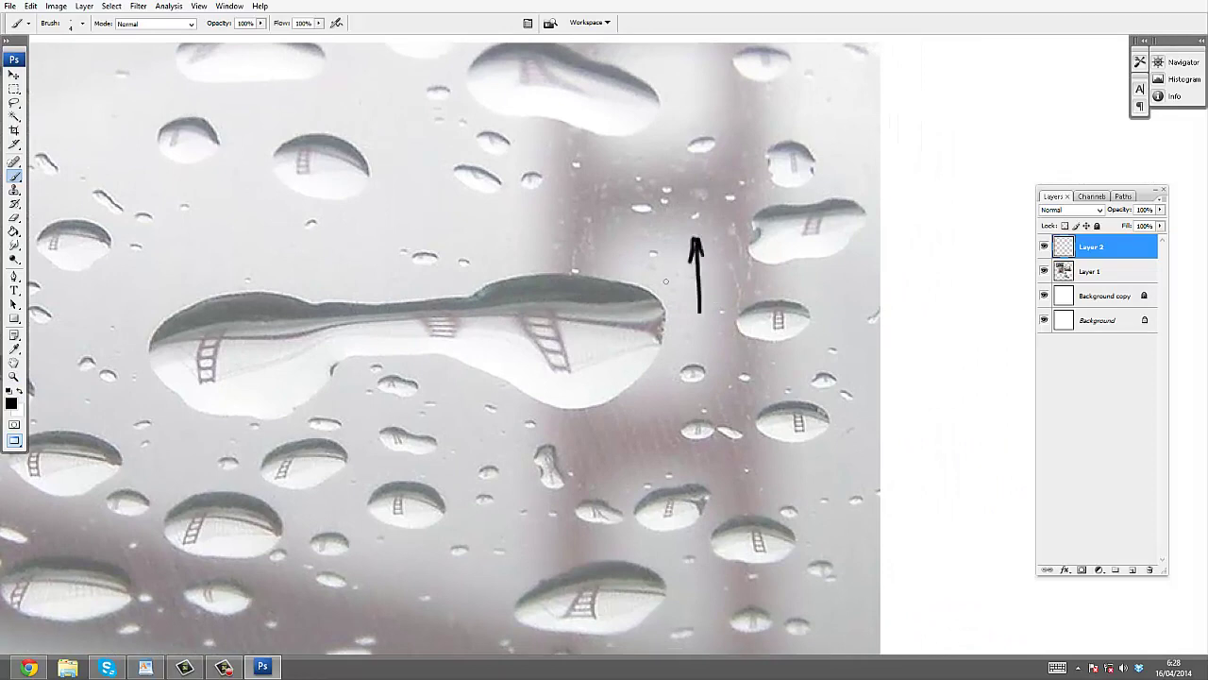
left_click_drag(631, 330, 307, 308)
Sketch a round water drop on the blank area with a solid black block beside it and a hatched patch inside
left_click_drag(723, 222, 727, 223)
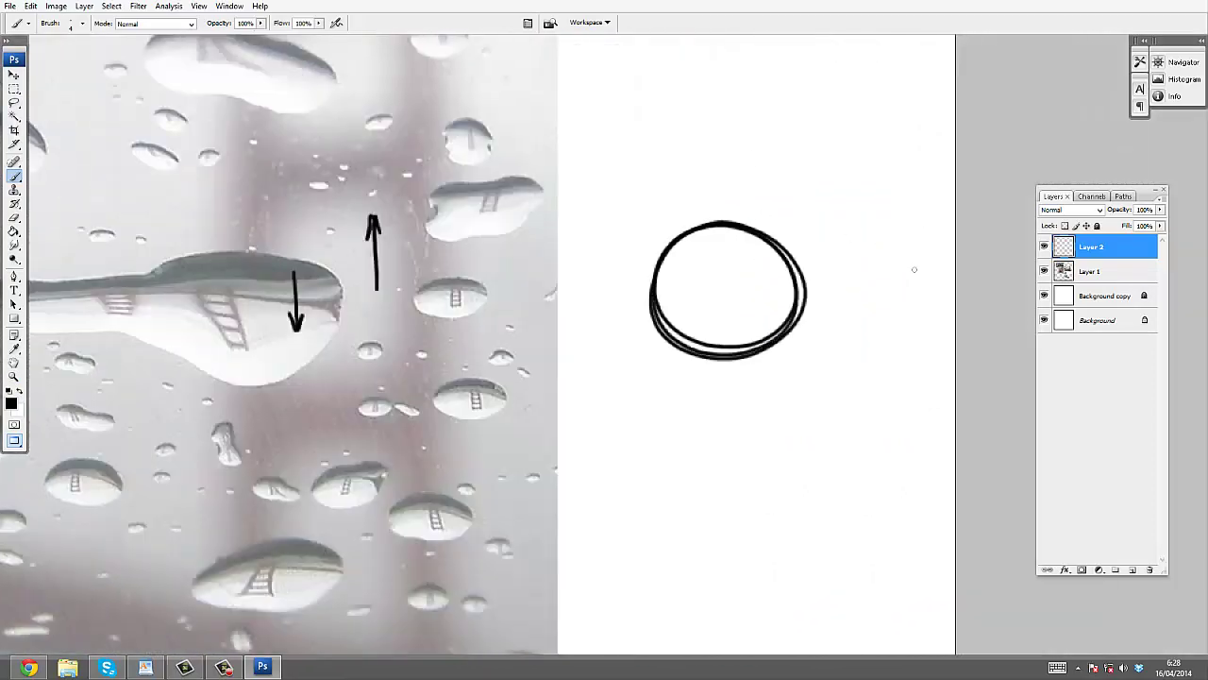
mouse_move(933, 206)
left_mouse_down()
mouse_move(832, 240)
mouse_move(901, 218)
mouse_move(891, 213)
mouse_move(914, 229)
mouse_move(912, 247)
mouse_move(899, 202)
left_mouse_up()
key("ctrl+z")
left_click_drag(875, 252, 858, 248)
left_click(689, 302, "ctrl")
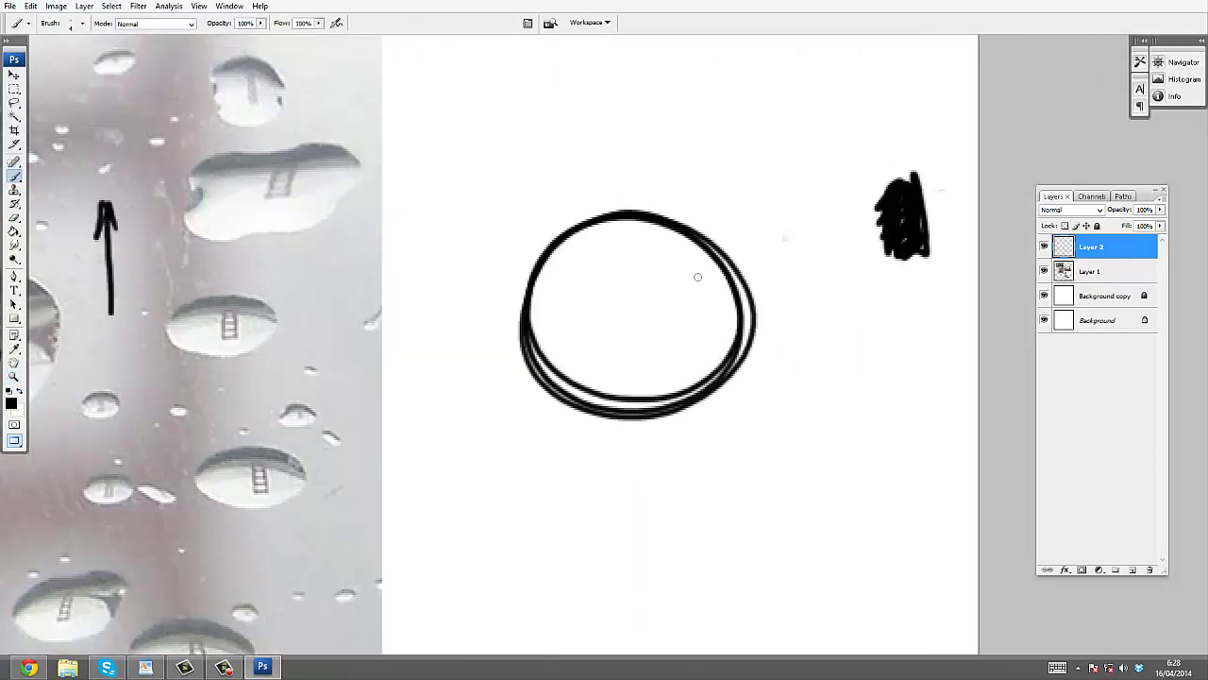
mouse_move(699, 332)
left_mouse_down()
mouse_move(681, 268)
mouse_move(612, 520)
mouse_move(585, 486)
mouse_move(719, 472)
left_mouse_up()
Sketch a second round drop below with a black block beside it and a hatched patch on the drop's opposite inner edge
scroll(734, 286, "down", 3)
mouse_move(881, 348)
left_mouse_down()
mouse_move(886, 316)
mouse_move(898, 331)
mouse_move(897, 389)
left_mouse_up()
mouse_move(544, 390)
left_mouse_down()
mouse_move(559, 435)
mouse_move(569, 372)
left_mouse_up()
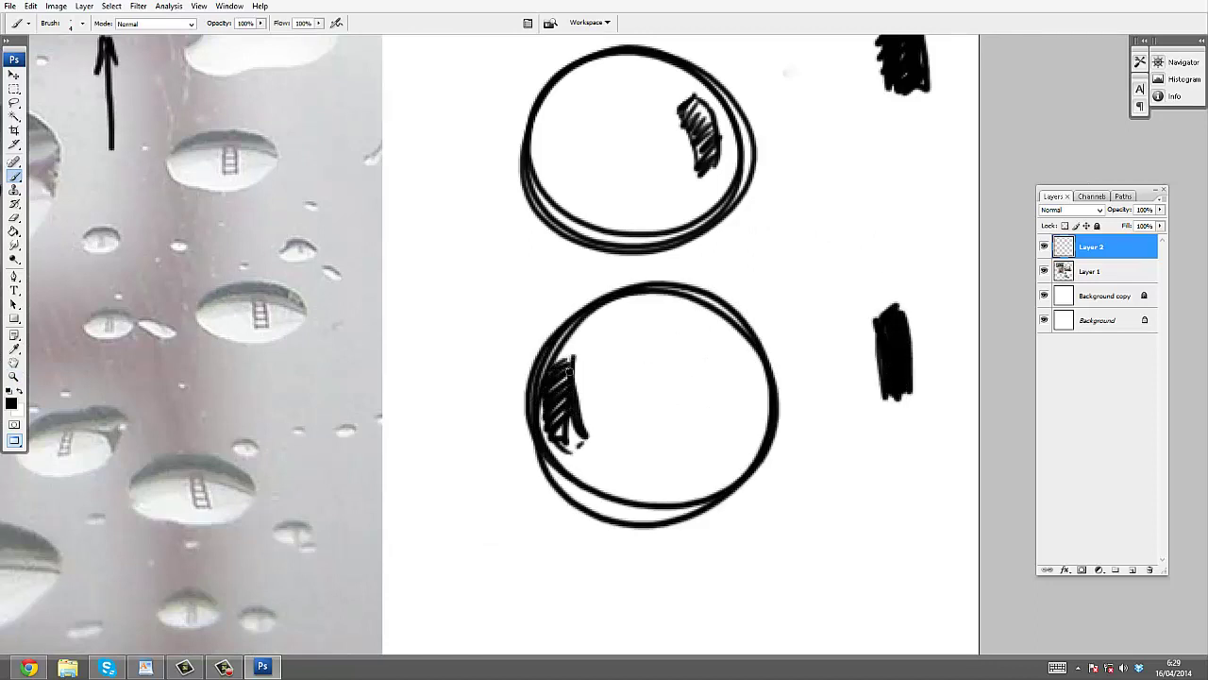
left_click_drag(667, 284, 640, 408)
Draw black guide lines along the straw in the glass photo, showing its offset above and below the water surface
key("z")
left_click(687, 353, "alt")
left_click(688, 352, "alt")
left_click(704, 337, "alt")
left_click_drag(476, 551, 815, 336)
left_click(461, 322)
left_click(459, 322)
left_click(535, 237)
key("b")
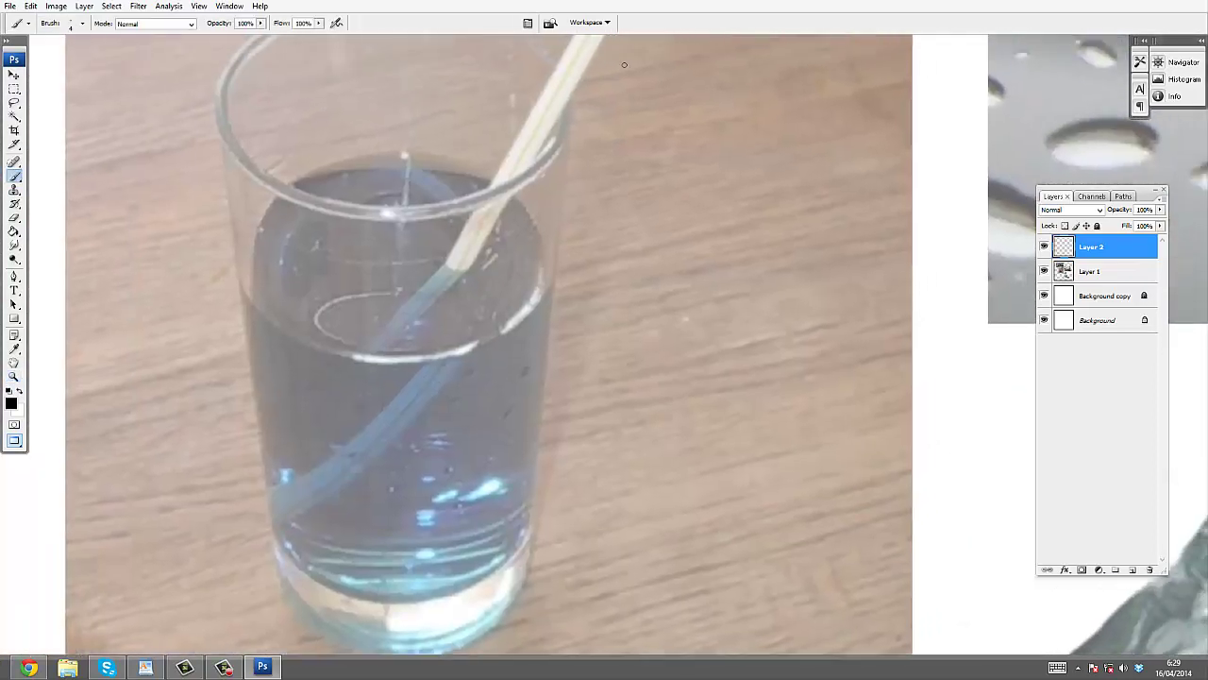
mouse_move(618, 78)
left_mouse_down()
mouse_move(491, 267)
mouse_move(412, 342)
mouse_move(438, 413)
mouse_move(318, 546)
left_mouse_up()
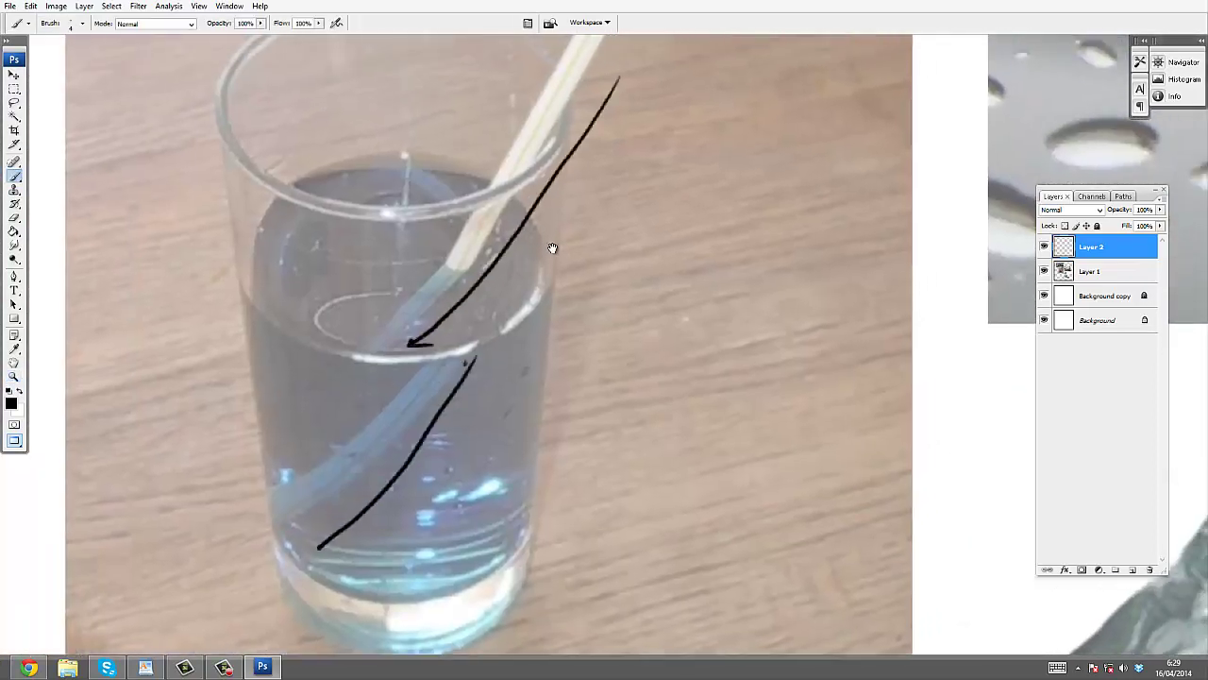
left_click_drag(553, 248, 549, 255)
left_click_drag(434, 364, 294, 496)
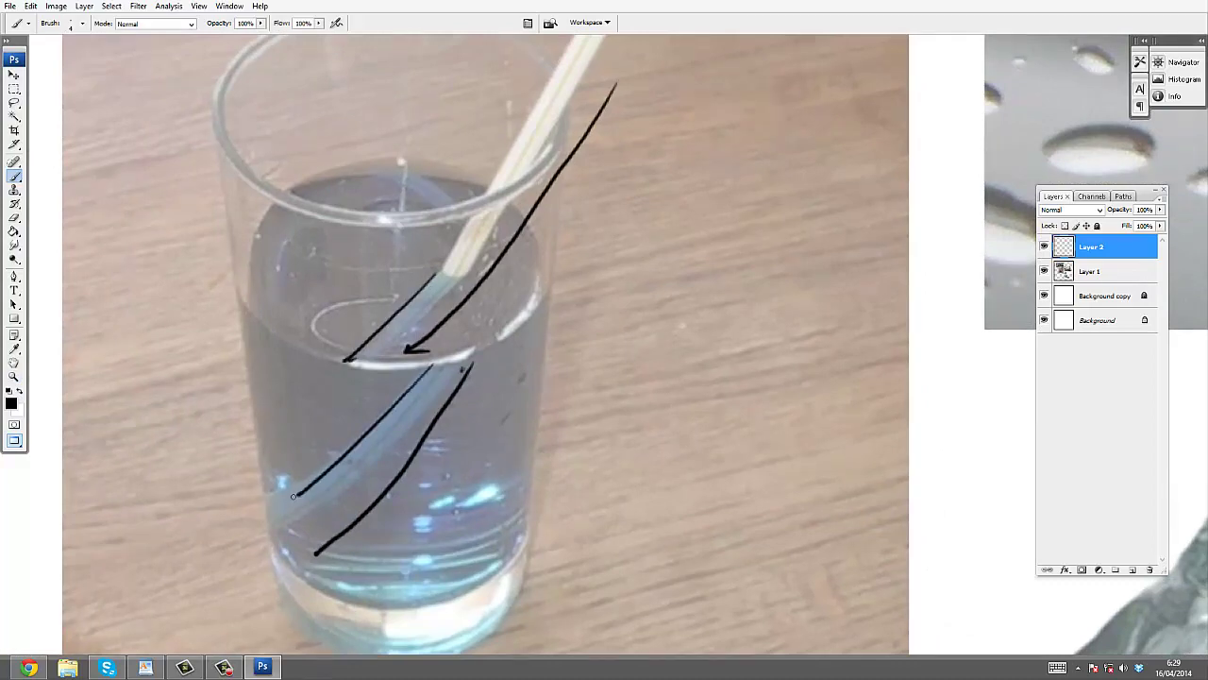
Trace the curved front edge of the water surface in the glass and mark both glass sides with short strokes
left_click_drag(254, 273, 526, 296)
mouse_move(255, 275)
left_mouse_down()
mouse_move(266, 271)
mouse_move(284, 330)
left_mouse_up()
left_click(280, 300, "ctrl")
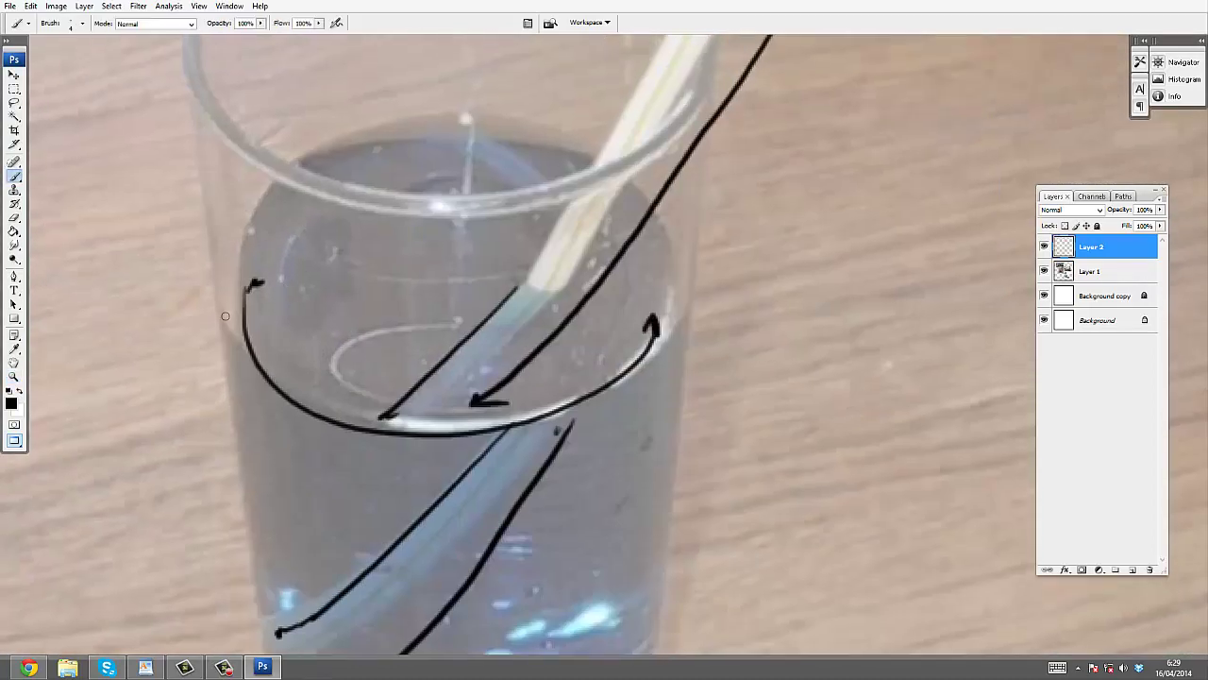
left_click_drag(220, 287, 260, 221)
left_click_drag(657, 226, 673, 316)
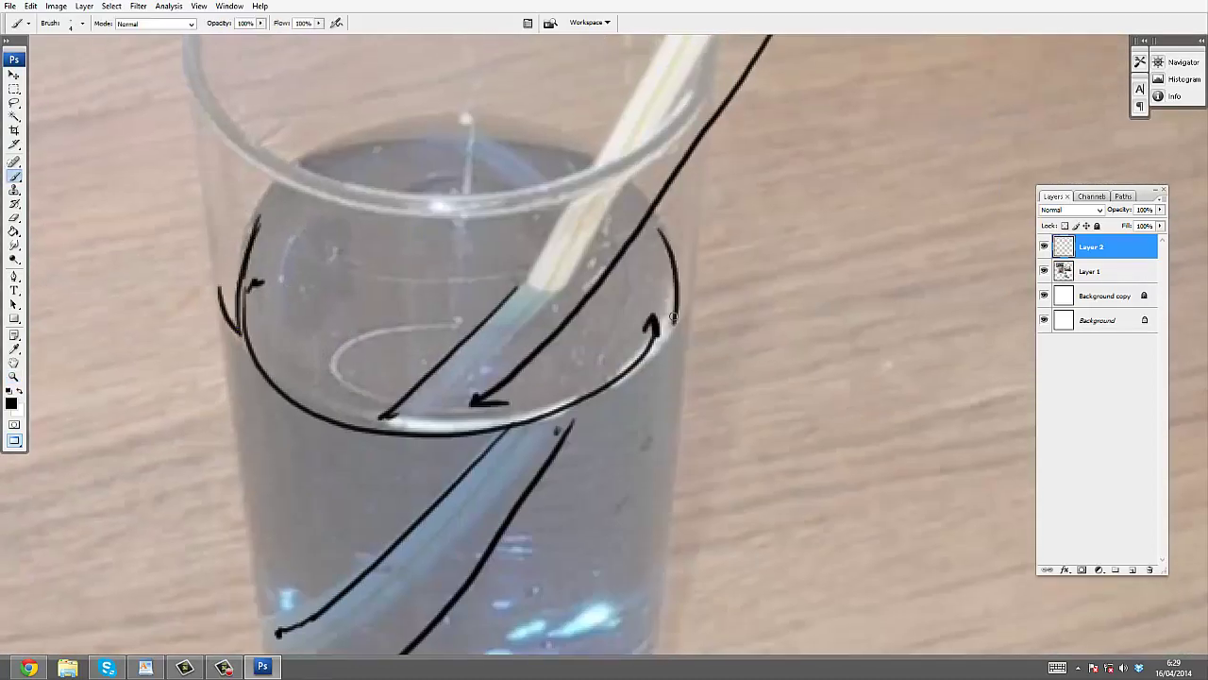
left_click_drag(218, 311, 239, 448)
Switch the brush colour to red and trace the dark outer edge of the wave in the splash photo
key("z")
left_click(697, 371, "alt")
left_click(688, 364, "alt")
left_click_drag(666, 345, 582, 226)
left_click_drag(720, 334, 450, 231)
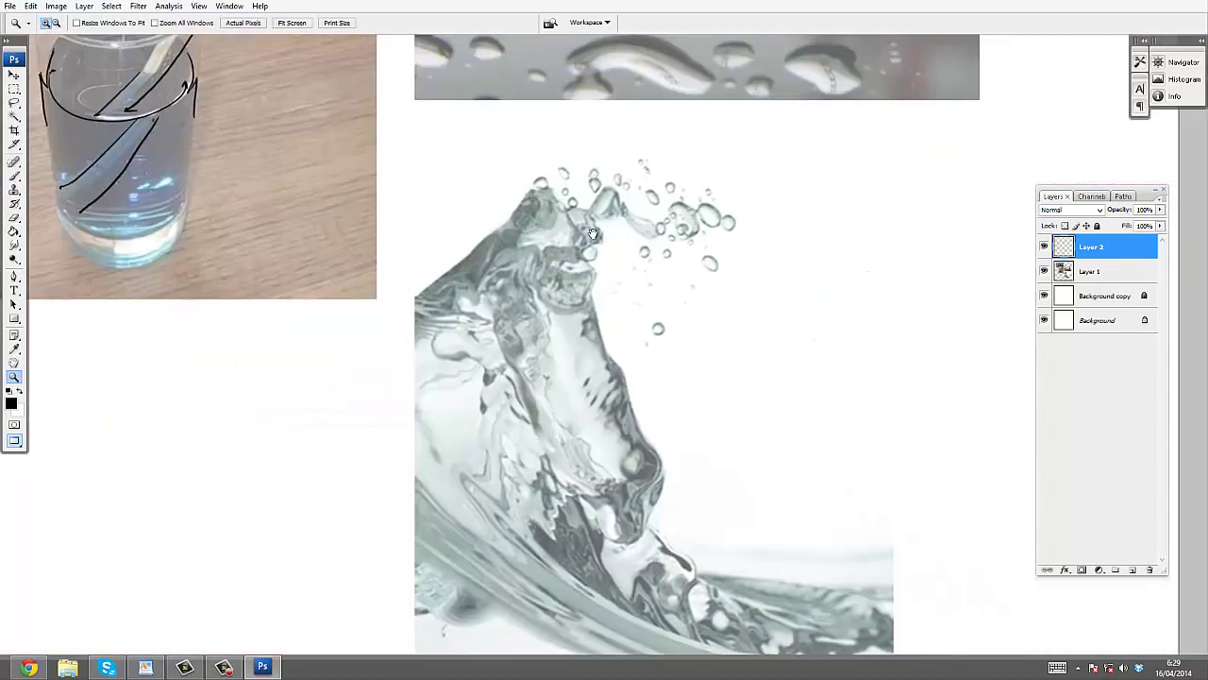
left_click_drag(722, 275, 634, 172)
left_click(618, 315)
left_click_drag(610, 305, 571, 337)
left_click(669, 269, "alt")
key("b")
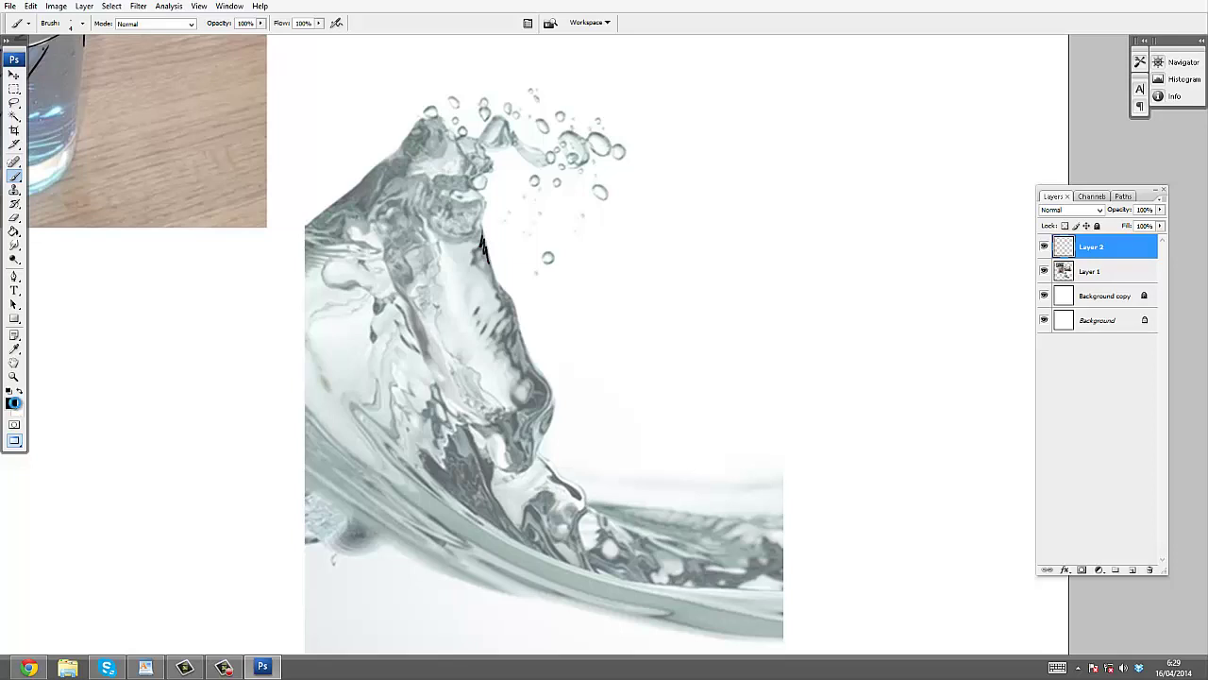
left_click(12, 403)
left_click(963, 346)
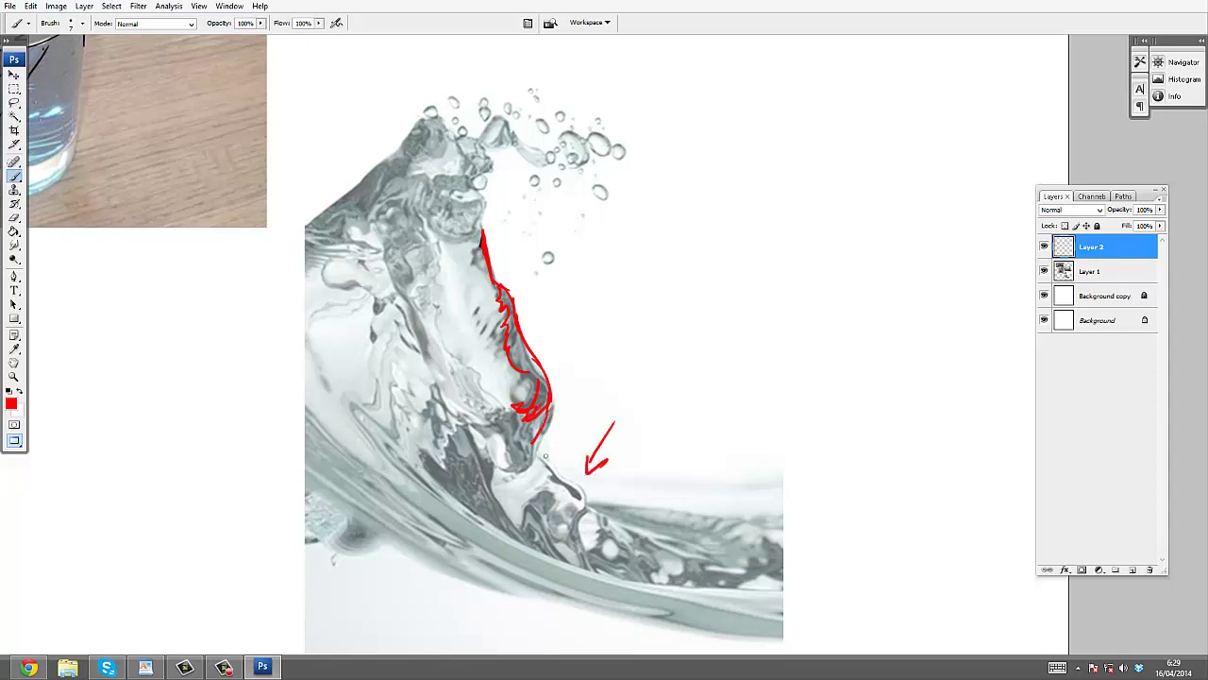
Outline the wave's lower crest and the ripple beyond it in red, adding a pointing arrow and a zigzag over the distant ripples
left_click_drag(660, 473, 650, 521)
mouse_move(641, 511)
left_mouse_down()
mouse_move(611, 480)
mouse_move(686, 497)
mouse_move(623, 493)
mouse_move(730, 531)
mouse_move(679, 528)
mouse_move(593, 498)
left_mouse_up()
left_click(654, 465, "ctrl")
left_click_drag(692, 402, 633, 378)
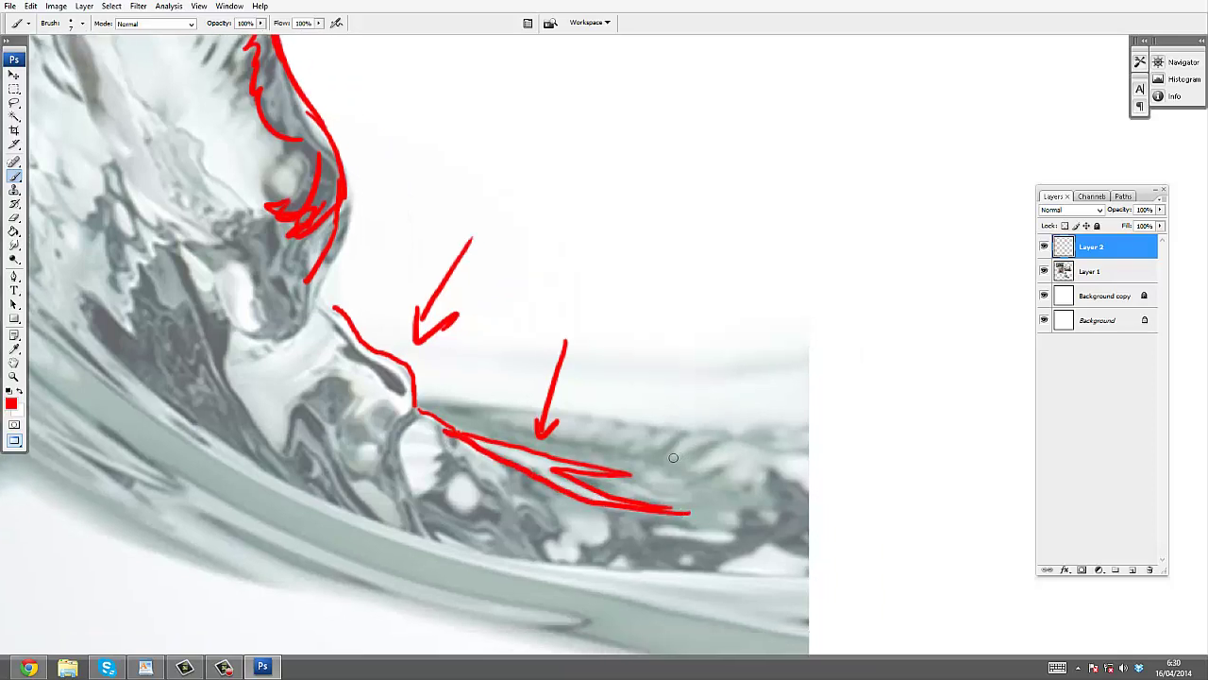
left_click_drag(730, 459, 752, 479)
left_click_drag(660, 461, 668, 447)
Outline the dark patch at the wave's base and draw red cross-contour curves over it, the lower crest and the far ripples
left_click_drag(300, 267, 554, 454)
scroll(308, 208, "down", 2)
scroll(308, 208, "right", 1)
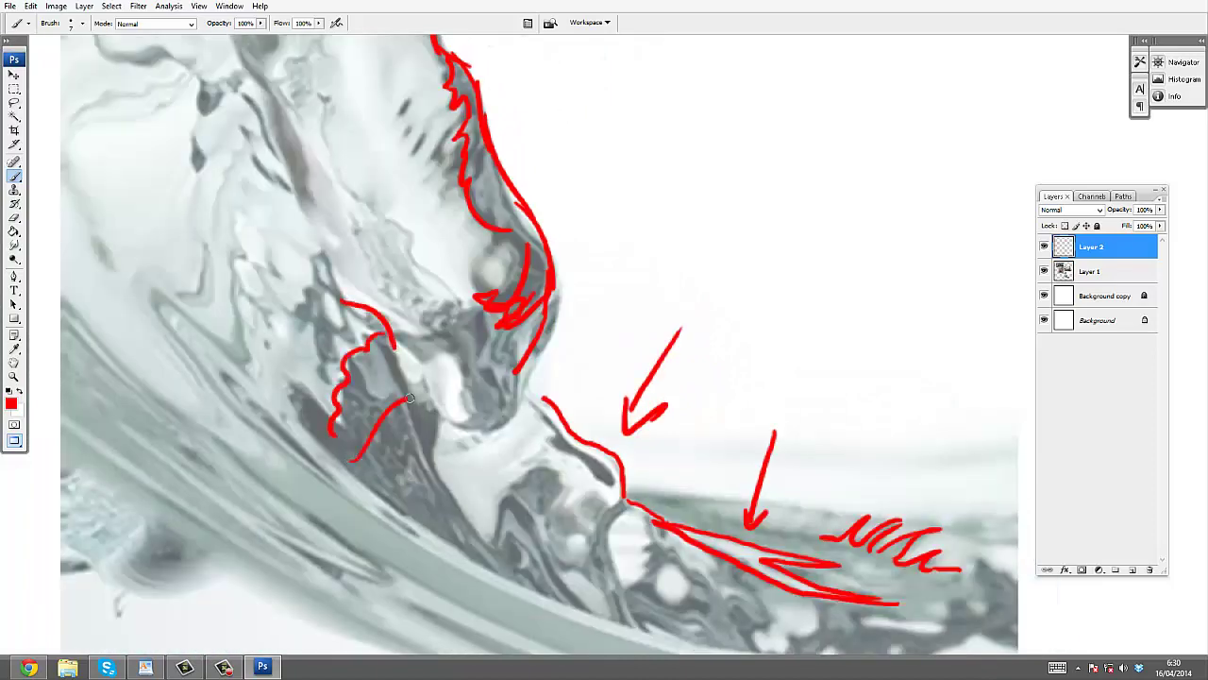
left_click_drag(481, 478, 551, 426)
left_click_drag(579, 435, 497, 503)
mouse_move(504, 533)
left_mouse_down()
mouse_move(600, 454)
mouse_move(555, 541)
left_mouse_up()
left_click_drag(579, 437, 545, 382)
mouse_move(537, 522)
left_mouse_down()
mouse_move(587, 447)
mouse_move(564, 551)
left_mouse_up()
left_click_drag(633, 478, 596, 562)
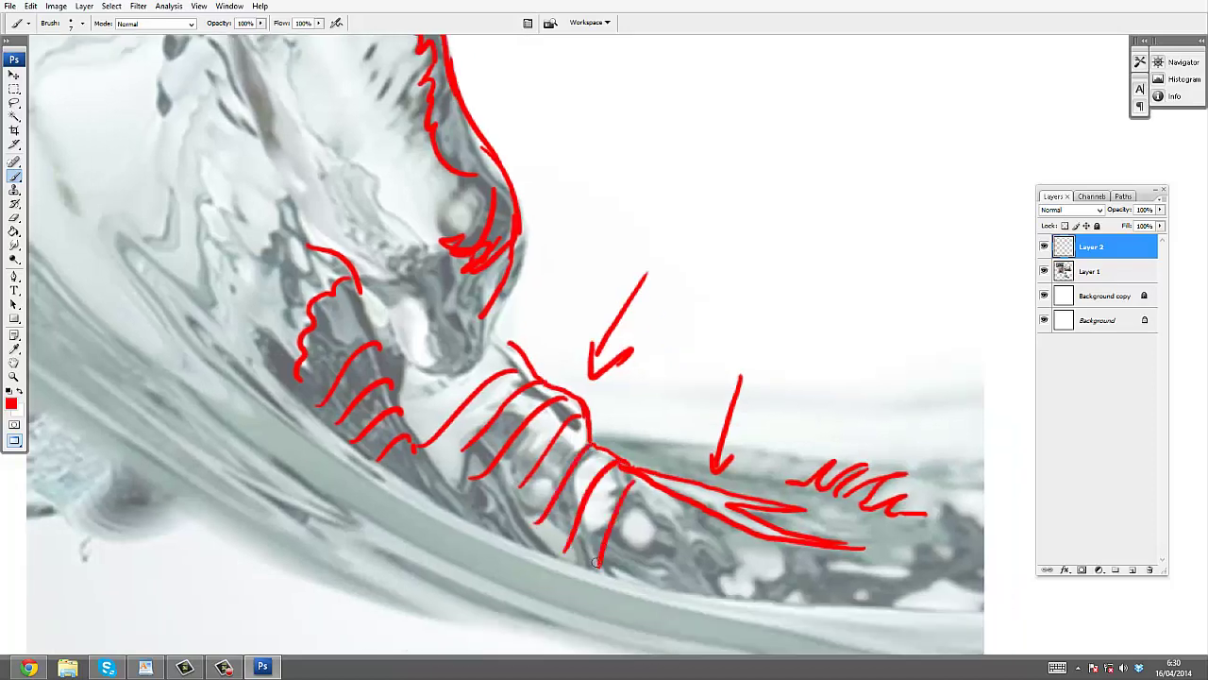
left_click_drag(917, 575, 976, 568)
left_click_drag(838, 552, 860, 604)
Outline the wave's lower lobe and add red cross-contour curves across its dark outer edge
left_click_drag(567, 311, 606, 437)
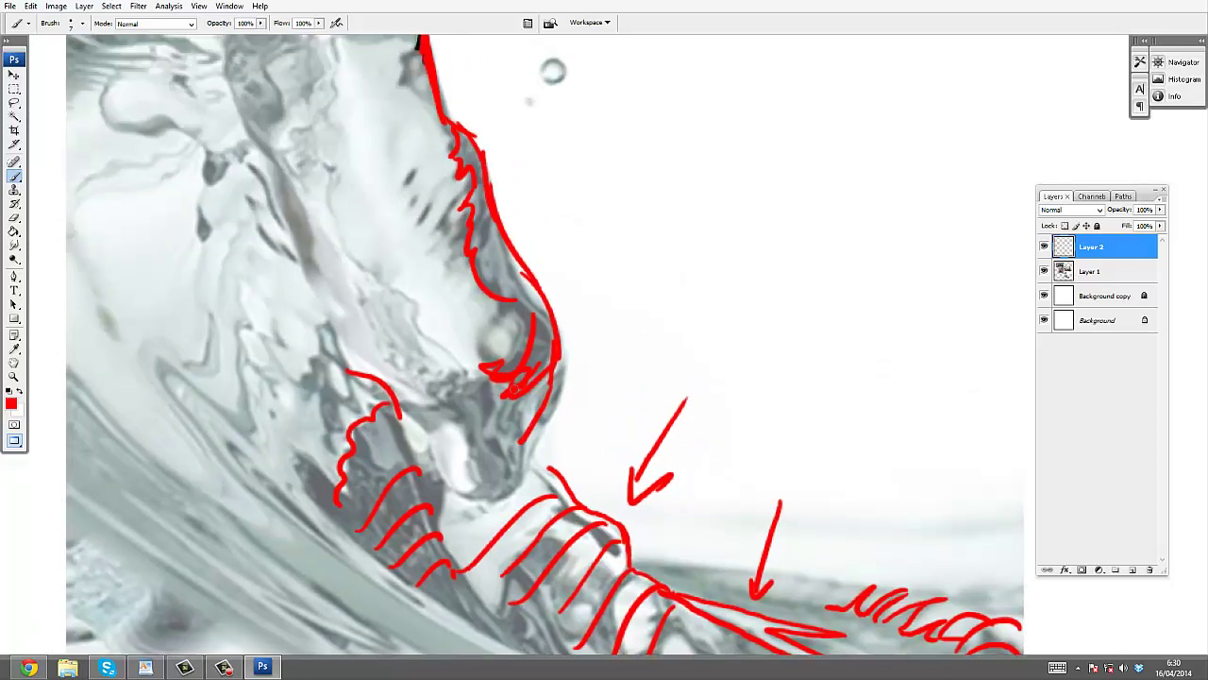
mouse_move(558, 364)
left_mouse_down()
mouse_move(531, 454)
mouse_move(419, 422)
left_mouse_up()
left_click_drag(404, 356, 436, 522)
mouse_move(399, 434)
left_mouse_down()
mouse_move(506, 326)
mouse_move(514, 349)
left_mouse_up()
left_click_drag(442, 463, 537, 381)
left_click_drag(459, 489, 549, 424)
left_click_drag(474, 413, 494, 395)
mouse_move(207, 491)
left_mouse_down()
mouse_move(291, 377)
mouse_move(210, 488)
left_mouse_up()
key("e")
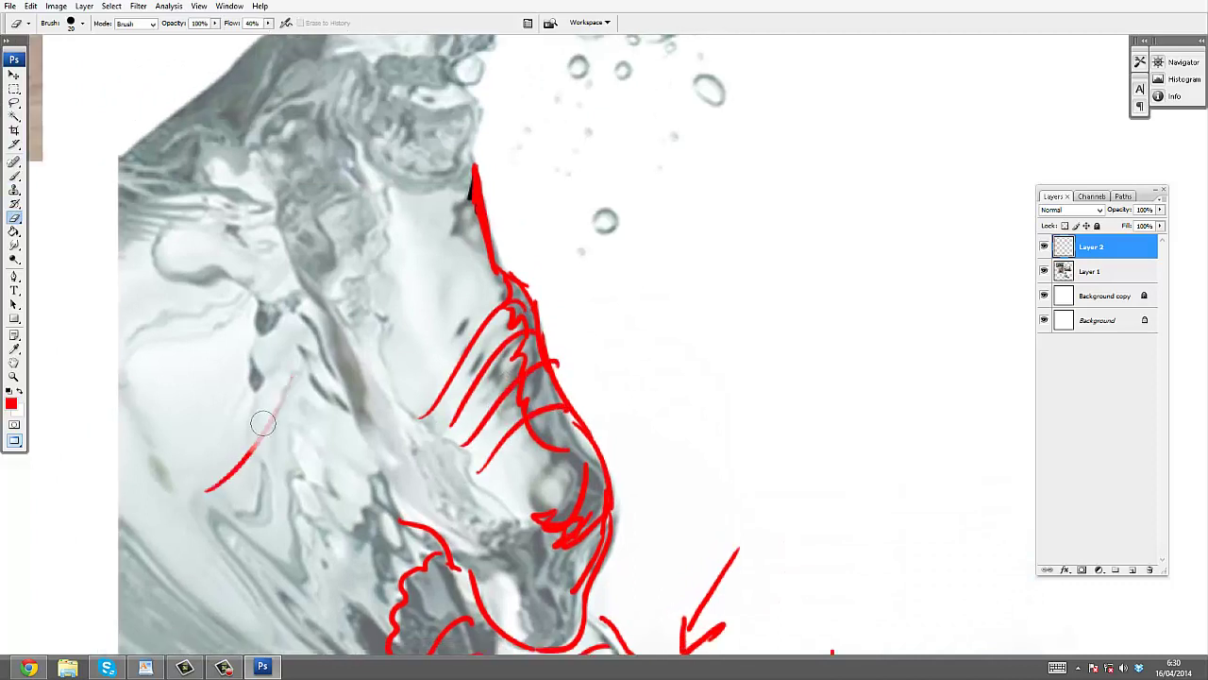
key("b")
Draw a chain of red cross-contour arcs along the curved inner ridge of the wave
mouse_move(258, 450)
left_mouse_down()
mouse_move(267, 384)
mouse_move(356, 411)
left_mouse_up()
left_click_drag(356, 412, 285, 333)
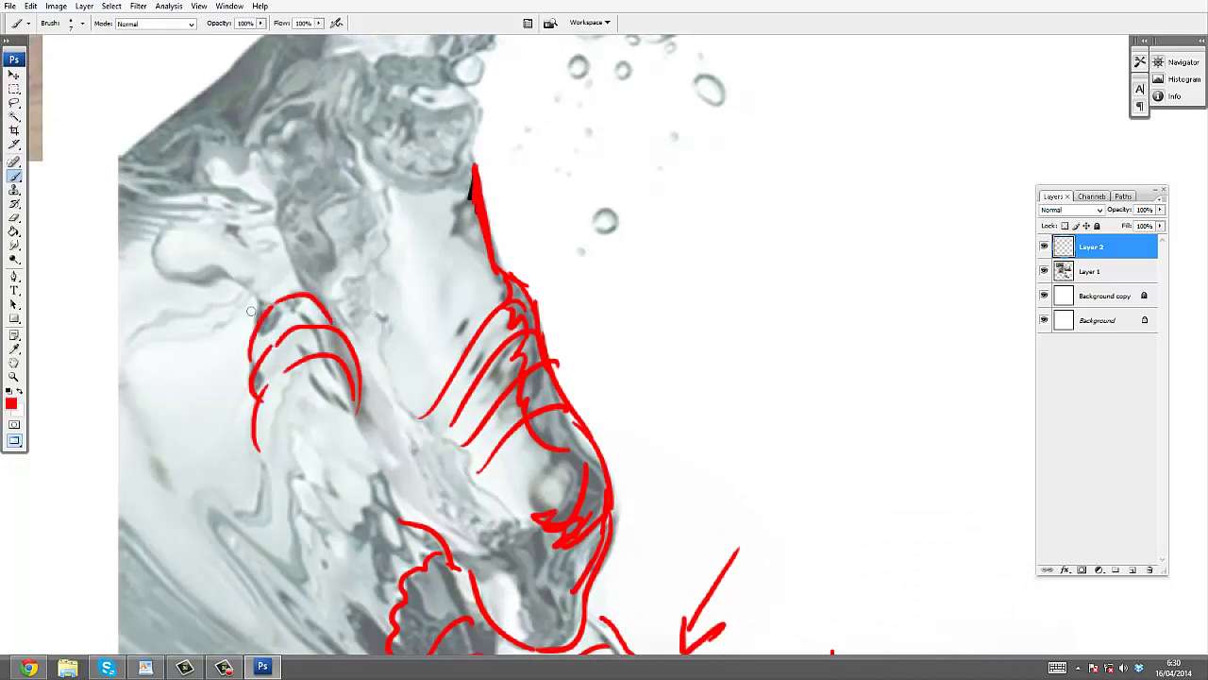
left_click_drag(192, 220, 196, 278)
left_click_drag(170, 219, 174, 274)
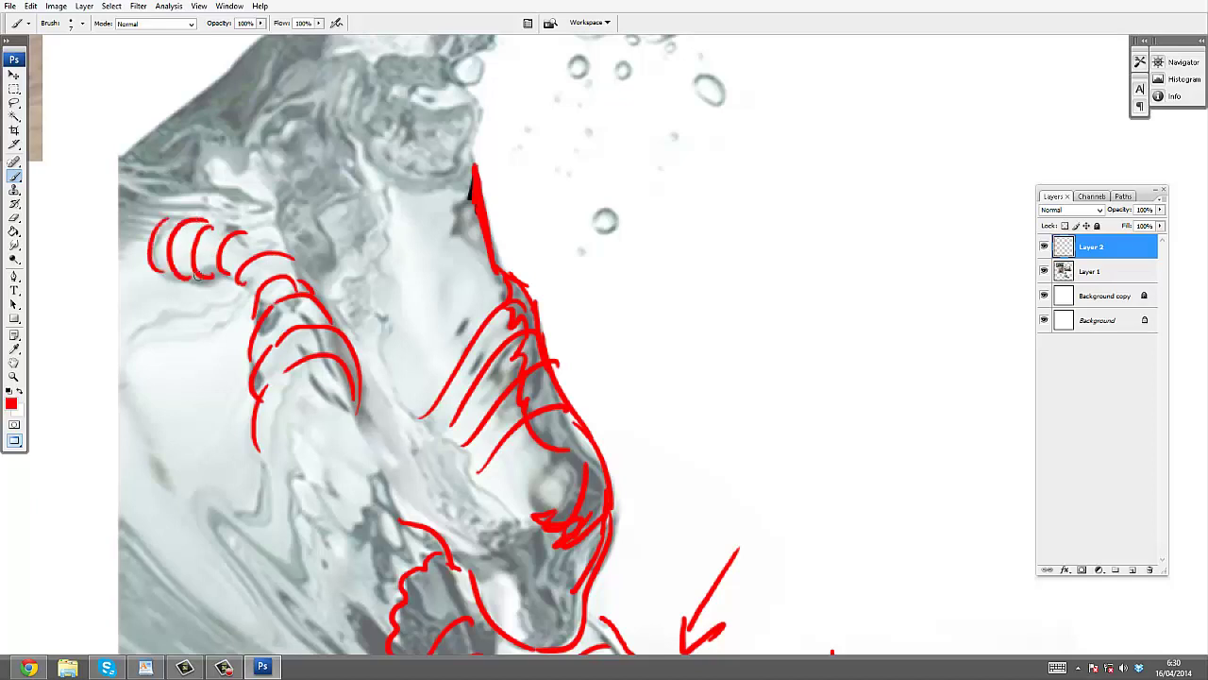
Outline the bent droplet above the wave in red and draw cross-contour curves over it and the neighbouring droplet
scroll(358, 152, "up", 3)
scroll(359, 151, "right", 2)
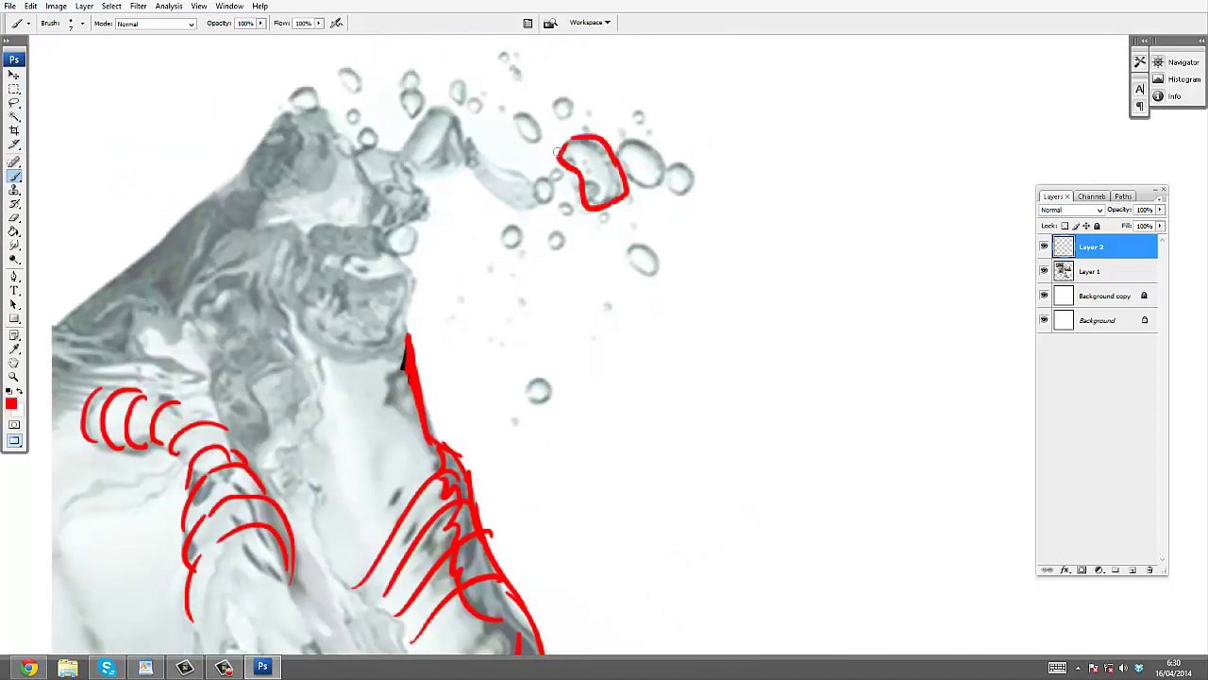
scroll(620, 190, "right", 1)
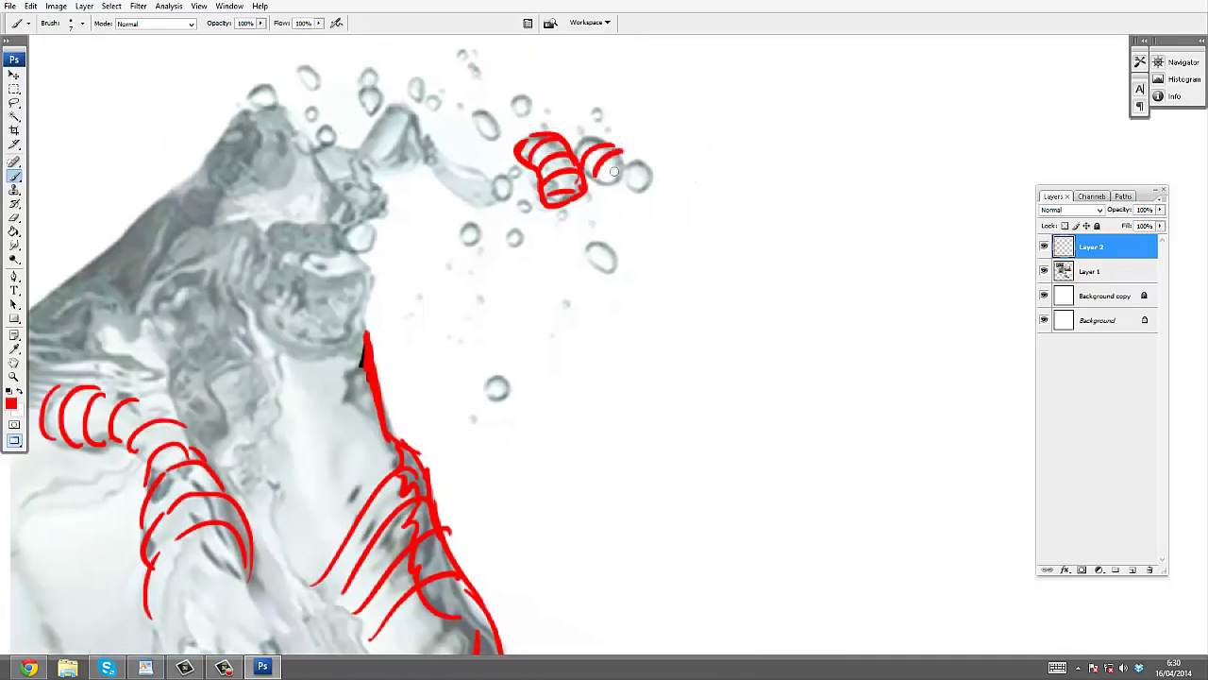
left_click_drag(653, 185, 672, 175)
left_click(674, 173, "alt")
left_click(676, 222, "alt")
left_click_drag(674, 226, 637, 217)
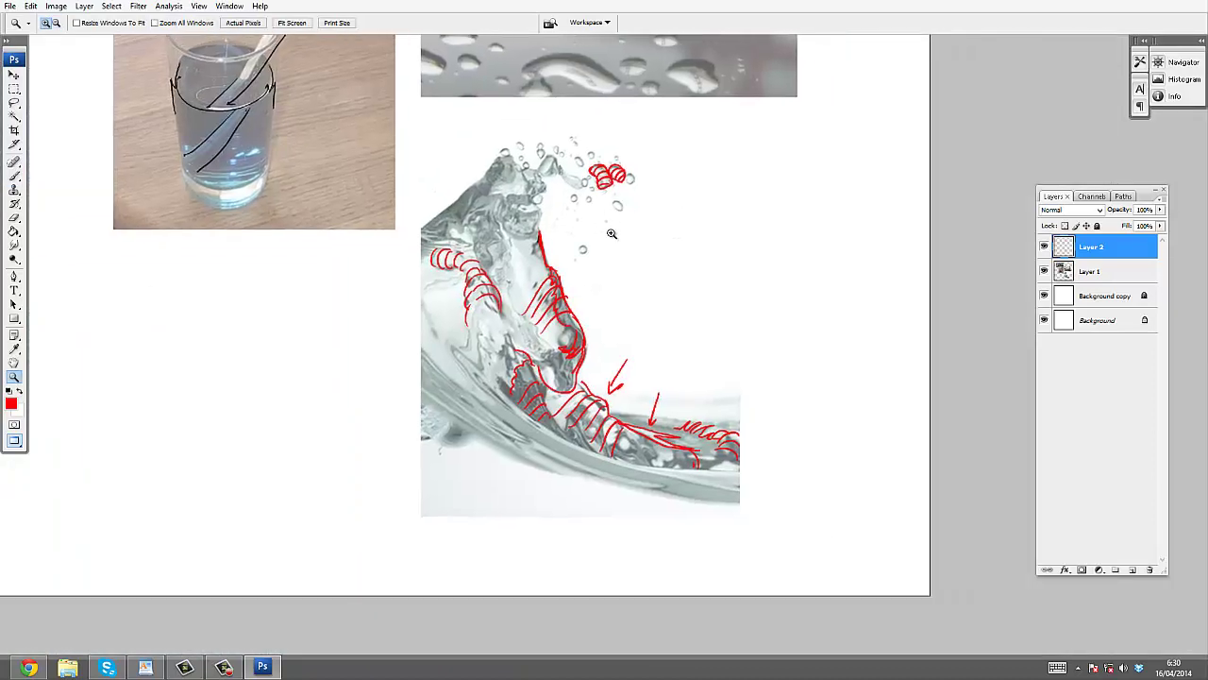
Draw red cross-contour curves over the wave's peak, its upper back slope and the bubbly mass beneath the crest
left_click(610, 233, "ctrl")
left_click(544, 174, "ctrl")
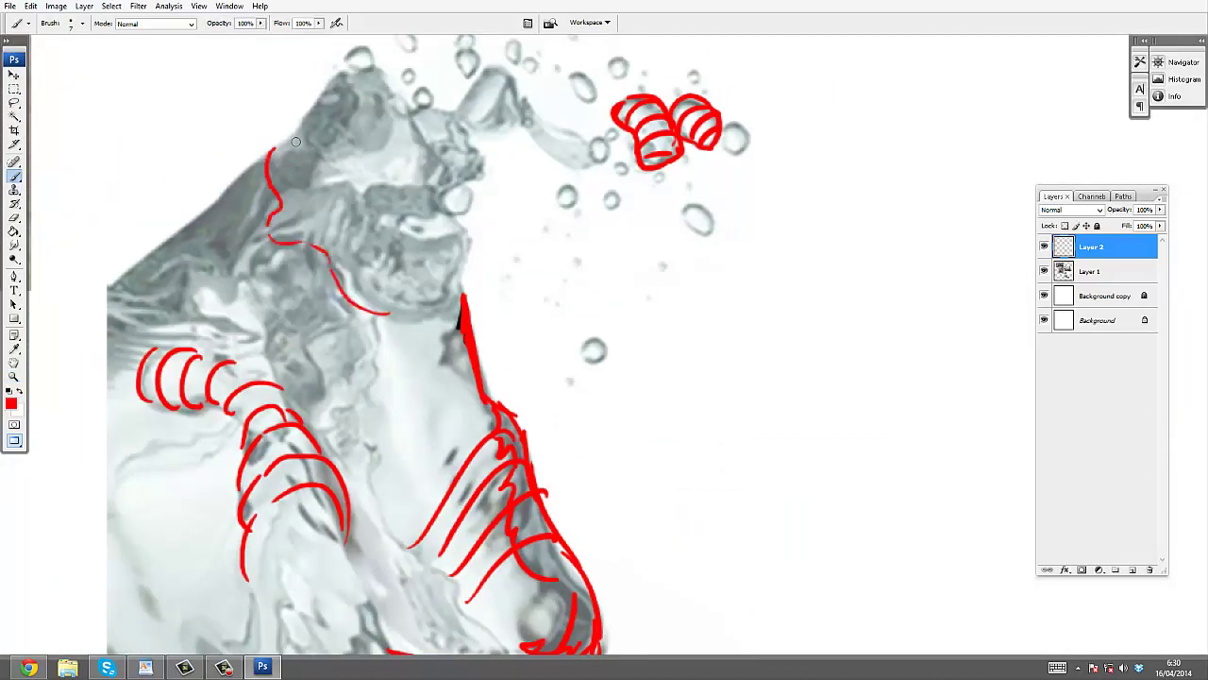
left_click_drag(434, 201, 439, 314)
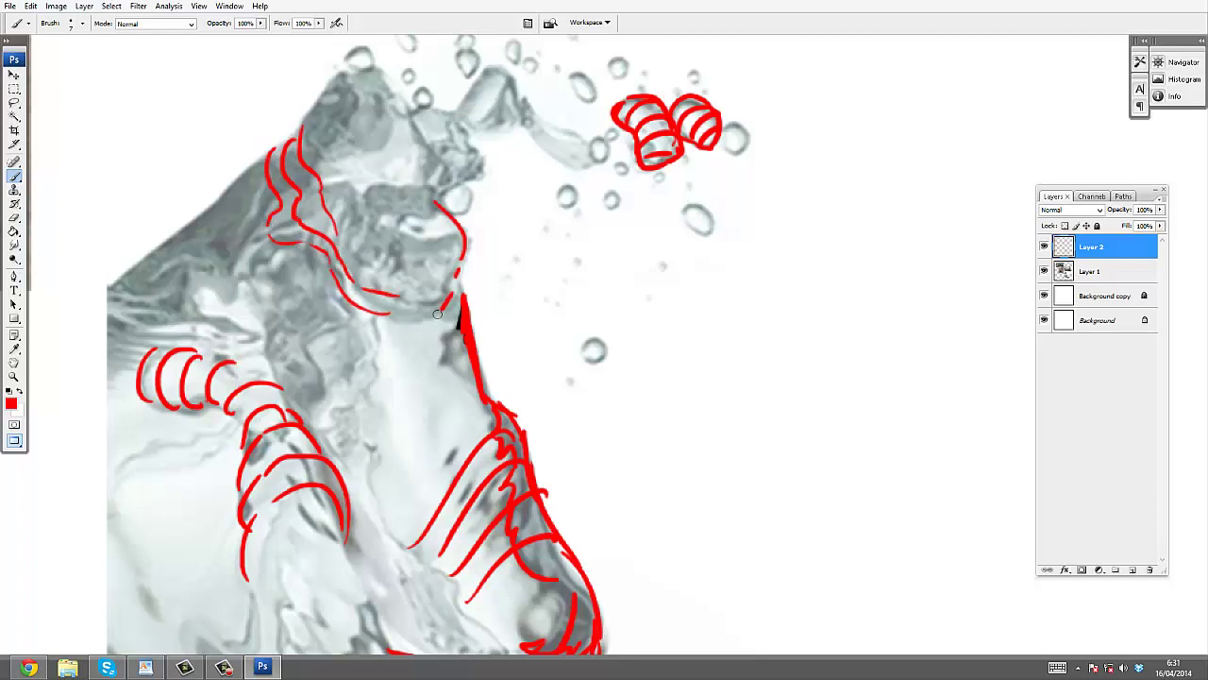
left_click_drag(482, 79, 494, 142)
left_click_drag(354, 222, 416, 228)
left_click_drag(330, 151, 423, 190)
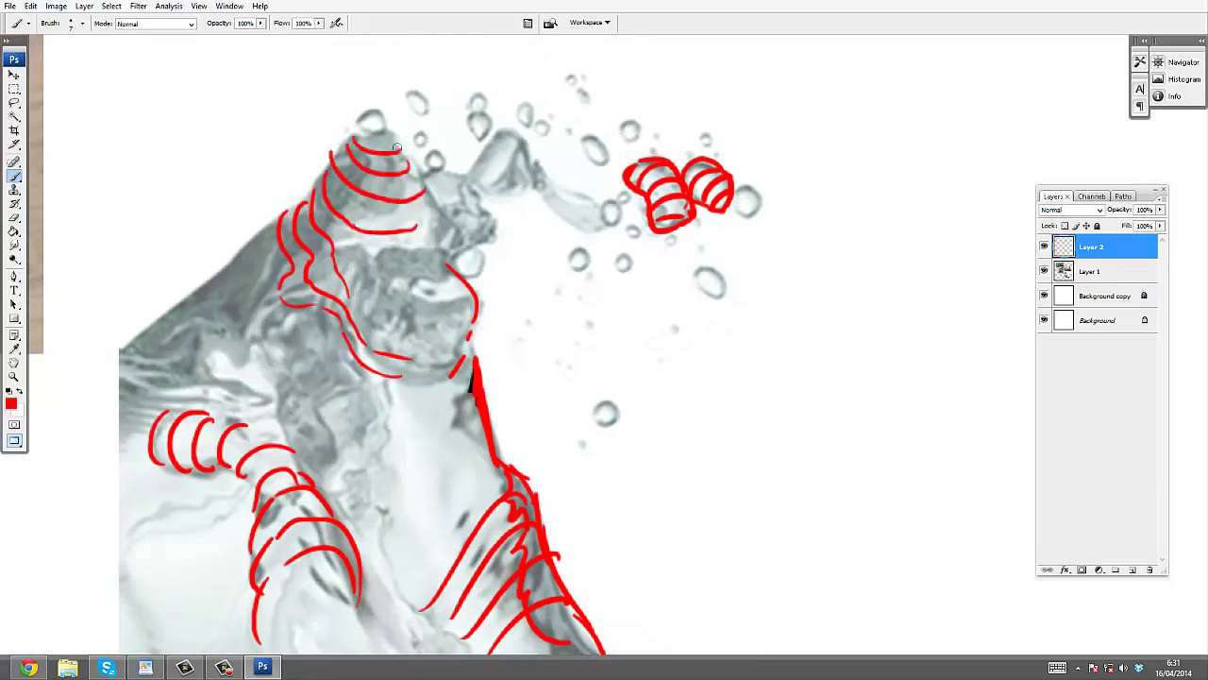
left_click_drag(285, 216, 307, 347)
left_click_drag(227, 274, 182, 319)
Outline the bubble pocket beneath the wave's lower edge with curved red contour lines
key("z")
left_click(669, 370, "alt")
mouse_move(669, 370)
left_mouse_down()
mouse_move(590, 307)
mouse_move(524, 151)
left_mouse_up()
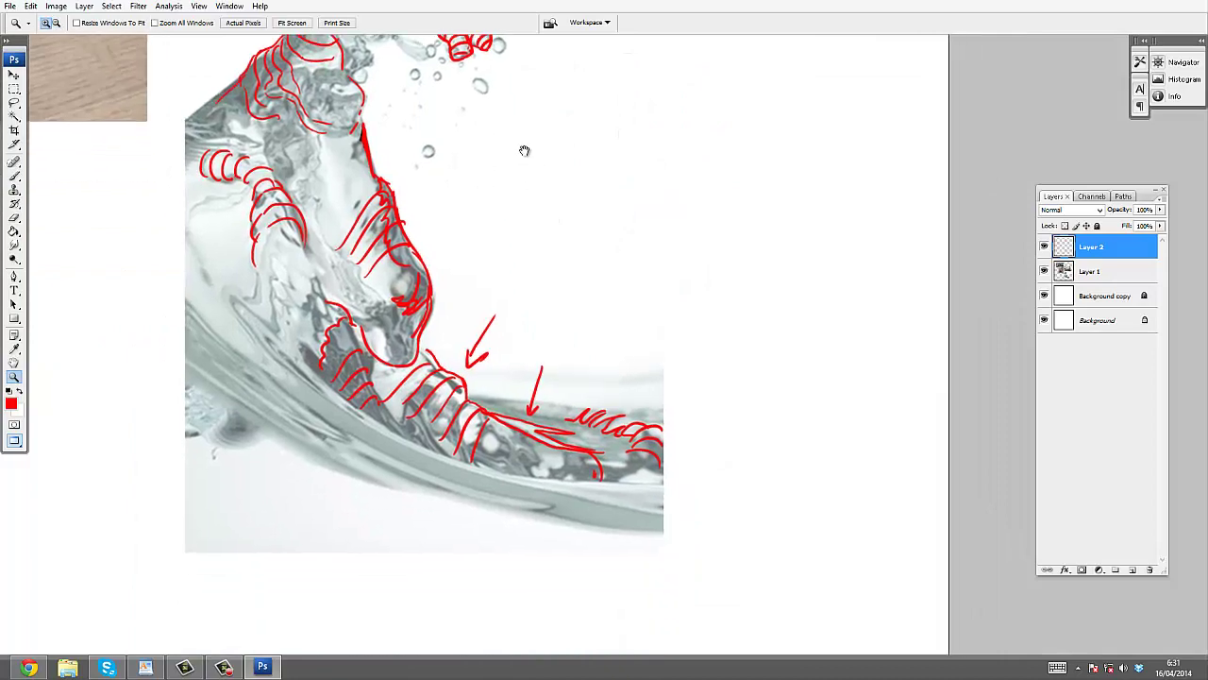
left_click_drag(501, 253, 510, 244)
key("b")
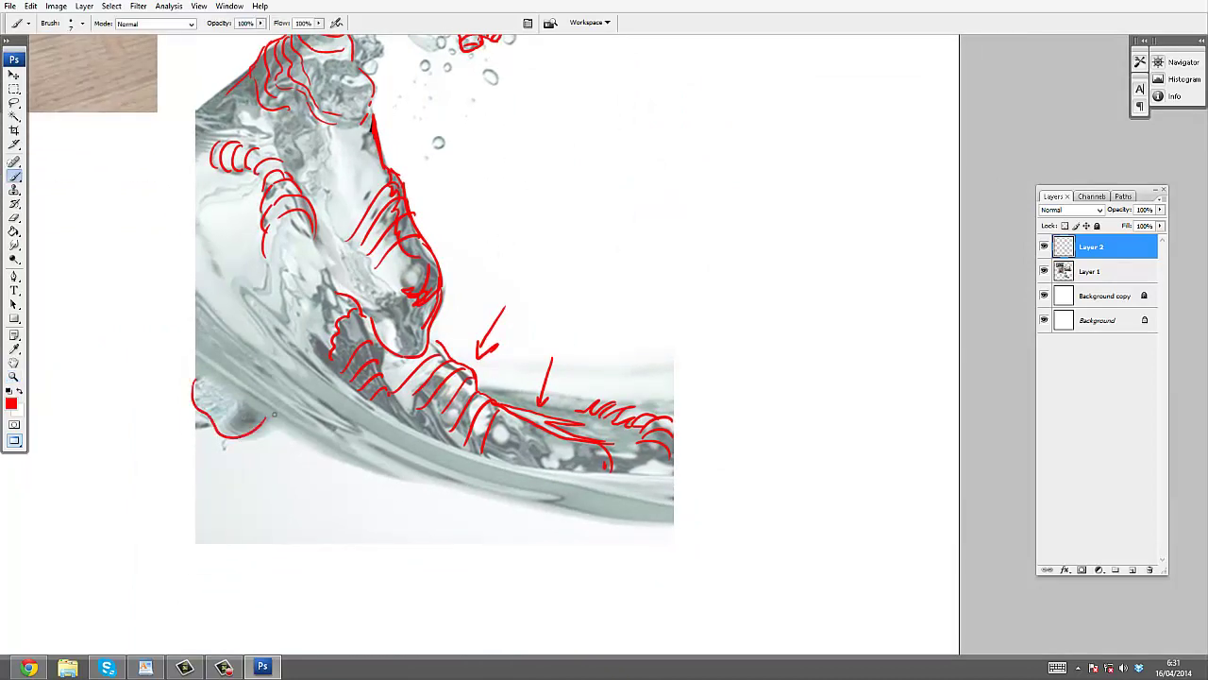
left_click_drag(603, 272, 586, 278)
left_click_drag(570, 215, 607, 289)
Handwrite "Reflection" in red on the blank area beside the canal photo
key("z")
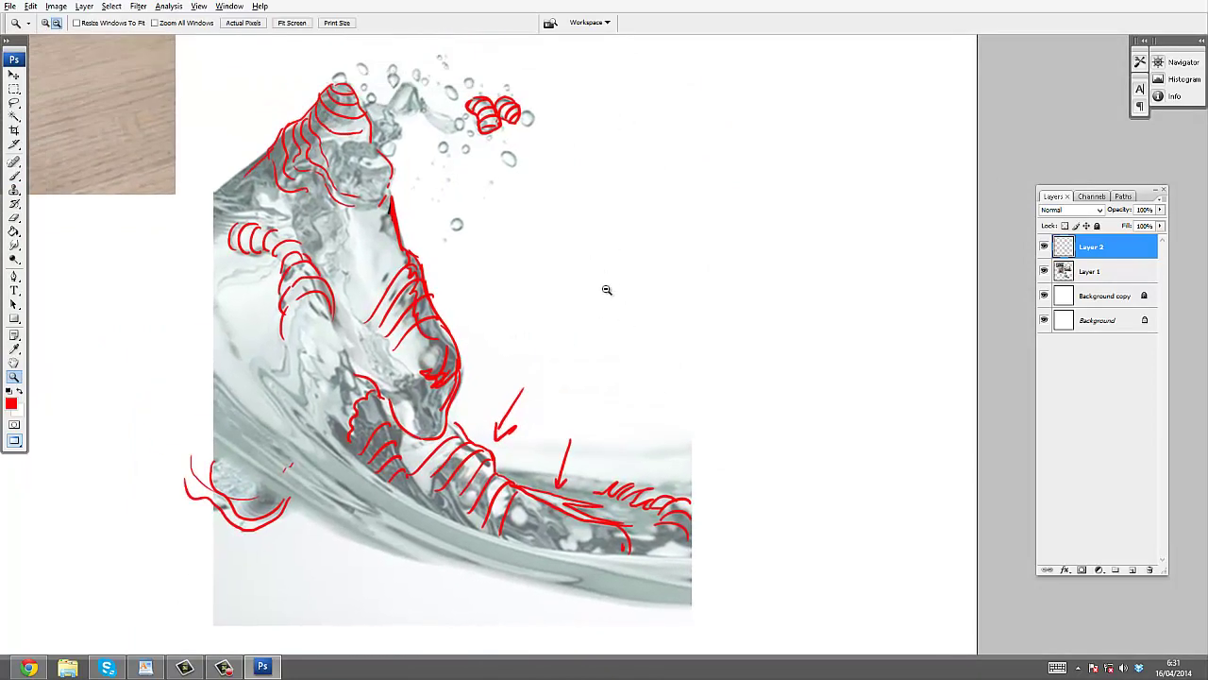
left_click(607, 289, "alt")
left_click_drag(534, 155, 607, 270)
left_click_drag(606, 99, 606, 270)
scroll(458, 251, "up", 3)
left_click(459, 251)
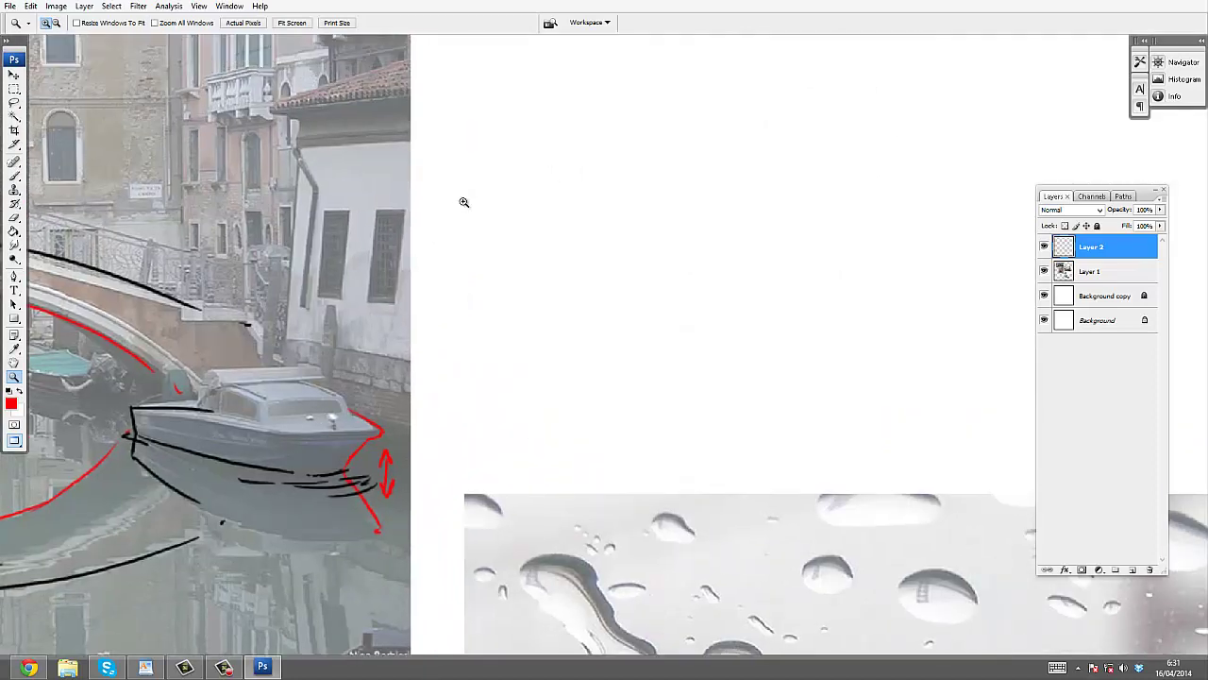
key("b")
mouse_move(443, 228)
left_mouse_down()
mouse_move(446, 253)
mouse_move(489, 276)
left_mouse_up()
left_click_drag(490, 249, 526, 266)
left_click_drag(487, 244, 513, 233)
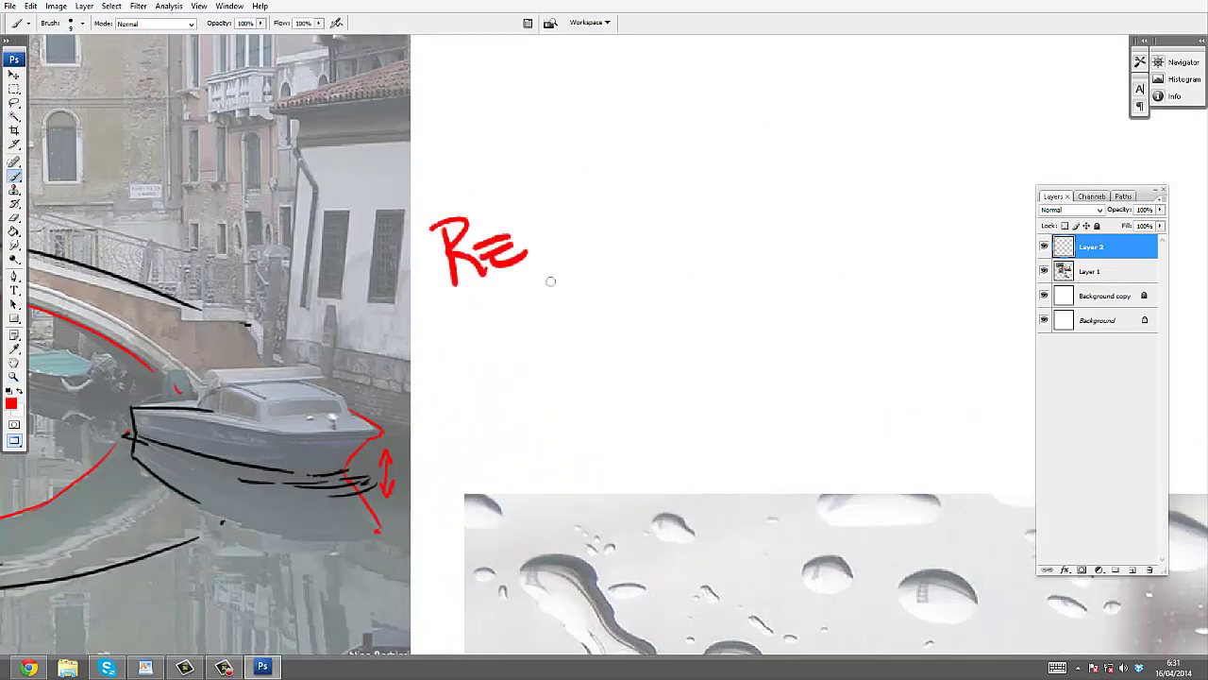
left_click_drag(553, 284, 553, 221)
mouse_move(562, 185)
left_mouse_down()
mouse_move(598, 232)
mouse_move(639, 223)
left_mouse_up()
mouse_move(649, 170)
left_mouse_down()
mouse_move(661, 213)
mouse_move(723, 187)
left_mouse_up()
left_click_drag(731, 187, 758, 153)
Erase the handwritten label beside the canal photo and rewrite it as "Reflection" in red
key("e")
mouse_move(657, 202)
left_mouse_down()
mouse_move(555, 185)
mouse_move(449, 230)
mouse_move(463, 275)
mouse_move(791, 161)
left_mouse_up()
key("bracketright")
key("bracketright")
key("bracketright")
key("b")
mouse_move(469, 242)
left_mouse_down()
mouse_move(460, 320)
mouse_move(463, 243)
mouse_move(459, 269)
left_mouse_up()
key("e")
key("b")
mouse_move(442, 253)
left_mouse_down()
mouse_move(475, 302)
mouse_move(521, 289)
left_mouse_up()
left_click_drag(554, 246, 547, 313)
mouse_move(561, 217)
left_mouse_down()
mouse_move(581, 260)
mouse_move(595, 249)
left_mouse_up()
mouse_move(605, 227)
left_mouse_down()
mouse_move(625, 237)
mouse_move(655, 230)
left_mouse_up()
left_click_drag(661, 209, 704, 185)
left_click_drag(732, 171, 790, 145)
Handwrite "Refraction" in red just below the lower corner of the raindrop photo
mouse_move(735, 318)
left_mouse_down()
mouse_move(685, 188)
mouse_move(633, 133)
mouse_move(340, 29)
left_mouse_up()
left_click_drag(619, 379, 668, 427)
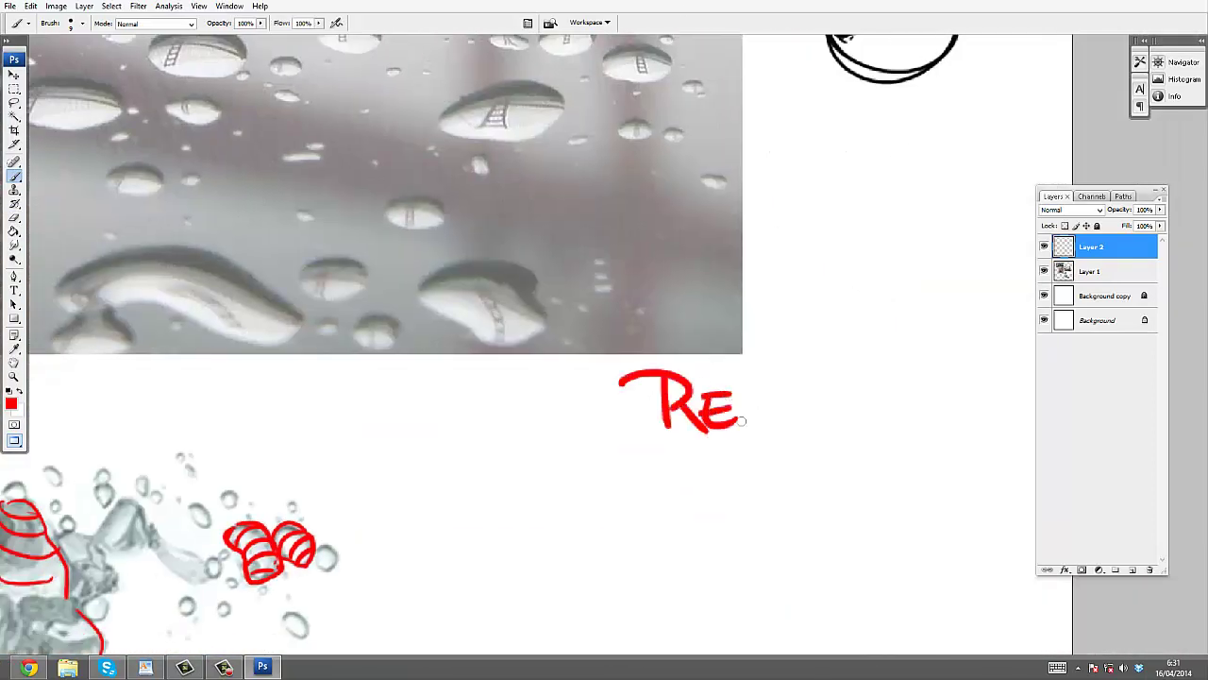
left_click_drag(743, 404, 751, 454)
left_click_drag(783, 394, 819, 417)
left_click_drag(815, 414, 883, 401)
left_click_drag(947, 368, 1010, 355)
left_click(921, 328)
Look over the annotated canal, glass and raindrop photos, including the raindrops up close
left_click(823, 303, "alt")
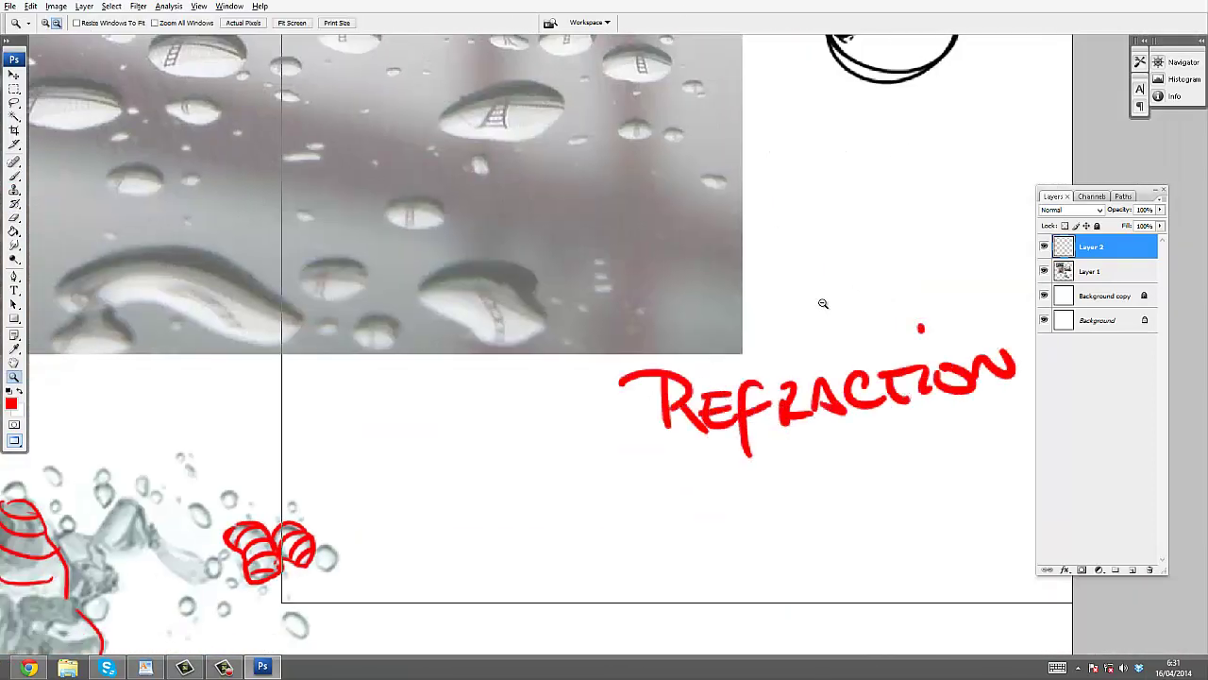
left_click_drag(416, 267, 660, 346)
left_click_drag(597, 66, 662, 401)
left_click_drag(517, 385, 662, 341)
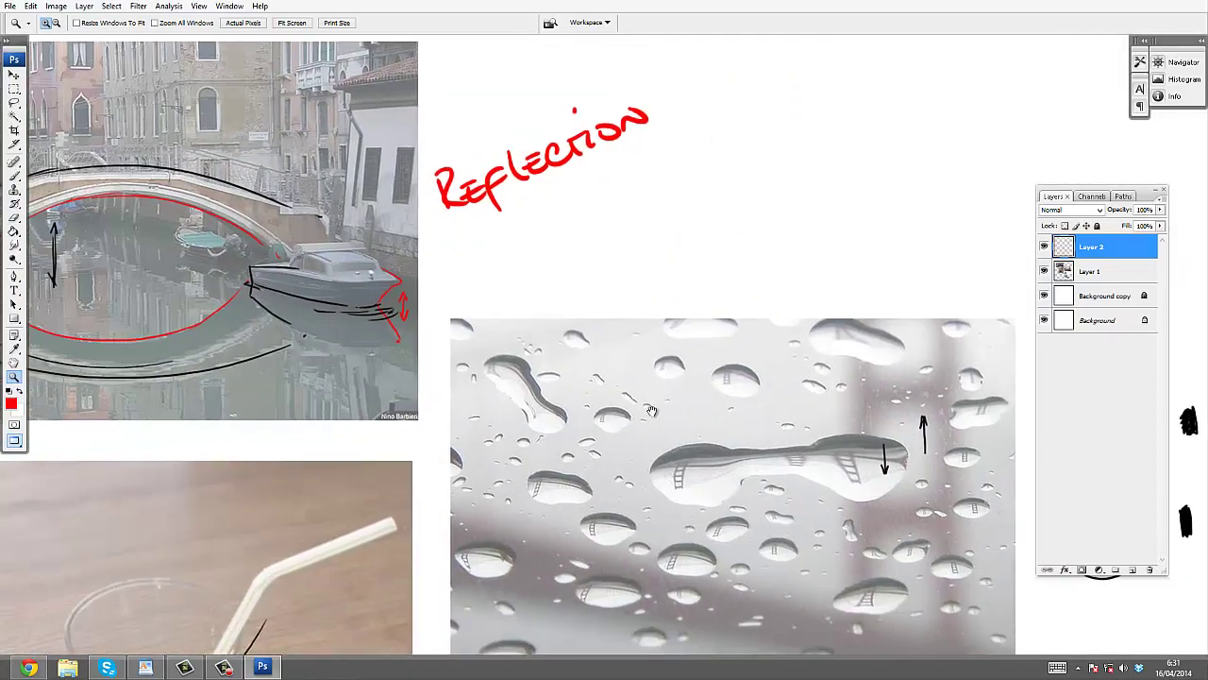
left_click_drag(633, 442, 613, 109)
left_click_drag(589, 340, 645, 232)
left_click(624, 325, "alt")
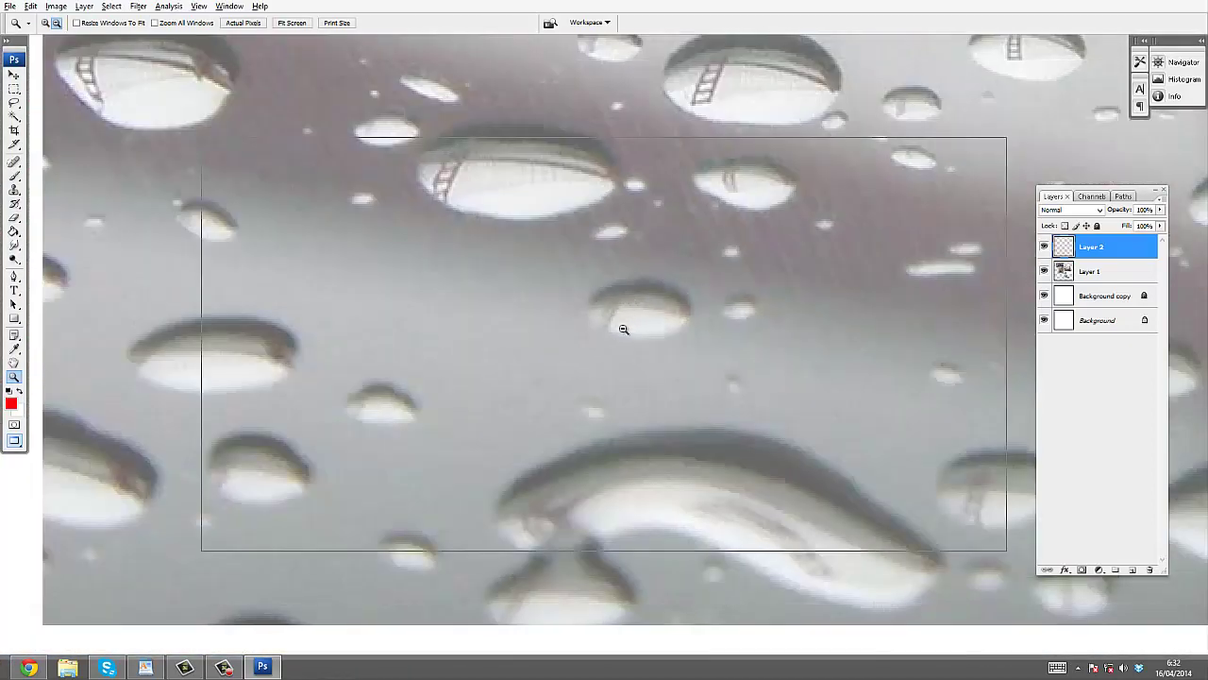
left_click(623, 329, "alt")
left_click(623, 330, "alt")
left_click_drag(636, 538, 585, 184)
left_click_drag(634, 333, 471, 338)
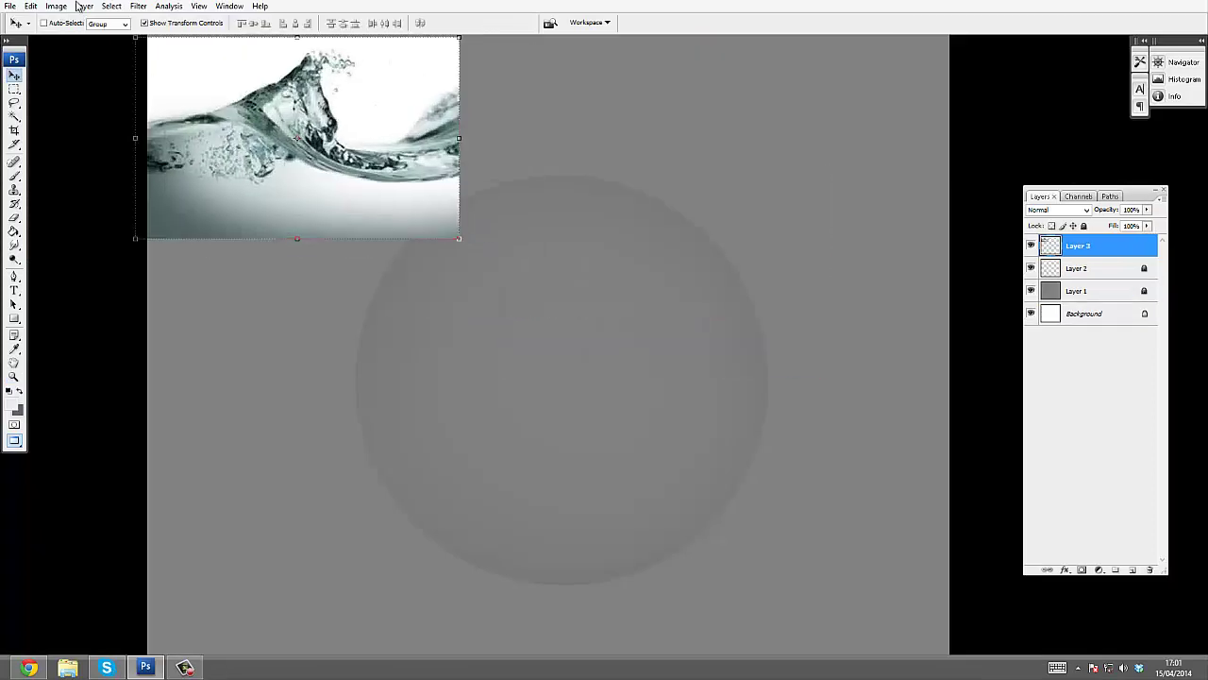
Darken the wave reference photo with Brightness/Contrast and a lower Hue/Saturation lightness
left_click(56, 5)
mouse_move(66, 38)
left_click(172, 110)
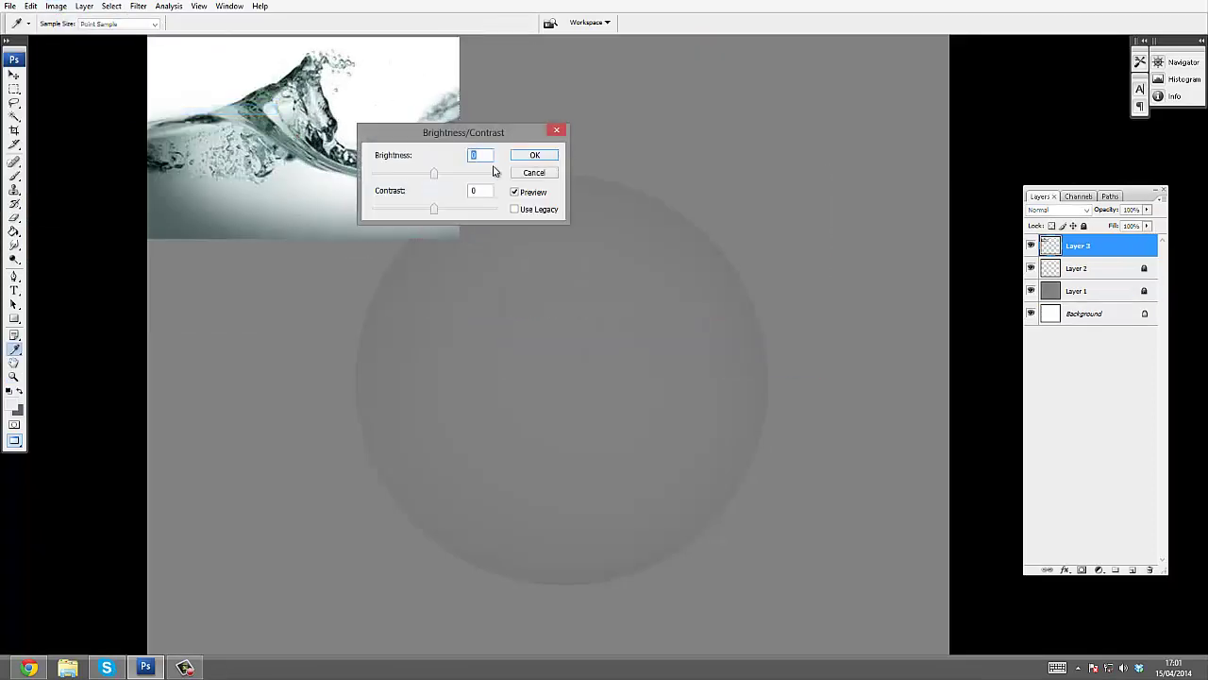
left_click_drag(433, 175, 374, 209)
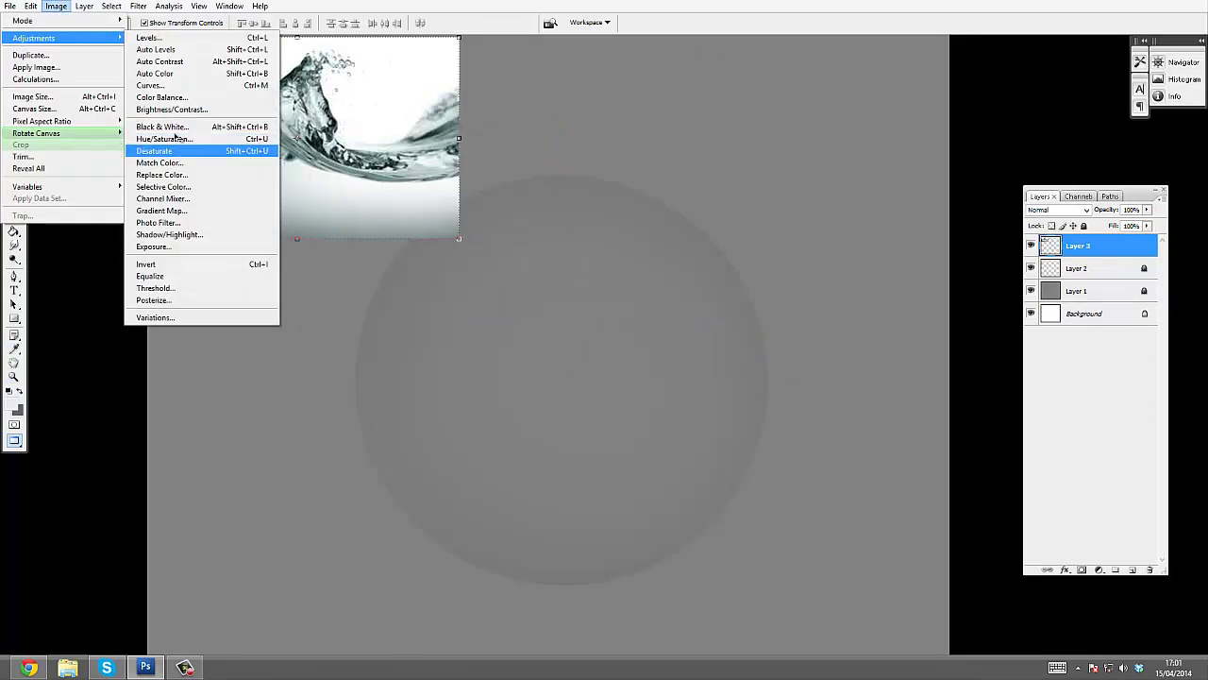
left_click(56, 6)
left_click(56, 6)
mouse_move(66, 38)
left_click(173, 139)
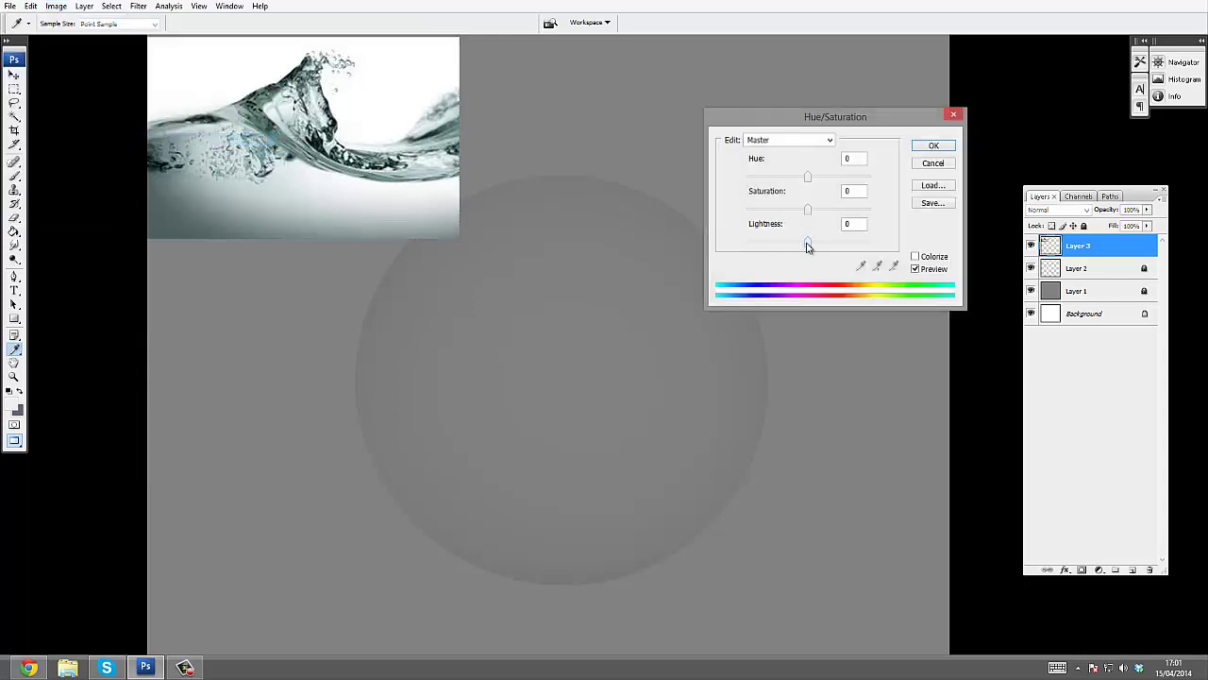
left_click(932, 145)
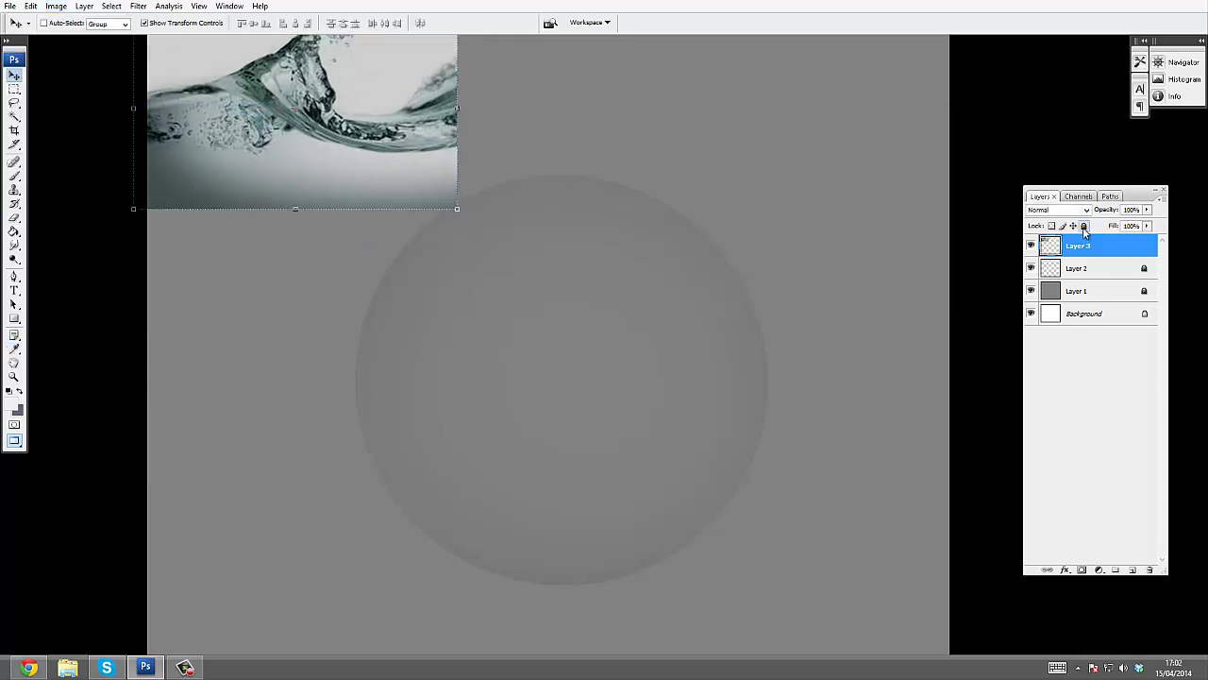
Add a new layer beneath the wave photo's layer and sketch the sphere's outer edges and the splash's inner rim in dark lines
left_click(1133, 569, "ctrl")
key("b")
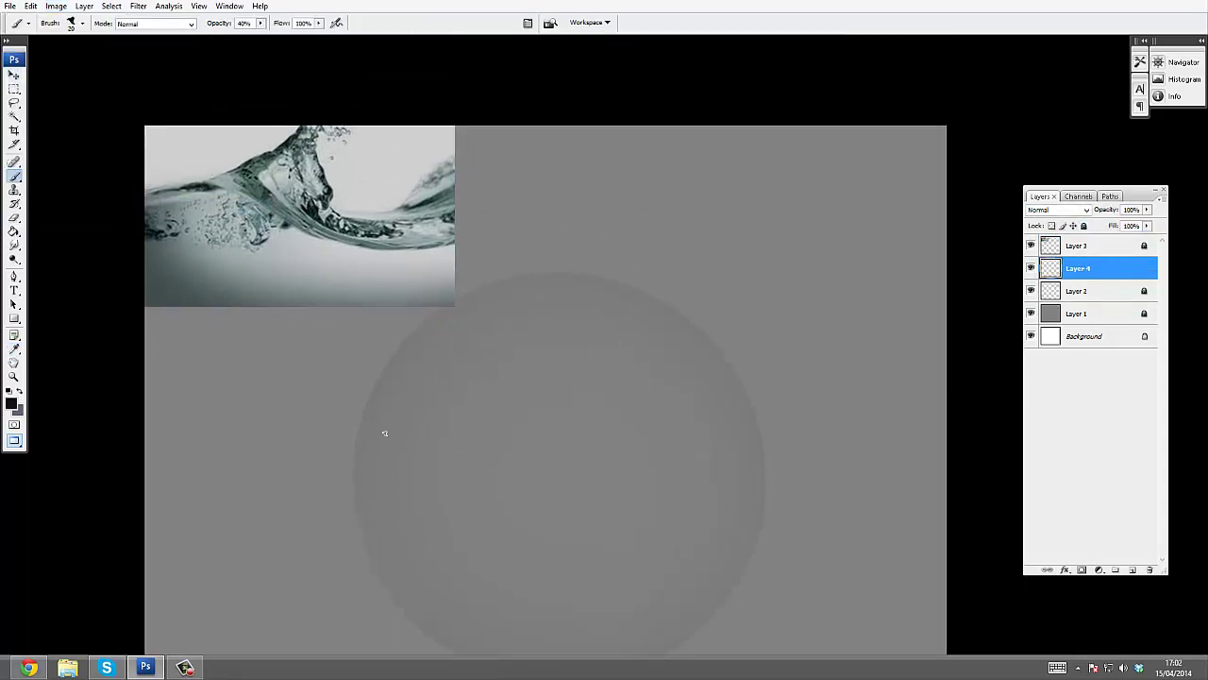
left_click_drag(368, 428, 483, 305)
left_click_drag(504, 314, 541, 303)
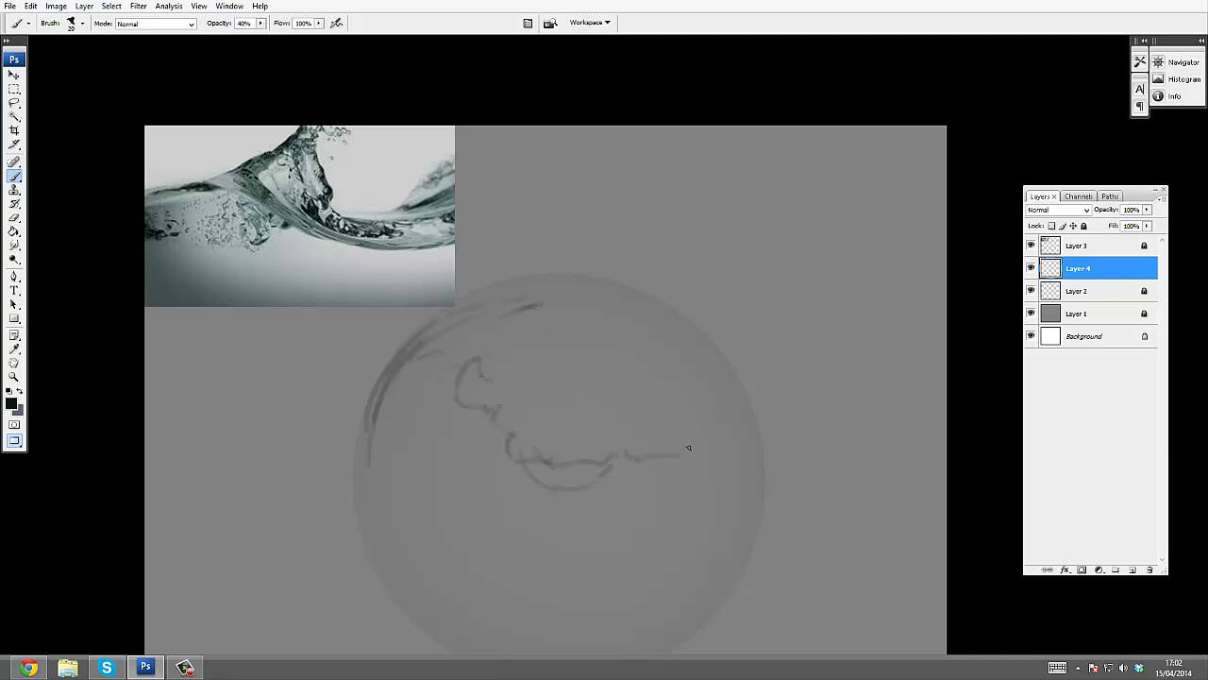
left_click_drag(676, 361, 517, 452)
mouse_move(672, 289)
left_mouse_down()
mouse_move(699, 325)
mouse_move(691, 568)
left_mouse_up()
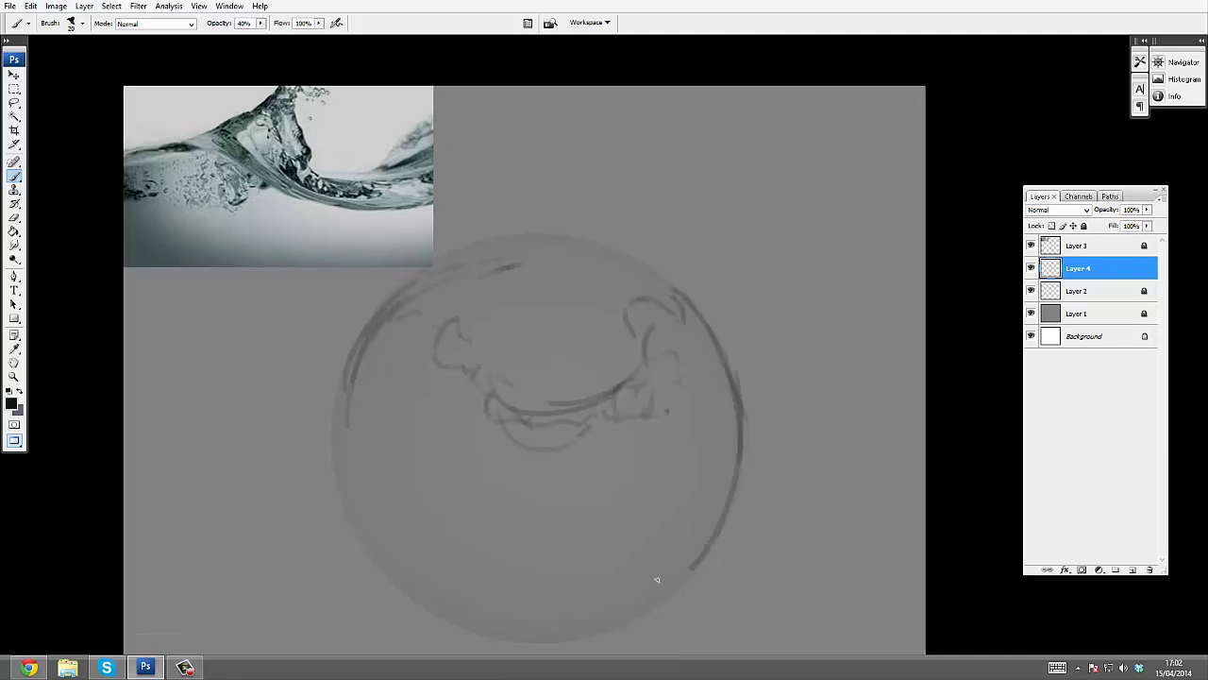
left_click_drag(363, 340, 377, 571)
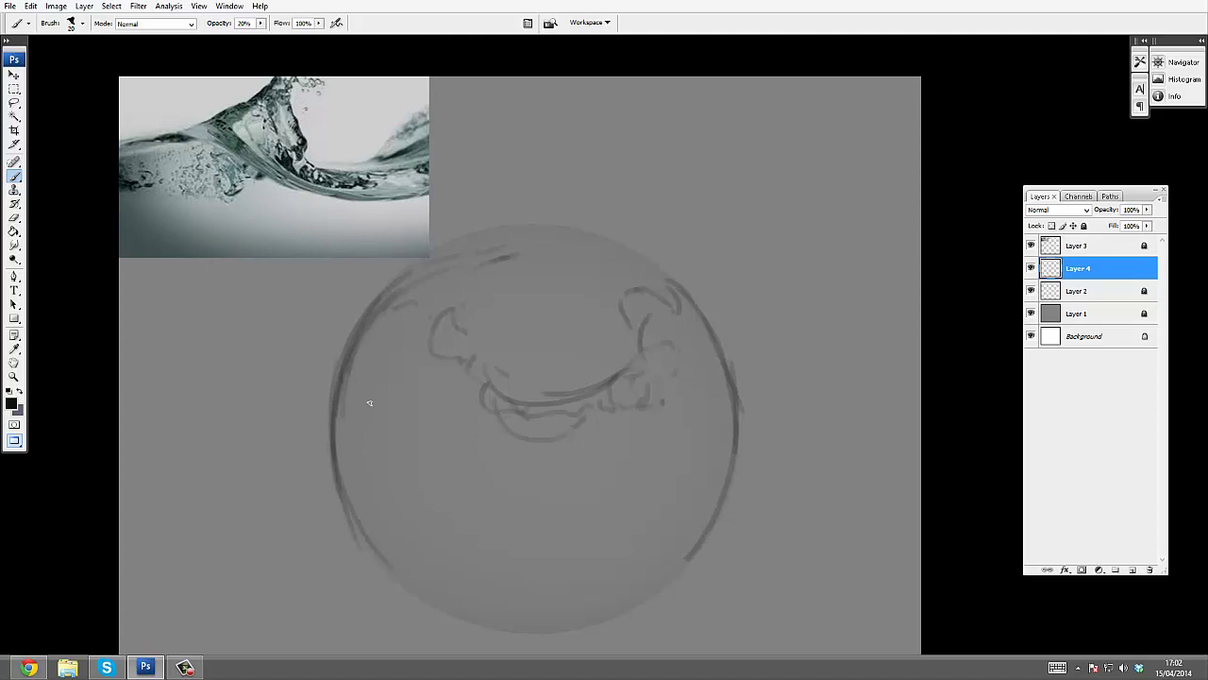
Build up faint dark shading at 20% opacity along the sphere's left side, lower edge and beneath the splash rim
left_click_drag(354, 381, 353, 531)
left_click_drag(396, 585, 543, 623)
left_click_drag(612, 453, 514, 472)
left_click_drag(472, 425, 581, 430)
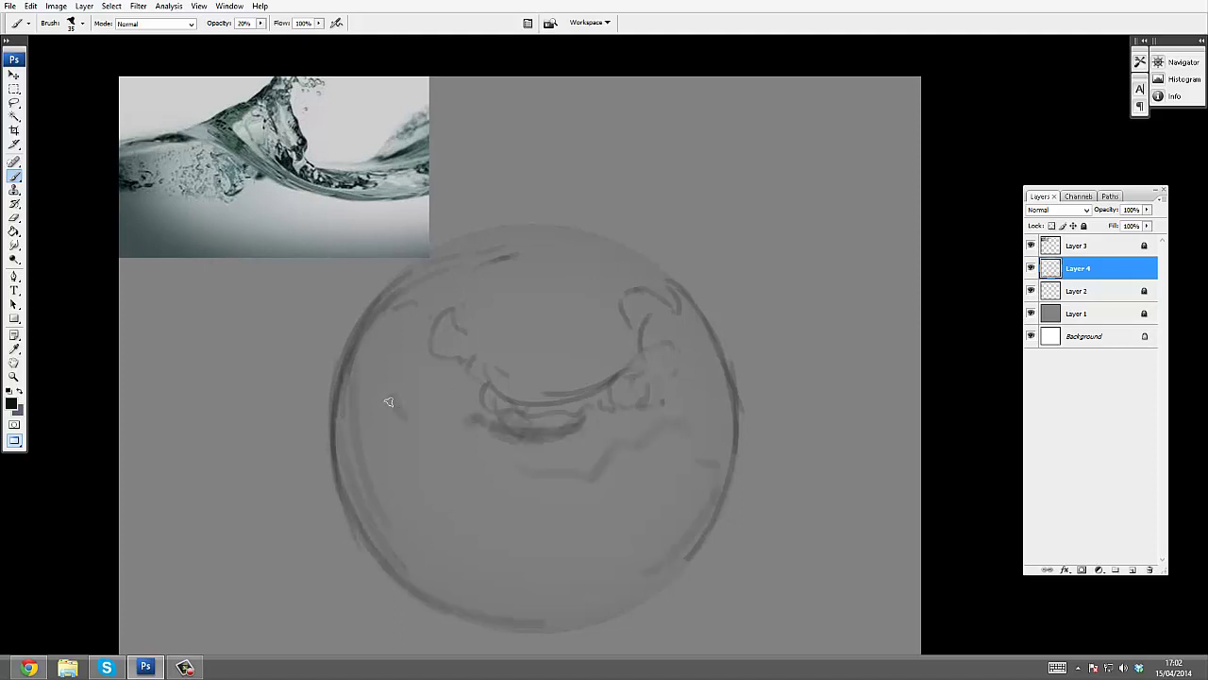
left_click_drag(354, 345, 377, 495)
left_click_drag(351, 363, 364, 446)
mouse_move(388, 477)
left_mouse_down()
mouse_move(500, 563)
mouse_move(457, 536)
left_mouse_up()
left_click_drag(445, 354, 462, 397)
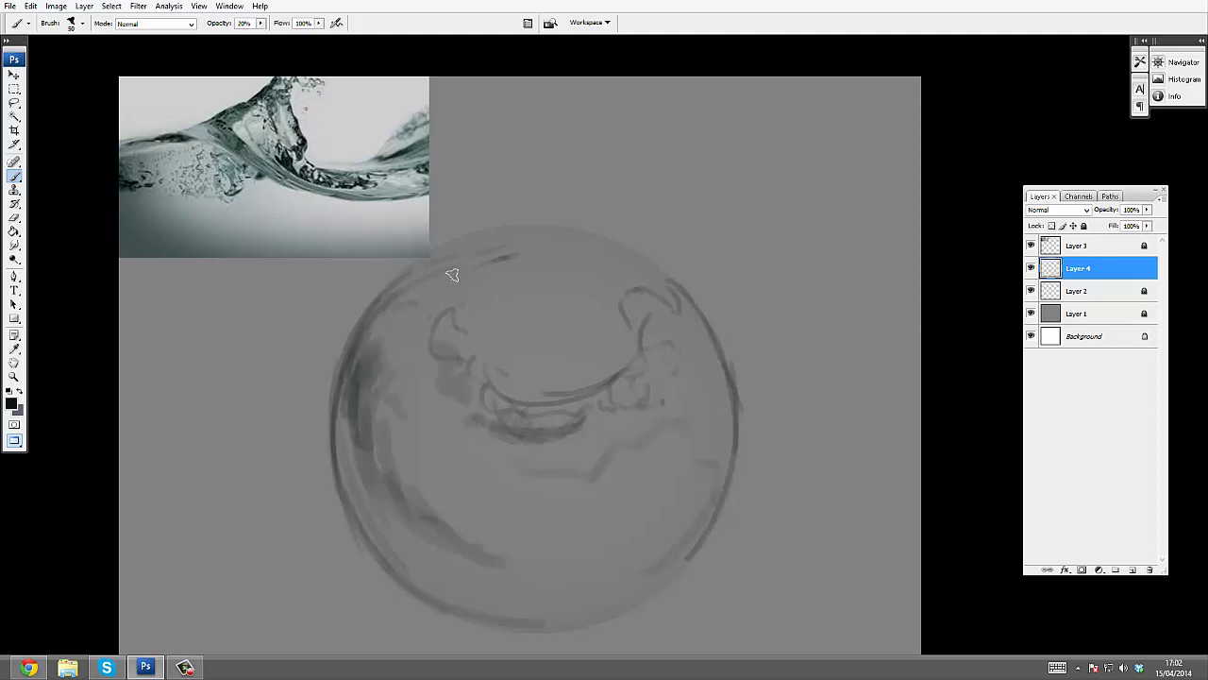
Shade the left wave curl, the right crest and the curved bands across the sphere's lower body in dark tones
left_click_drag(400, 312, 443, 297)
left_click_drag(515, 251, 449, 300)
mouse_move(449, 301)
left_mouse_down()
mouse_move(406, 325)
mouse_move(430, 387)
left_mouse_up()
mouse_move(415, 335)
left_mouse_down()
mouse_move(451, 439)
mouse_move(472, 453)
mouse_move(488, 439)
mouse_move(596, 487)
left_mouse_up()
left_click_drag(682, 404, 647, 446)
left_click_drag(677, 323, 696, 377)
mouse_move(680, 343)
left_mouse_down()
mouse_move(630, 393)
mouse_move(710, 434)
left_mouse_up()
left_click_drag(706, 460, 609, 551)
left_click(566, 567)
mouse_move(353, 364)
left_mouse_down()
mouse_move(359, 483)
mouse_move(446, 536)
left_mouse_up()
mouse_move(374, 438)
left_mouse_down()
mouse_move(415, 542)
mouse_move(590, 558)
mouse_move(614, 532)
mouse_move(551, 538)
left_mouse_up()
Sample a grey tone at the wave photo's edge and paint a lighter patch on the sphere's lower right
key("space")
left_click_drag(616, 375, 624, 362)
key("i")
left_click(433, 190)
key("b")
left_click_drag(636, 442, 661, 446)
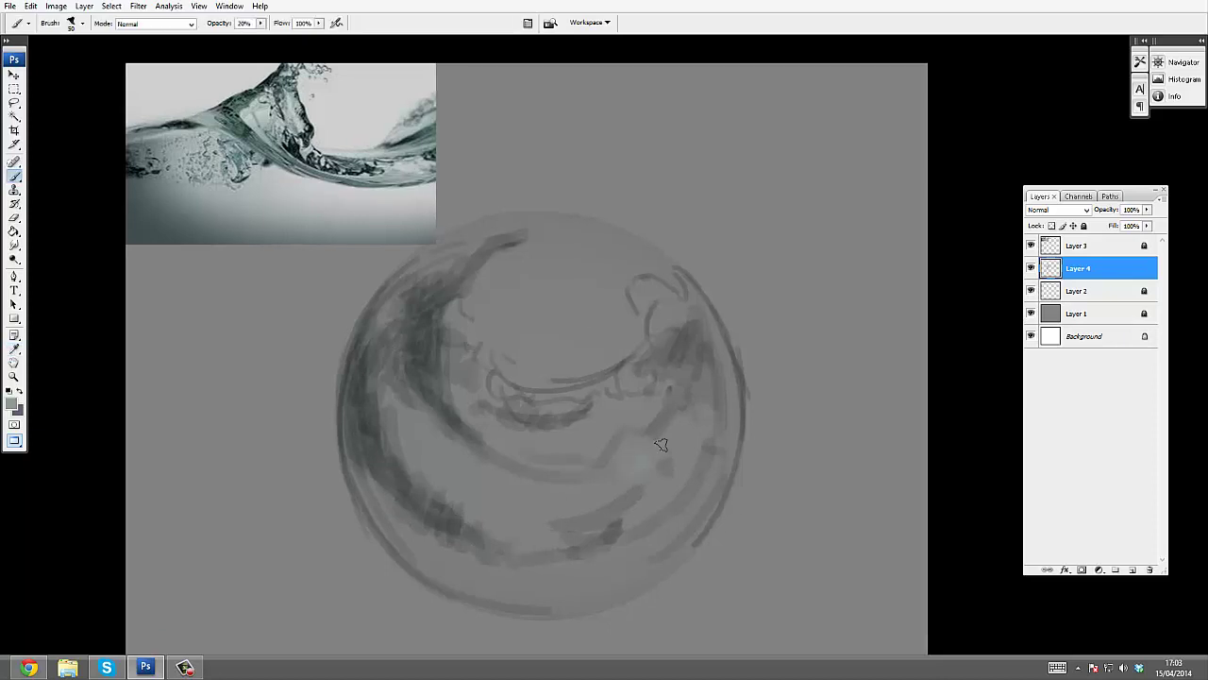
On a new layer, paint pale green-grey from the wave photo along the sphere's right rim, bottom and middle at 40% opacity
key("i")
left_click(412, 120)
key("ctrl+shift+n")
key("Return")
key("b")
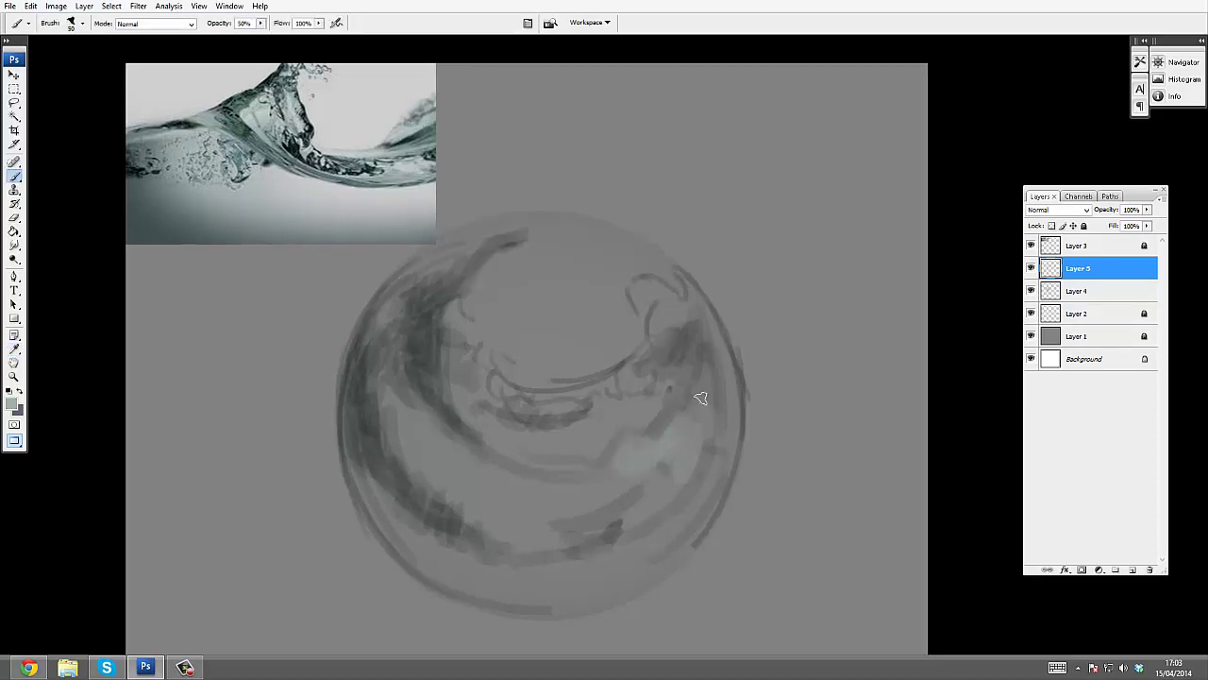
key("4")
left_click_drag(715, 321, 725, 426)
mouse_move(721, 377)
left_mouse_down()
mouse_move(733, 482)
mouse_move(718, 534)
left_mouse_up()
mouse_move(719, 486)
left_mouse_down()
mouse_move(566, 612)
mouse_move(508, 597)
left_mouse_up()
mouse_move(510, 598)
left_mouse_down()
mouse_move(618, 574)
mouse_move(672, 494)
left_mouse_up()
mouse_move(684, 482)
left_mouse_down()
mouse_move(615, 456)
mouse_move(548, 483)
left_mouse_up()
left_click_drag(631, 411, 544, 444)
Paint pale water tones over the left wave curl and along the splash's inner rim with a smaller brush
key("[")
mouse_move(410, 330)
left_mouse_down()
mouse_move(413, 370)
mouse_move(458, 302)
mouse_move(528, 238)
mouse_move(465, 283)
mouse_move(467, 311)
mouse_move(396, 331)
mouse_move(434, 387)
mouse_move(419, 372)
mouse_move(482, 377)
mouse_move(415, 283)
left_mouse_up()
key("r")
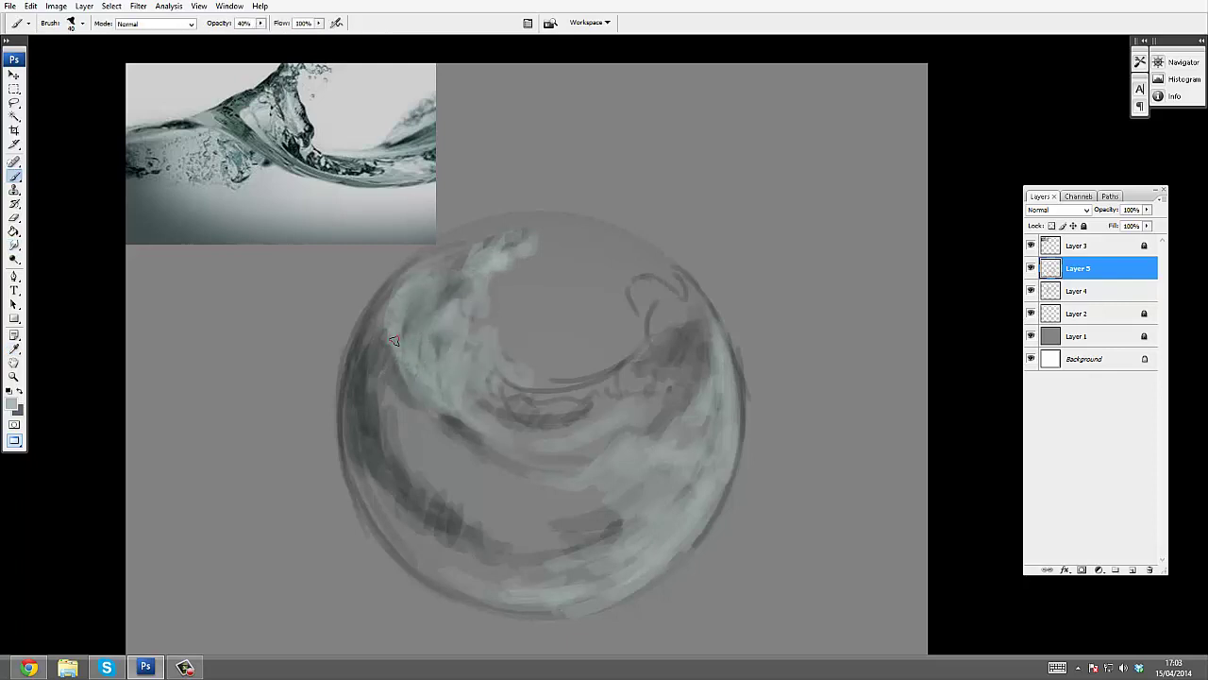
left_click_drag(394, 289, 469, 426)
left_click_drag(508, 381, 618, 378)
mouse_move(548, 380)
left_mouse_down()
mouse_move(636, 363)
mouse_move(680, 284)
mouse_move(661, 415)
mouse_move(628, 321)
mouse_move(538, 372)
left_mouse_up()
Glaze the sphere's left side in dark green sampled from the wave photo and refine the lighter inner curl and right rim
left_click(415, 169, "alt")
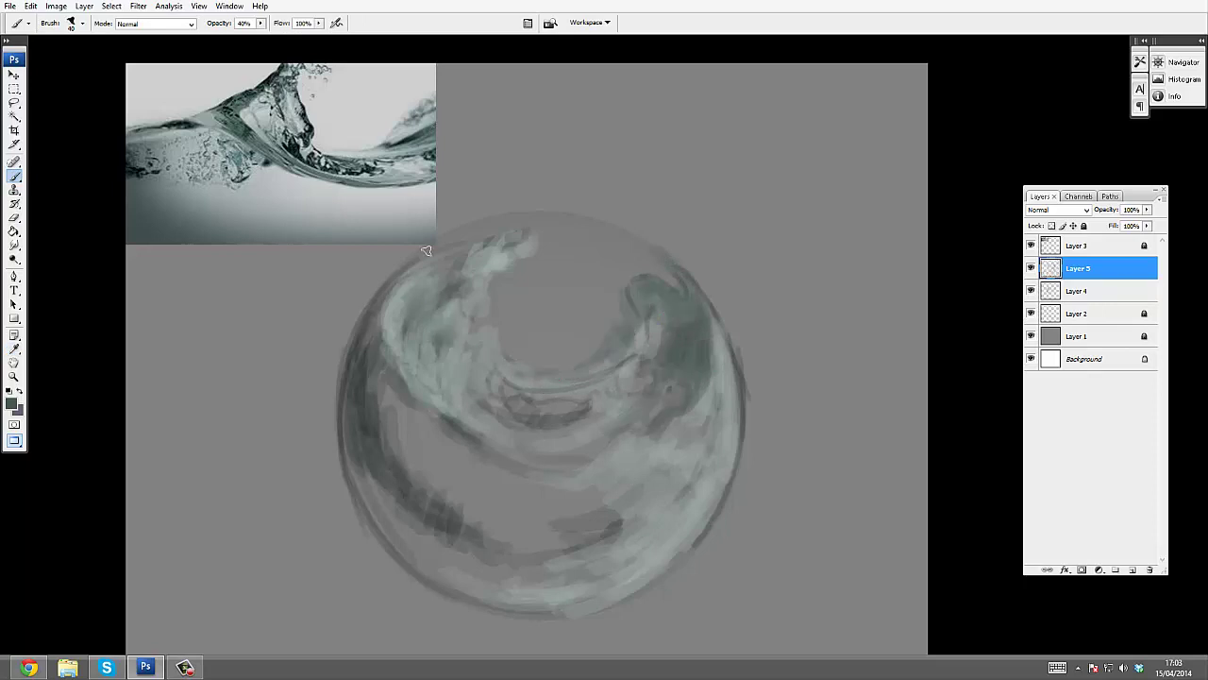
mouse_move(398, 316)
left_mouse_down()
mouse_move(472, 392)
mouse_move(538, 406)
mouse_move(453, 420)
mouse_move(385, 389)
mouse_move(429, 439)
mouse_move(391, 520)
mouse_move(382, 510)
mouse_move(438, 590)
mouse_move(655, 572)
mouse_move(543, 547)
mouse_move(389, 392)
mouse_move(430, 257)
left_mouse_up()
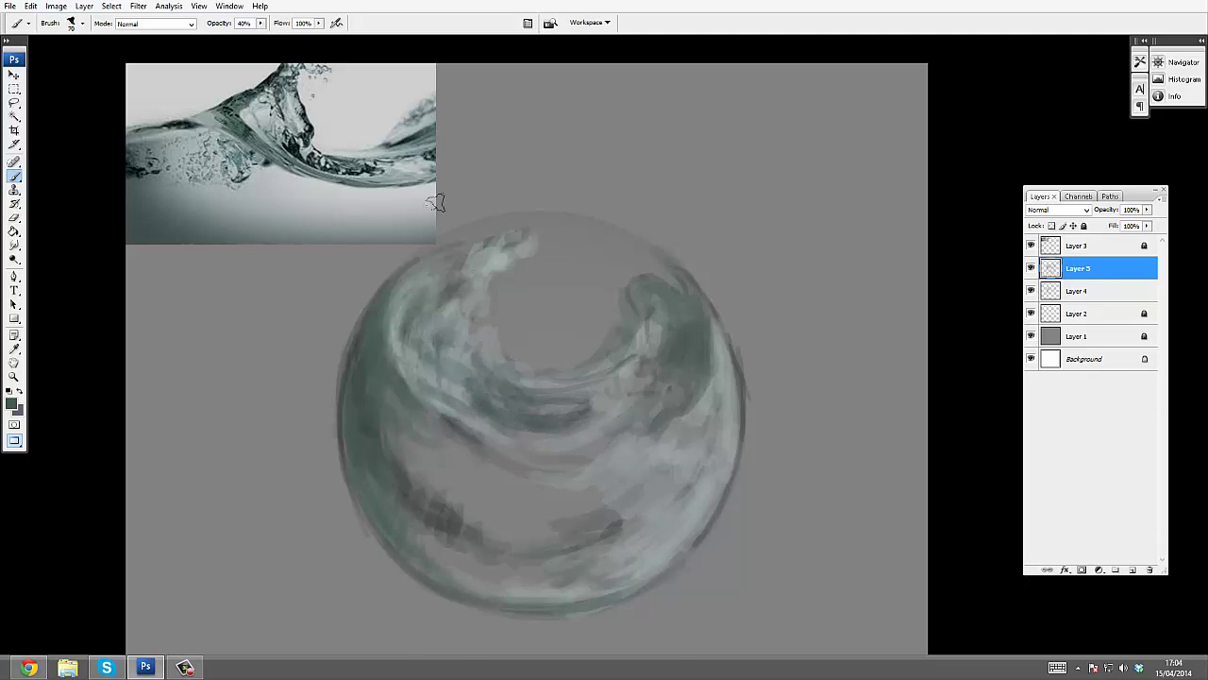
mouse_move(358, 368)
left_mouse_down()
mouse_move(467, 253)
mouse_move(401, 311)
mouse_move(420, 451)
mouse_move(453, 509)
left_mouse_up()
left_click(263, 108, "alt")
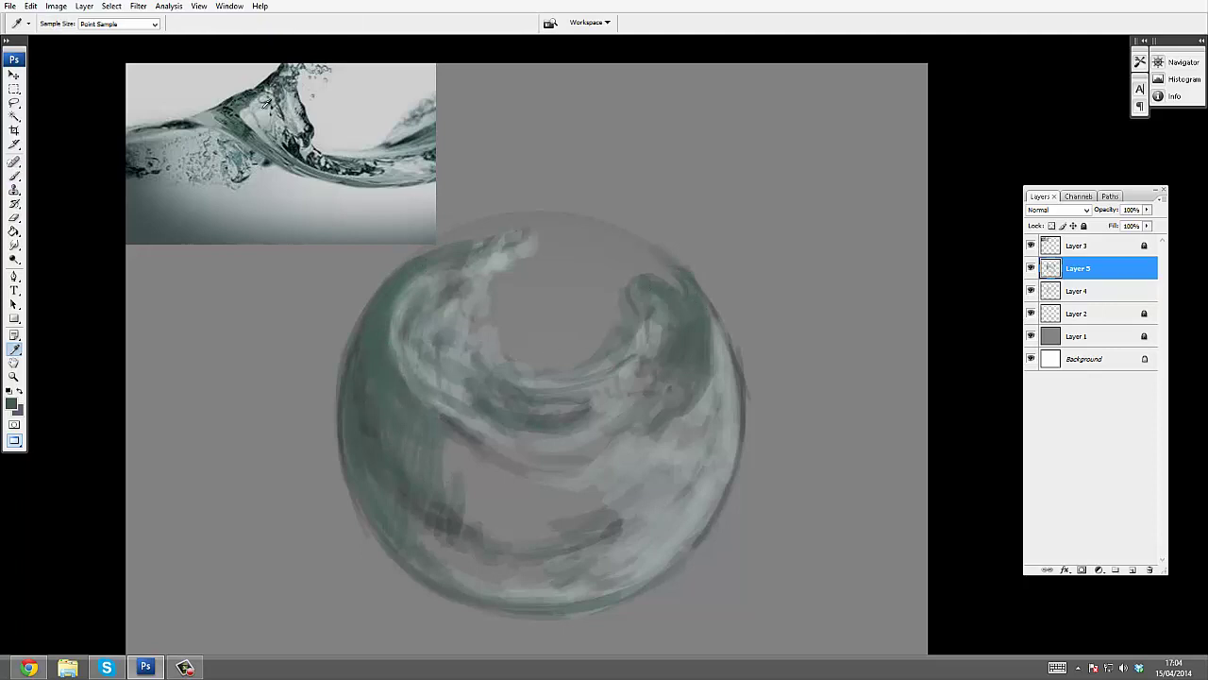
mouse_move(453, 266)
left_mouse_down()
mouse_move(435, 284)
mouse_move(493, 294)
mouse_move(445, 308)
mouse_move(401, 382)
mouse_move(472, 434)
mouse_move(557, 456)
left_mouse_up()
mouse_move(727, 458)
left_mouse_down()
mouse_move(703, 313)
mouse_move(693, 364)
mouse_move(661, 406)
mouse_move(699, 355)
left_mouse_up()
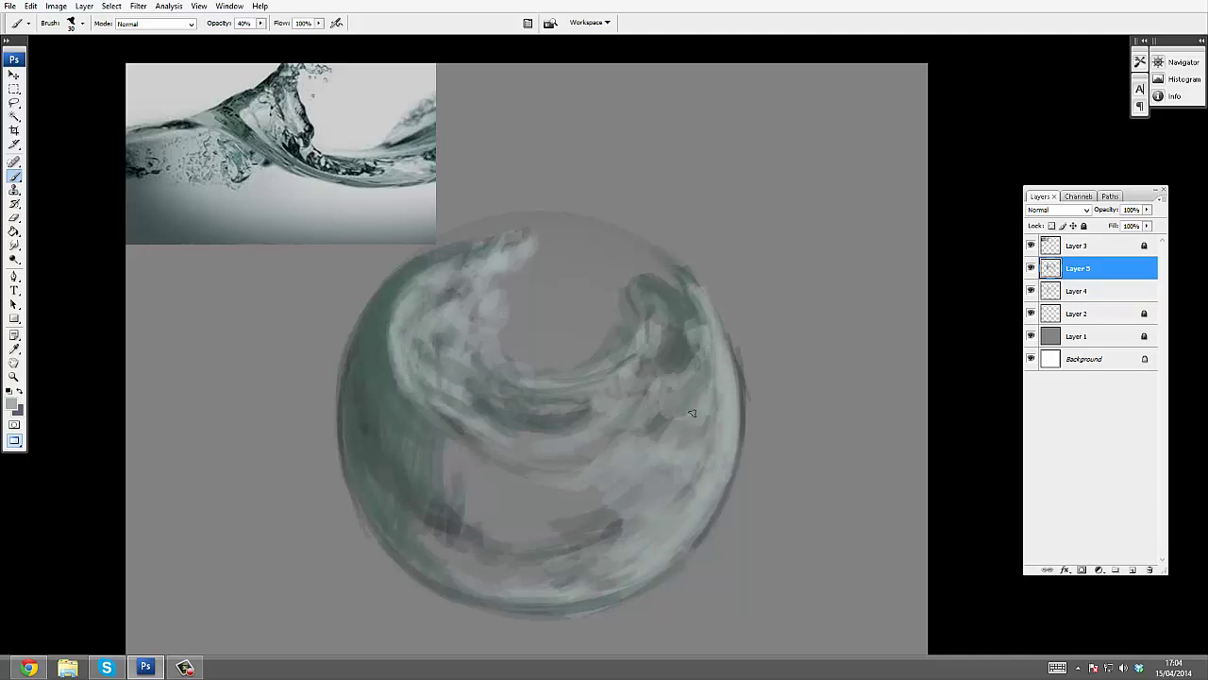
Paint near-black accents beneath the splash rim, on the right crest, in the left curl and along the sphere's left edge
left_click(501, 387, "alt")
mouse_move(501, 387)
left_mouse_down()
mouse_move(595, 394)
mouse_move(506, 407)
mouse_move(446, 381)
mouse_move(549, 452)
mouse_move(645, 436)
mouse_move(529, 456)
mouse_move(622, 415)
left_mouse_up()
left_click_drag(609, 417, 561, 429)
left_click_drag(564, 388, 630, 359)
left_click_drag(636, 385, 678, 322)
left_click_drag(468, 278, 425, 306)
mouse_move(424, 262)
left_mouse_down()
mouse_move(374, 305)
mouse_move(416, 263)
mouse_move(470, 242)
mouse_move(434, 248)
mouse_move(483, 225)
mouse_move(348, 312)
left_mouse_up()
mouse_move(389, 491)
left_mouse_down()
mouse_move(370, 354)
mouse_move(381, 301)
left_mouse_up()
mouse_move(348, 377)
left_mouse_down()
mouse_move(349, 481)
mouse_move(364, 490)
left_mouse_up()
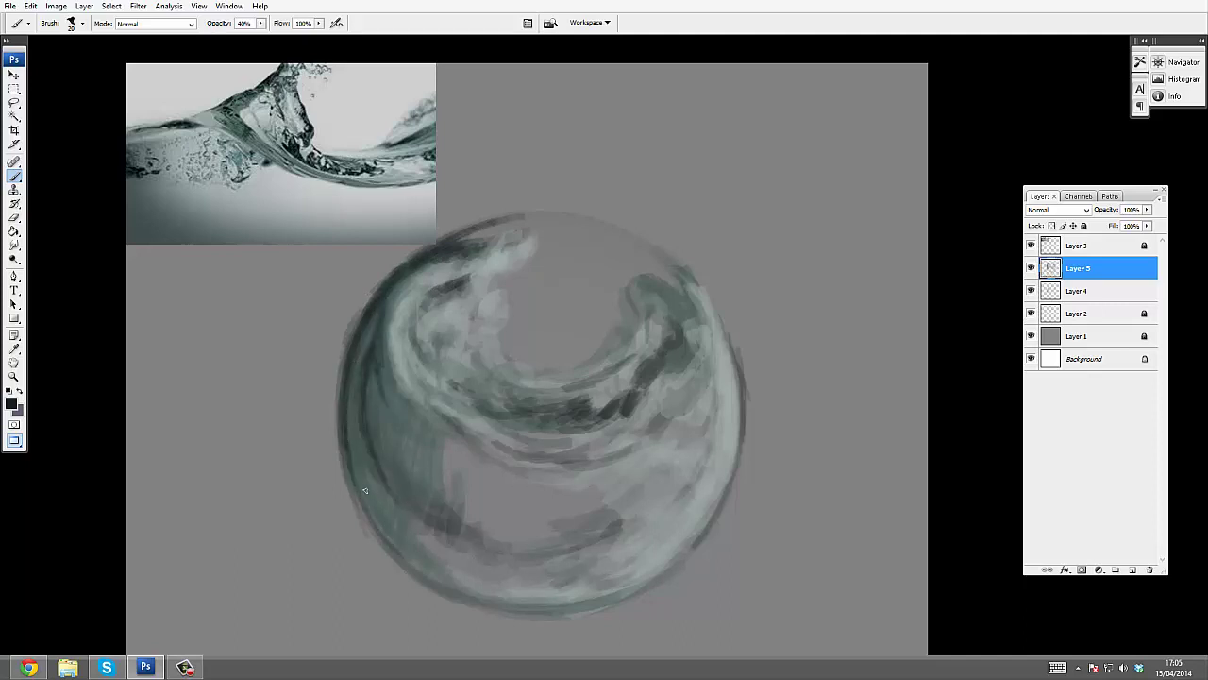
left_click_drag(399, 369, 380, 389)
Sample a light tone from the left crest and dab small droplets around its tip
left_click(531, 243, "alt")
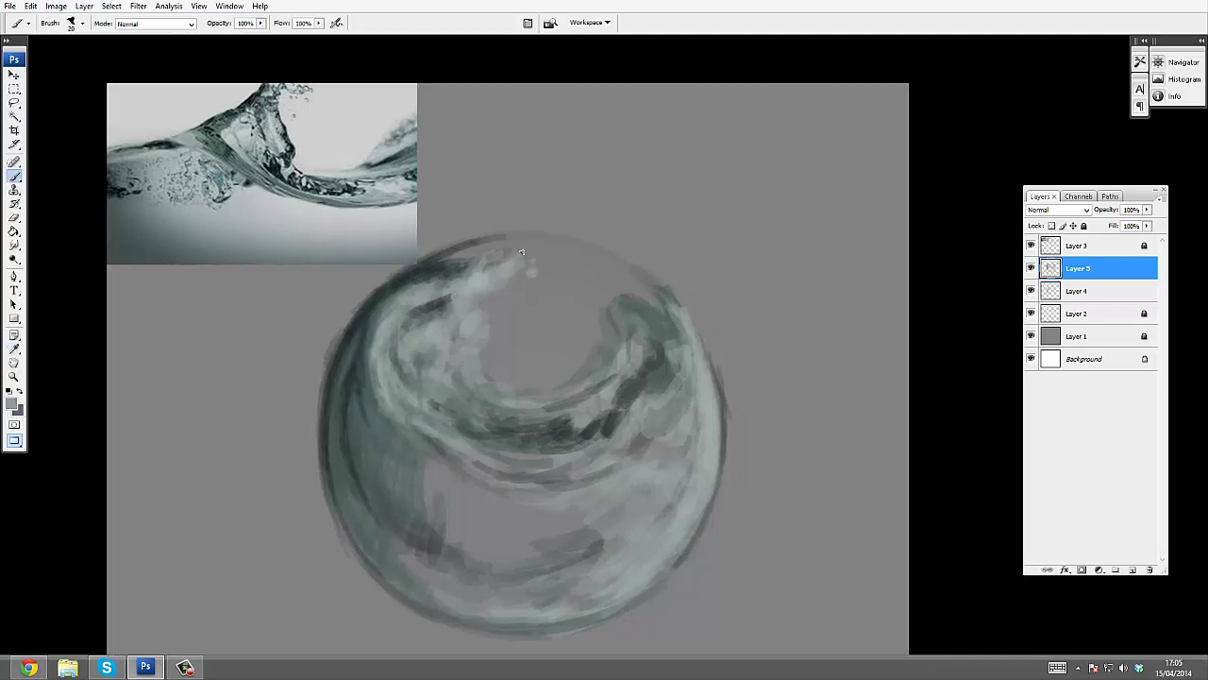
left_click(521, 239)
left_click(496, 257)
Smudge the left curl, the dark band beneath the splash rim and the right crest into flowing curves
key("r")
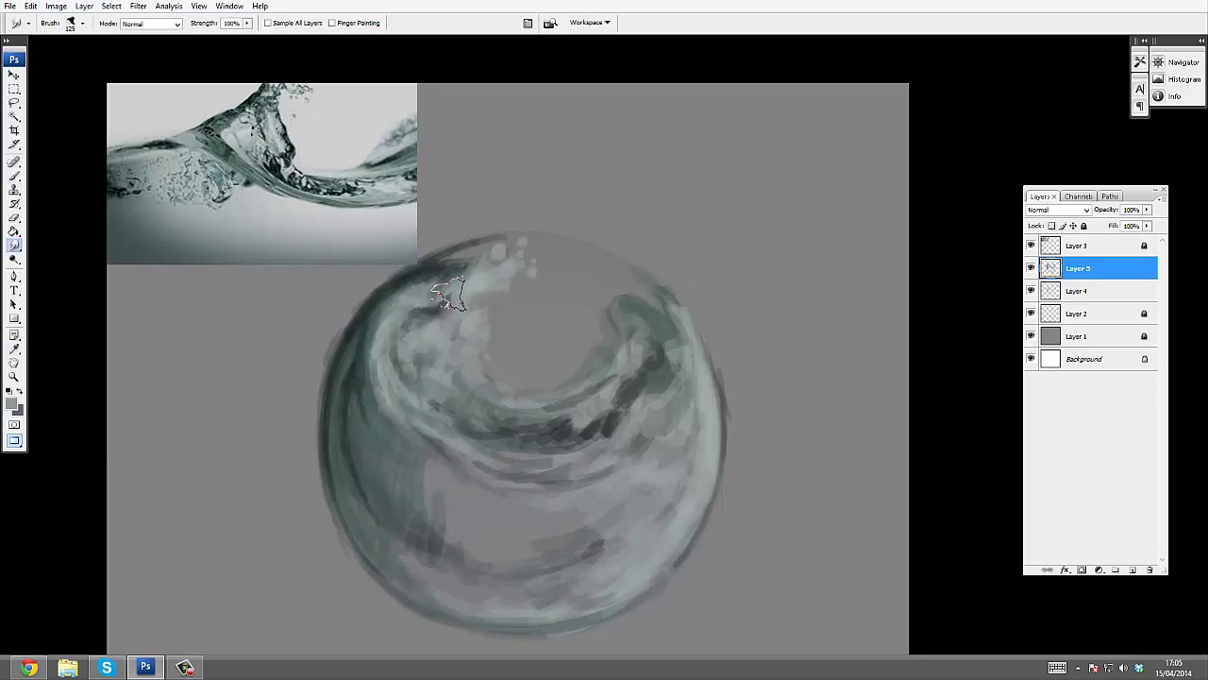
mouse_move(450, 296)
left_mouse_down()
mouse_move(408, 370)
mouse_move(533, 423)
left_mouse_up()
left_click_drag(623, 399, 520, 425)
left_click_drag(651, 342, 589, 389)
Merge the colour layer down into the sketch layer and smudge the sphere's lower body into smooth curved bands
key("ctrl+e")
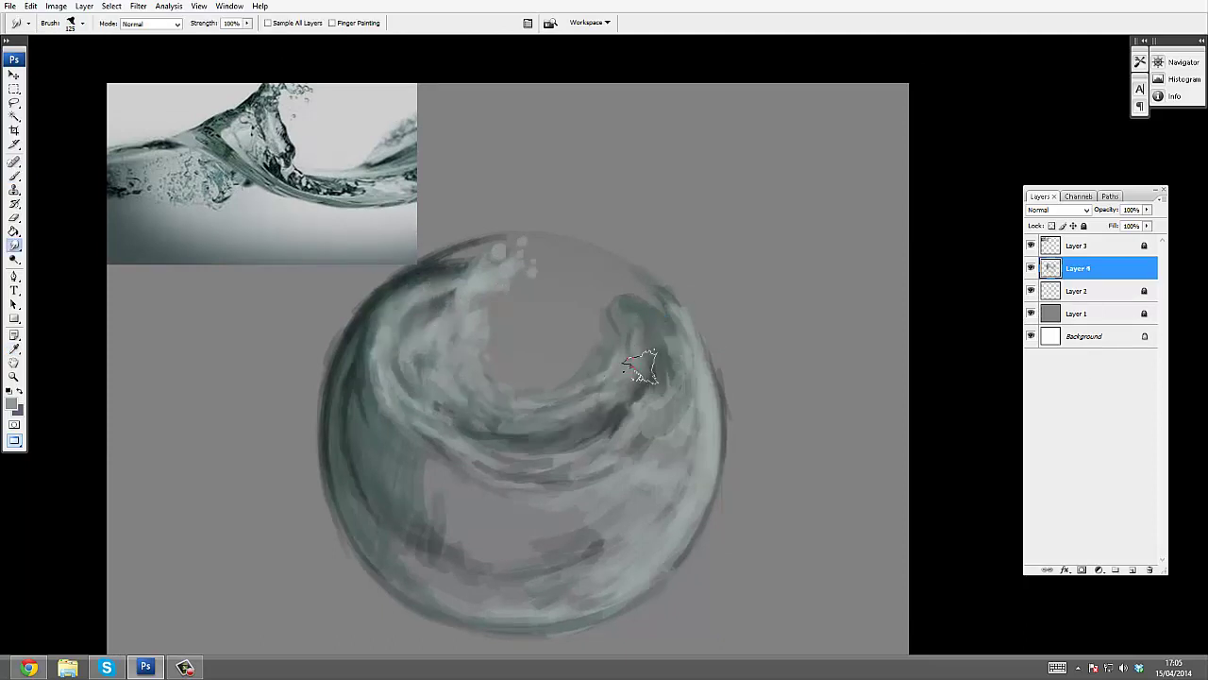
mouse_move(645, 301)
left_mouse_down()
mouse_move(651, 375)
mouse_move(421, 418)
mouse_move(375, 369)
mouse_move(399, 464)
mouse_move(430, 498)
left_mouse_up()
left_click_drag(453, 460, 614, 474)
mouse_move(412, 510)
left_mouse_down()
mouse_move(506, 562)
mouse_move(630, 548)
left_mouse_up()
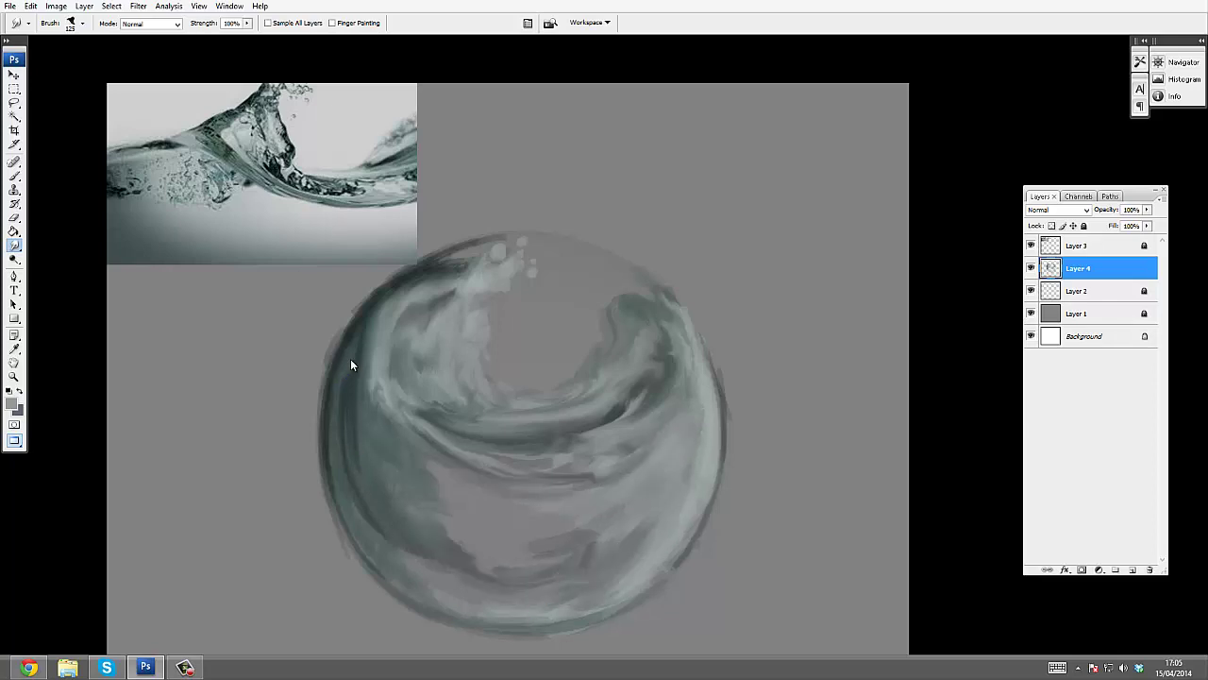
Smudge the sphere's upper-left band and right rim, and blend the small light marks in the lower interior
key("p")
key("r")
mouse_move(359, 345)
left_mouse_down()
mouse_move(365, 295)
mouse_move(325, 489)
mouse_move(355, 560)
mouse_move(482, 507)
mouse_move(605, 610)
mouse_move(724, 464)
mouse_move(670, 286)
left_mouse_up()
left_click_drag(549, 548, 613, 540)
Sample a tone from the wave photo and paint a light curling tip and thin line along the sphere's right rim at 40% opacity
key("b")
left_click(373, 195, "alt")
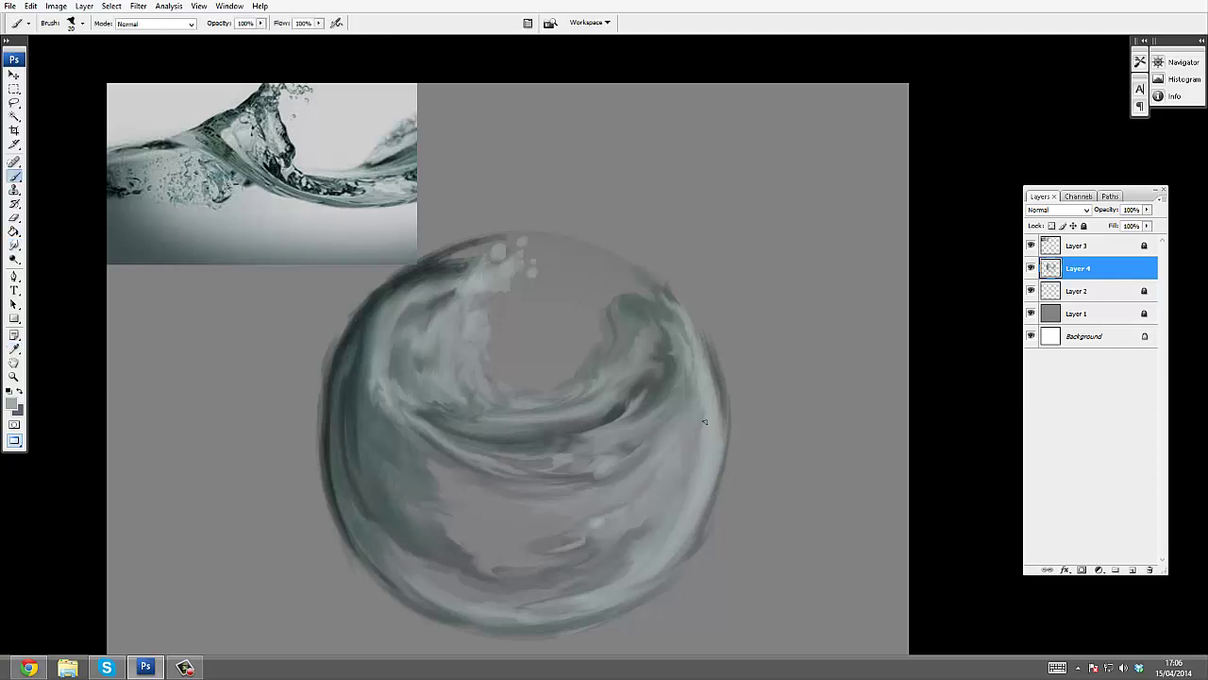
mouse_move(652, 271)
left_mouse_down()
mouse_move(698, 335)
mouse_move(700, 381)
mouse_move(674, 329)
mouse_move(698, 392)
mouse_move(713, 364)
mouse_move(691, 318)
mouse_move(723, 403)
left_mouse_up()
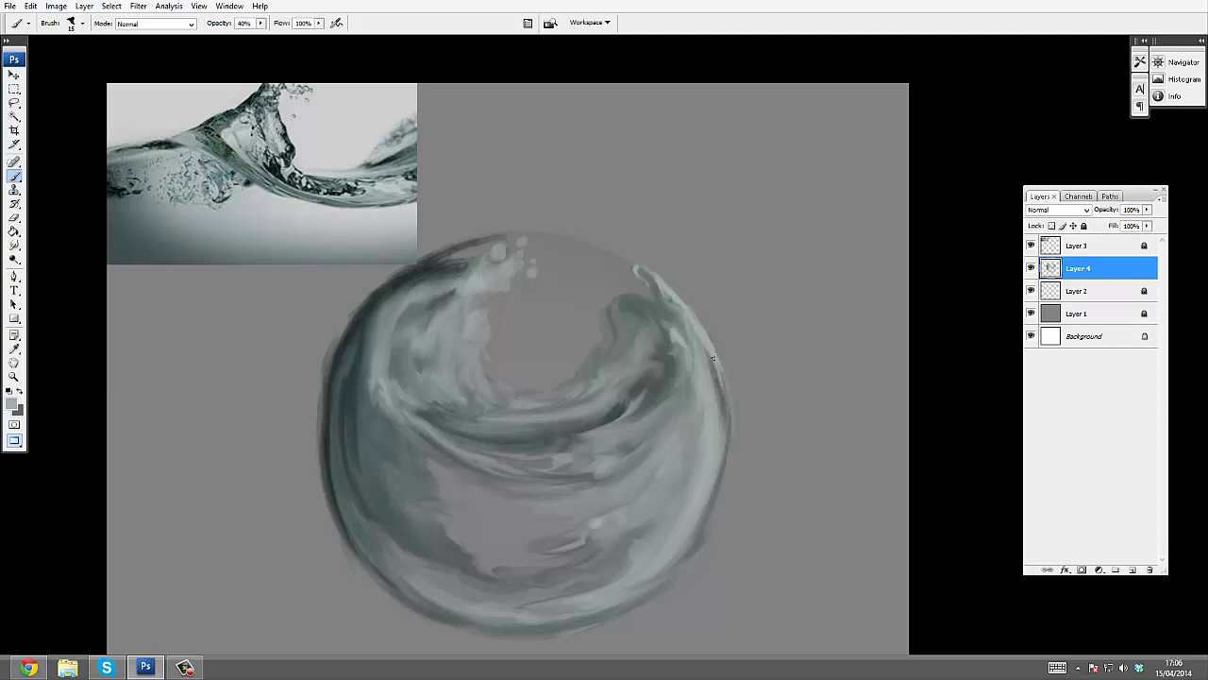
mouse_move(713, 358)
left_mouse_down()
mouse_move(726, 470)
mouse_move(619, 609)
left_mouse_up()
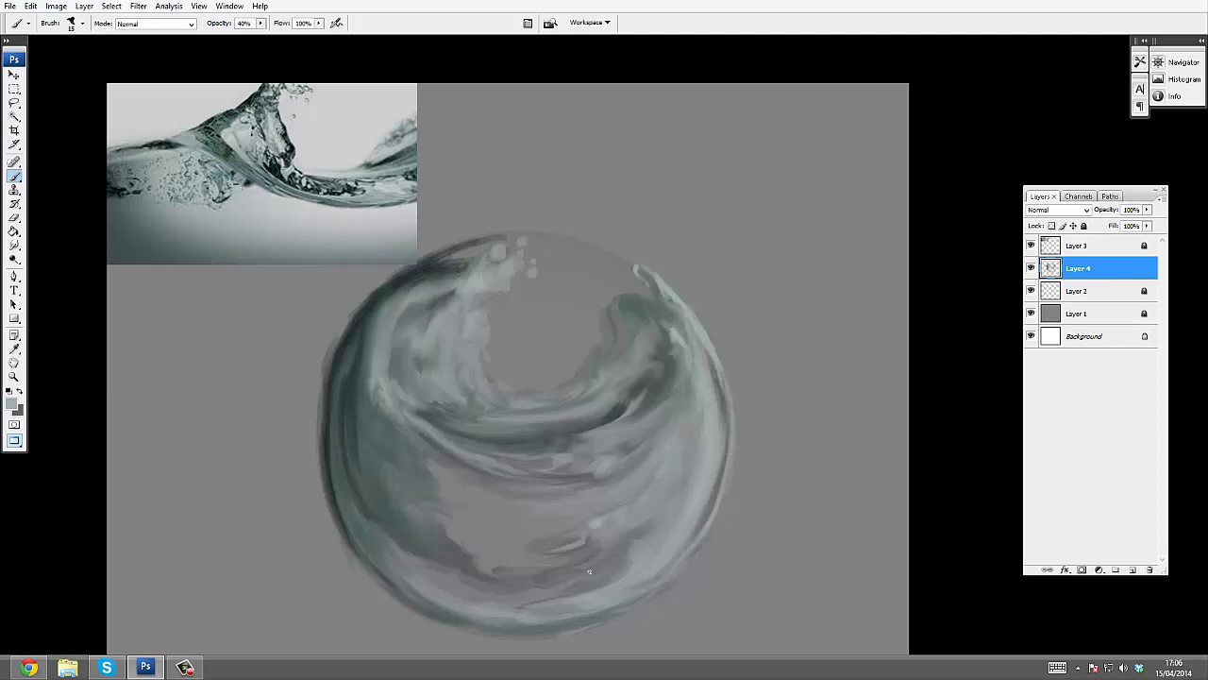
Choose a pale mint foreground colour and create a new layer above the painted sphere layer
key("i")
left_click(8, 390)
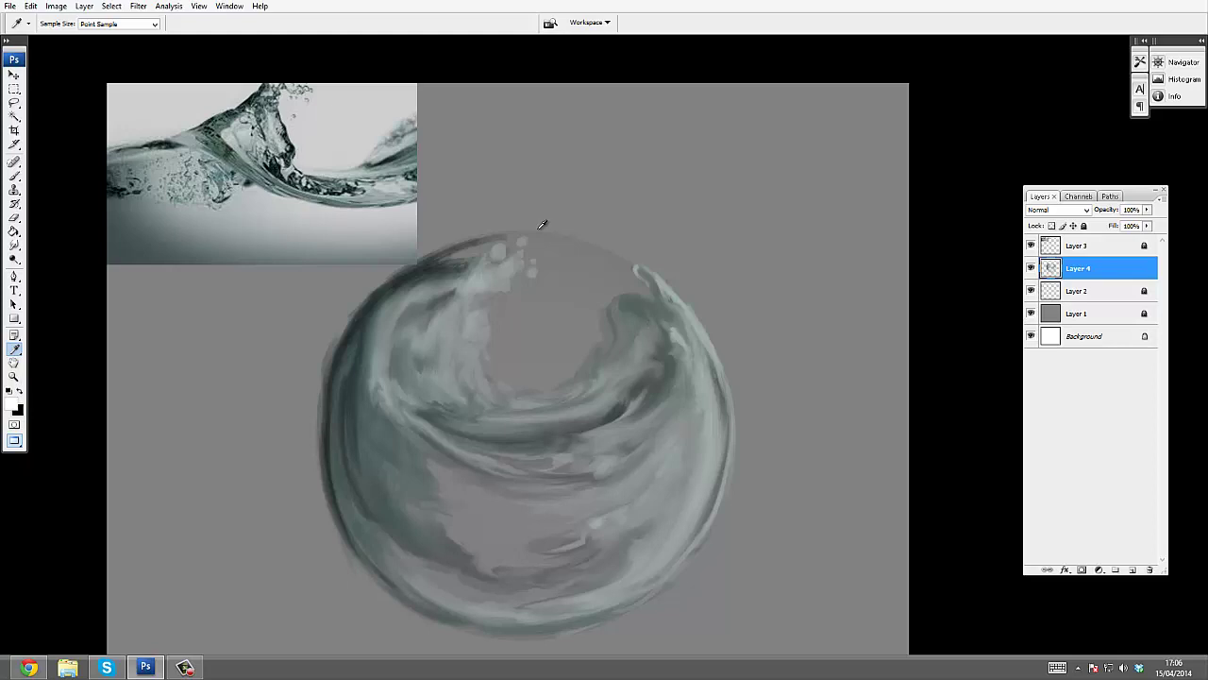
left_click(13, 403)
left_click(782, 356)
left_click(1017, 342)
key("ctrl+shift+n")
key("Return")
Paint pale mint highlights on the left crest's droplets, along the left curl and beside the opening, using 30% opacity for the softer strokes
key("z")
left_click(542, 269)
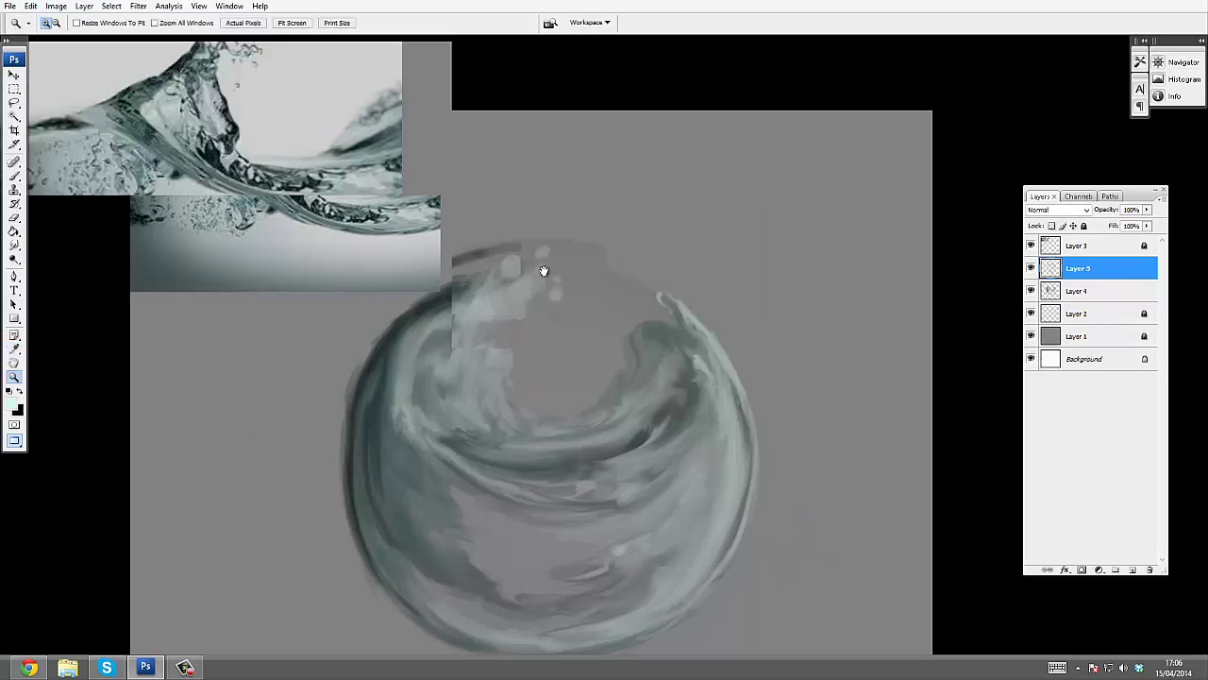
key("b")
mouse_move(567, 312)
left_mouse_down()
mouse_move(536, 307)
mouse_move(528, 328)
mouse_move(468, 350)
mouse_move(463, 329)
mouse_move(476, 323)
mouse_move(426, 345)
left_mouse_up()
key("3")
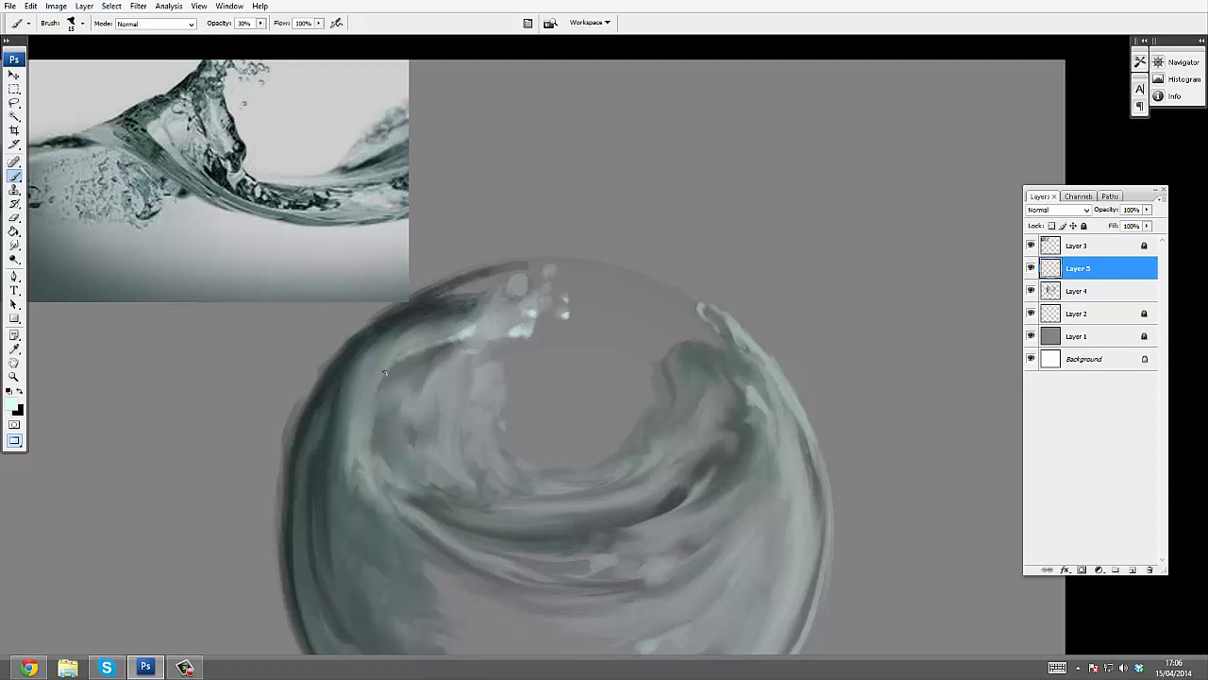
left_click_drag(510, 305, 469, 350)
left_click_drag(423, 398, 414, 431)
left_click_drag(451, 360, 403, 435)
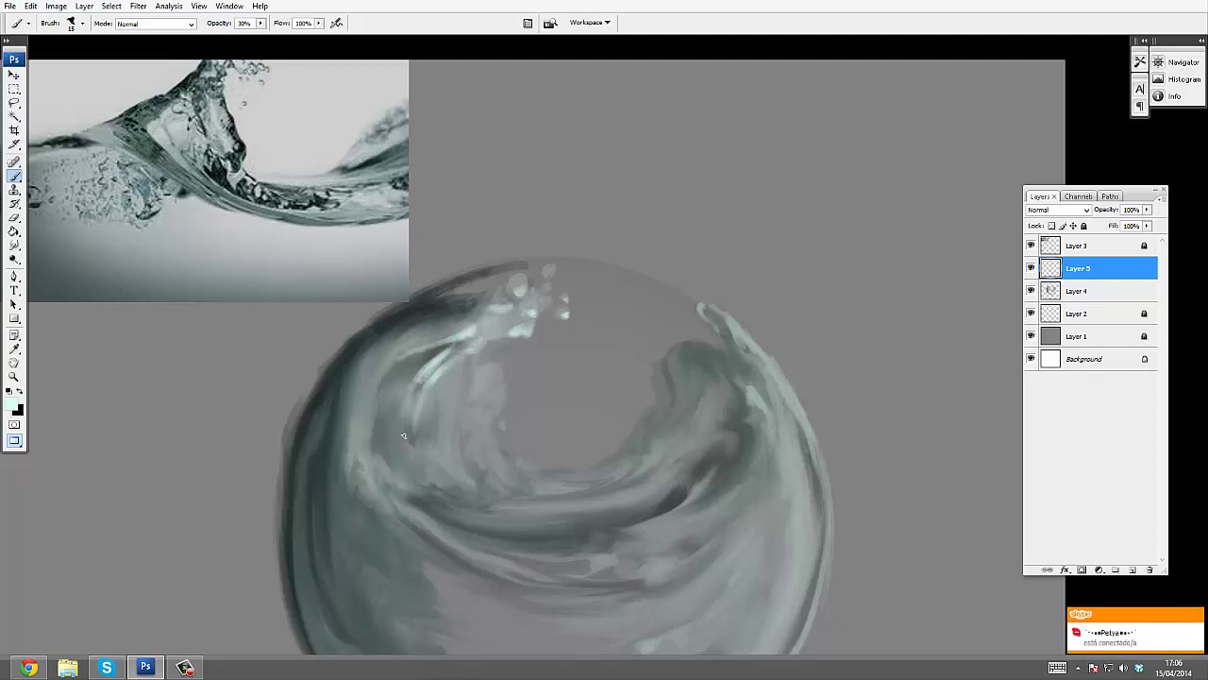
left_click(499, 363)
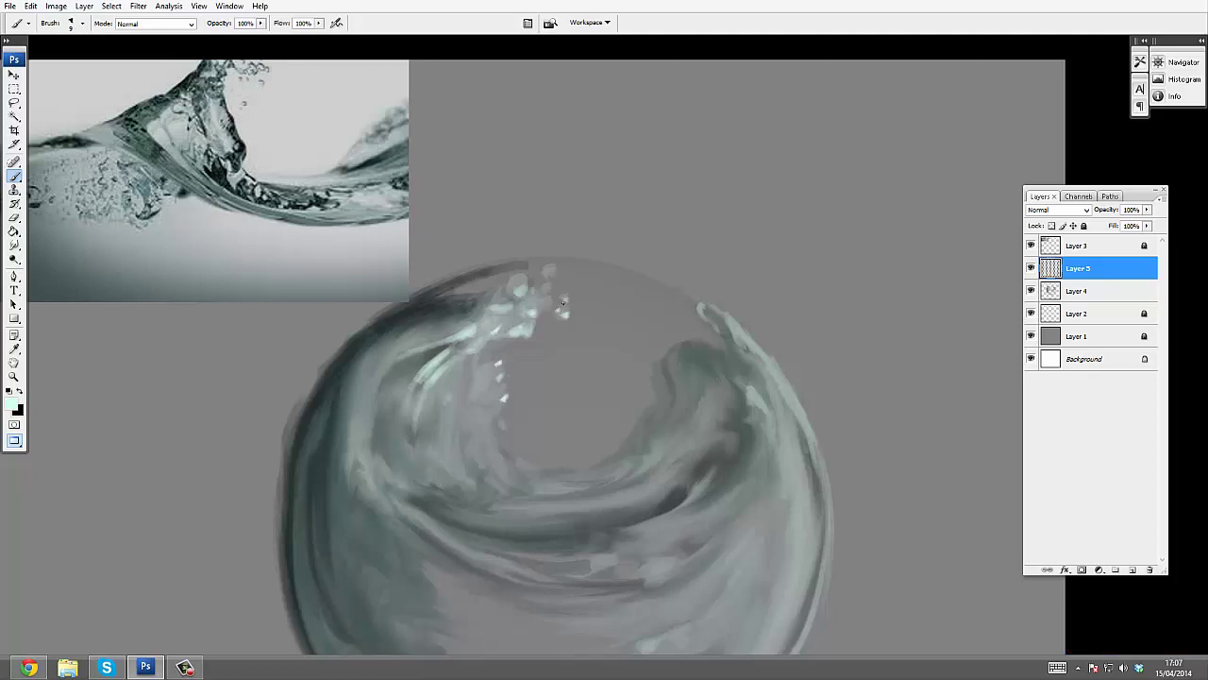
Sample a light grey-green from the splash and trace a thin contour along the opening's inner rim, adding strokes at 40% opacity
key("z")
left_click(627, 238, "alt")
left_click(629, 236, "alt")
left_click(611, 280)
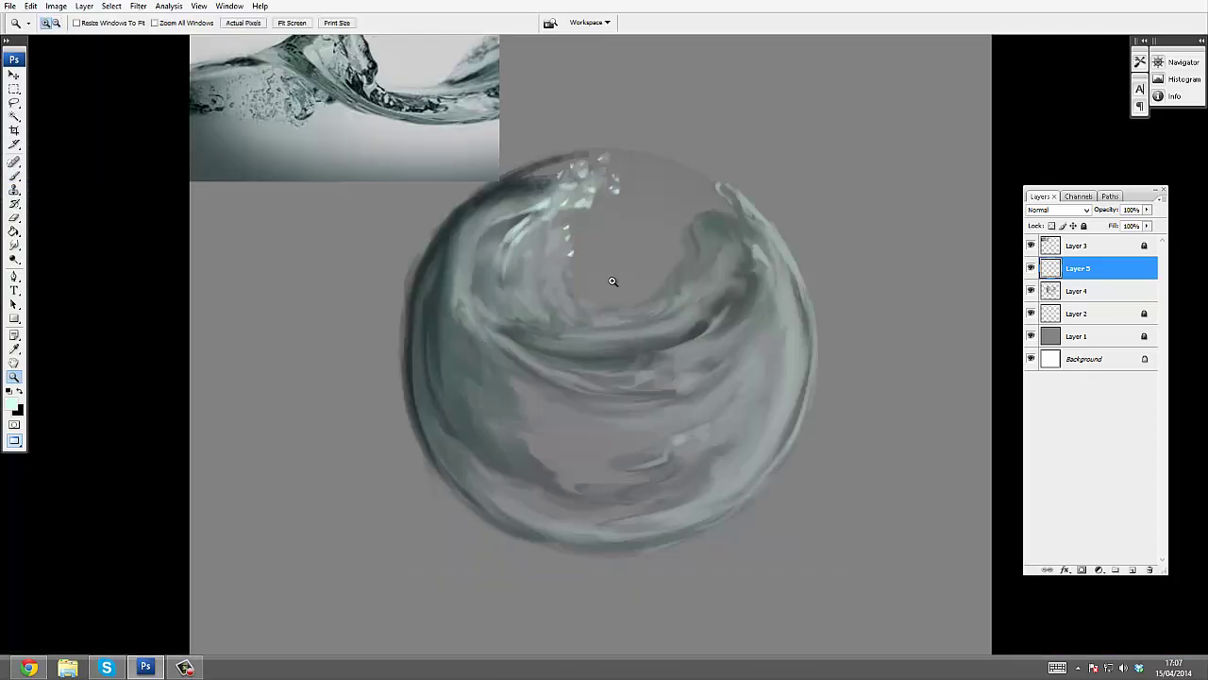
left_click_drag(566, 253, 553, 313)
left_click(555, 316)
key("b")
left_click(533, 384, "alt")
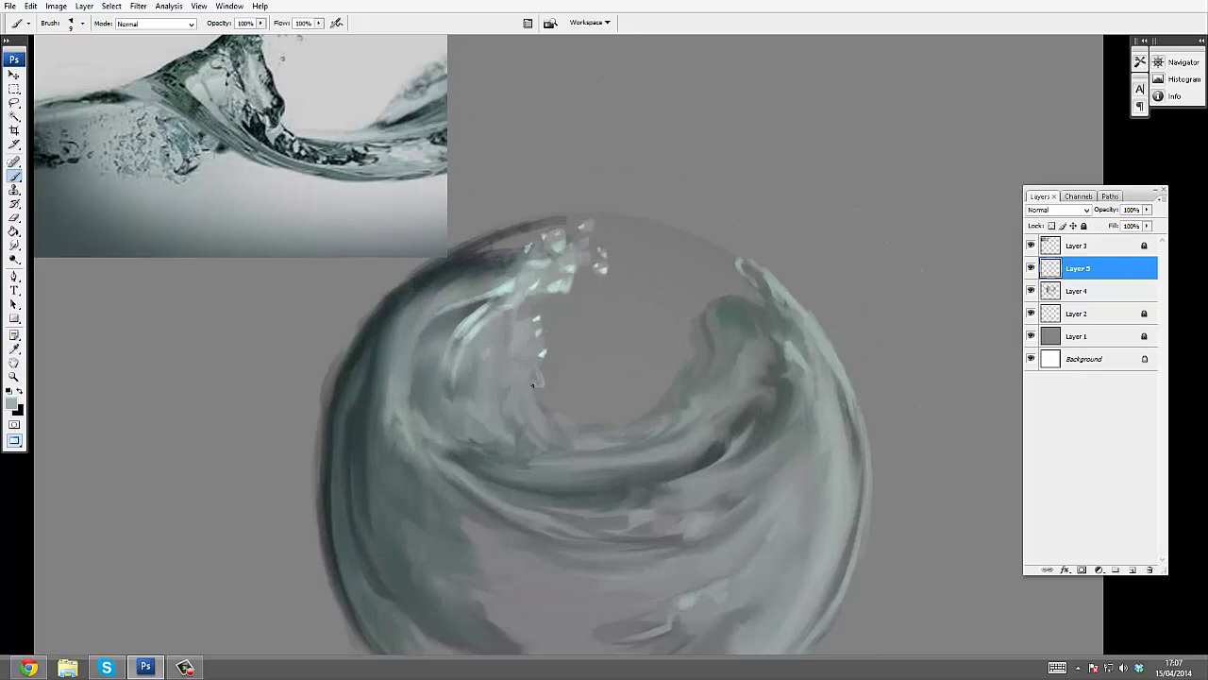
mouse_move(550, 406)
left_mouse_down()
mouse_move(611, 426)
mouse_move(647, 415)
mouse_move(631, 418)
mouse_move(658, 403)
mouse_move(693, 340)
mouse_move(670, 400)
mouse_move(726, 346)
mouse_move(650, 419)
left_mouse_up()
key("4")
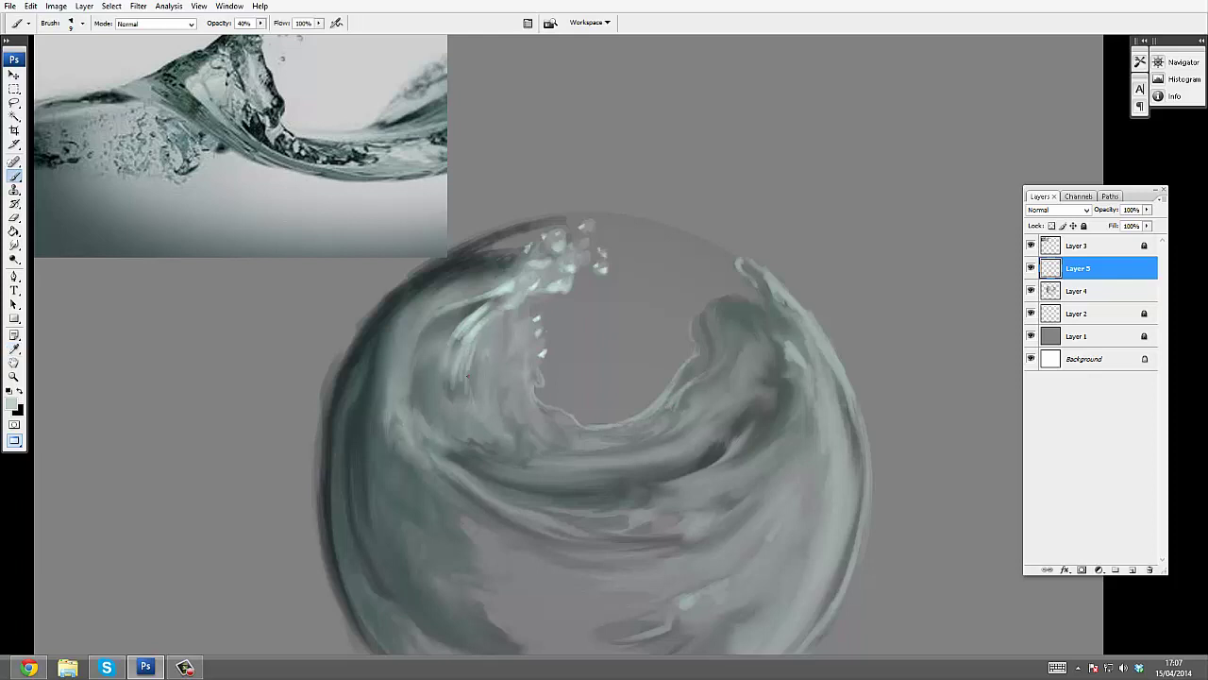
mouse_move(649, 431)
left_mouse_down()
mouse_move(578, 447)
mouse_move(525, 421)
mouse_move(662, 424)
left_mouse_up()
mouse_move(706, 396)
left_mouse_down()
mouse_move(660, 422)
mouse_move(728, 380)
left_mouse_up()
Outline the right crest with a light tone and dab small ringed droplets beside the left curl's inner edge
left_click(744, 248, "alt")
mouse_move(693, 317)
left_mouse_down()
mouse_move(717, 296)
mouse_move(684, 213)
mouse_move(689, 283)
left_mouse_up()
left_click(668, 215, "ctrl")
left_click_drag(528, 334, 523, 326)
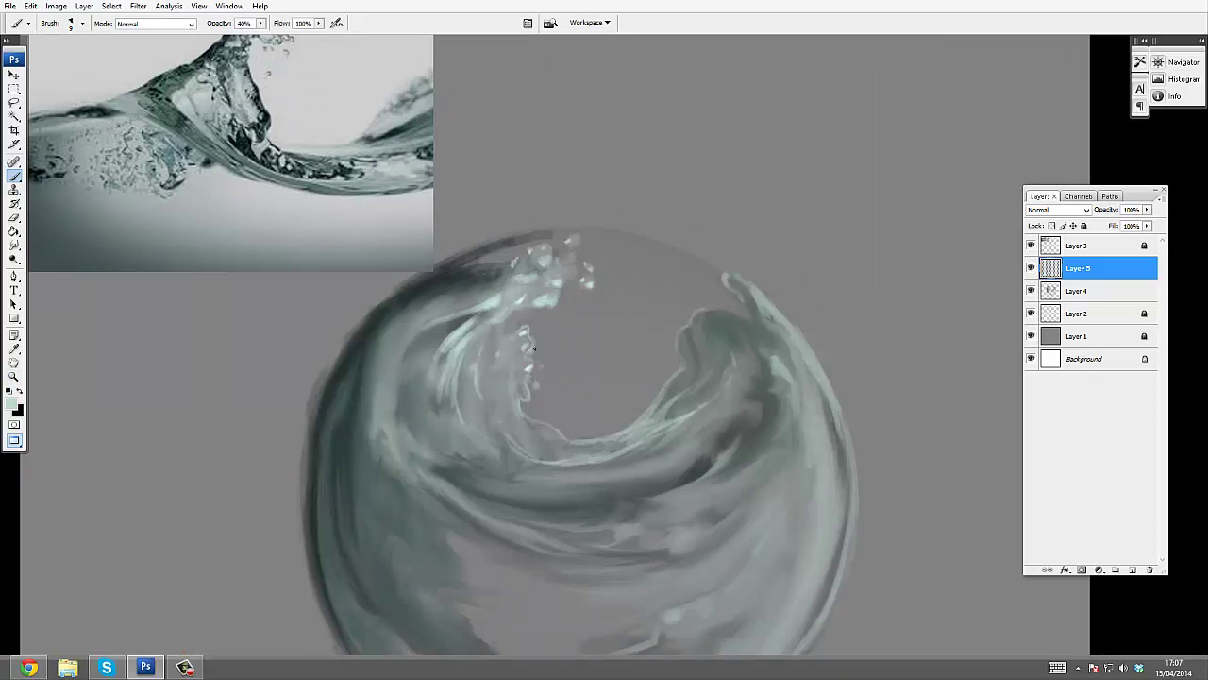
left_click_drag(529, 324, 562, 338)
left_click(570, 354)
Sample a light grey from the sphere, hide the reference photo layer and add droplets on the dark part of the left crest
left_click(627, 252, "alt")
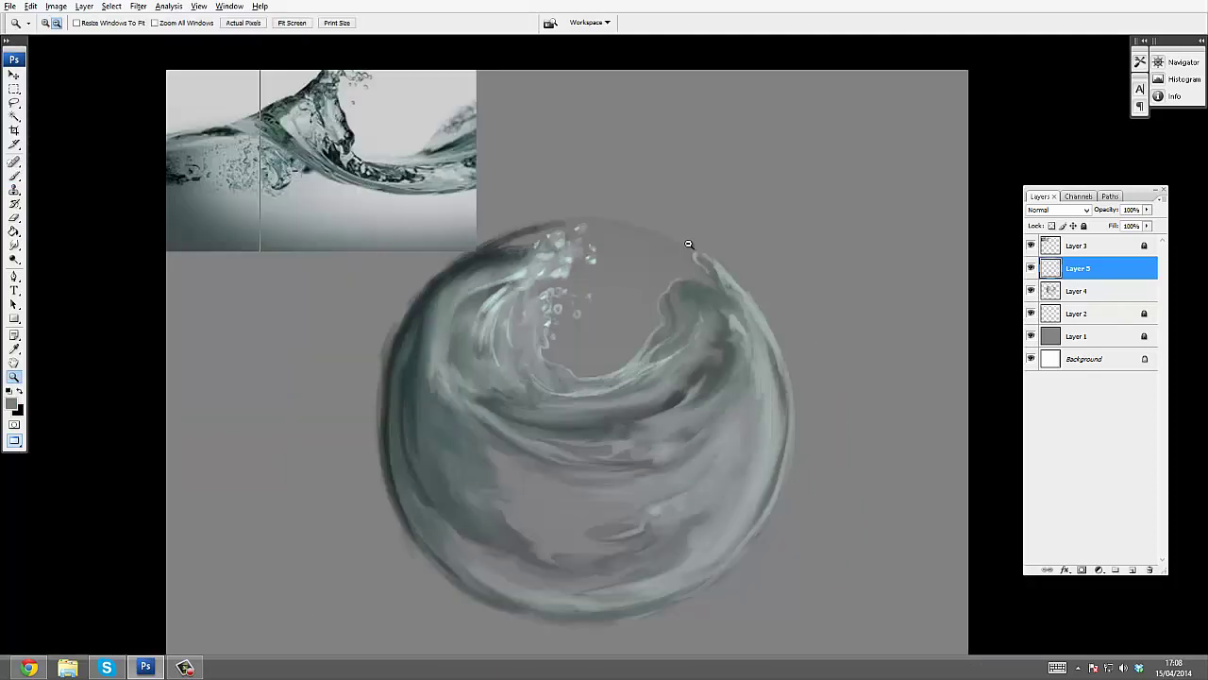
left_click(629, 260, "alt")
left_click(634, 278, "ctrl")
left_click(633, 277, "ctrl")
left_click(668, 409, "alt")
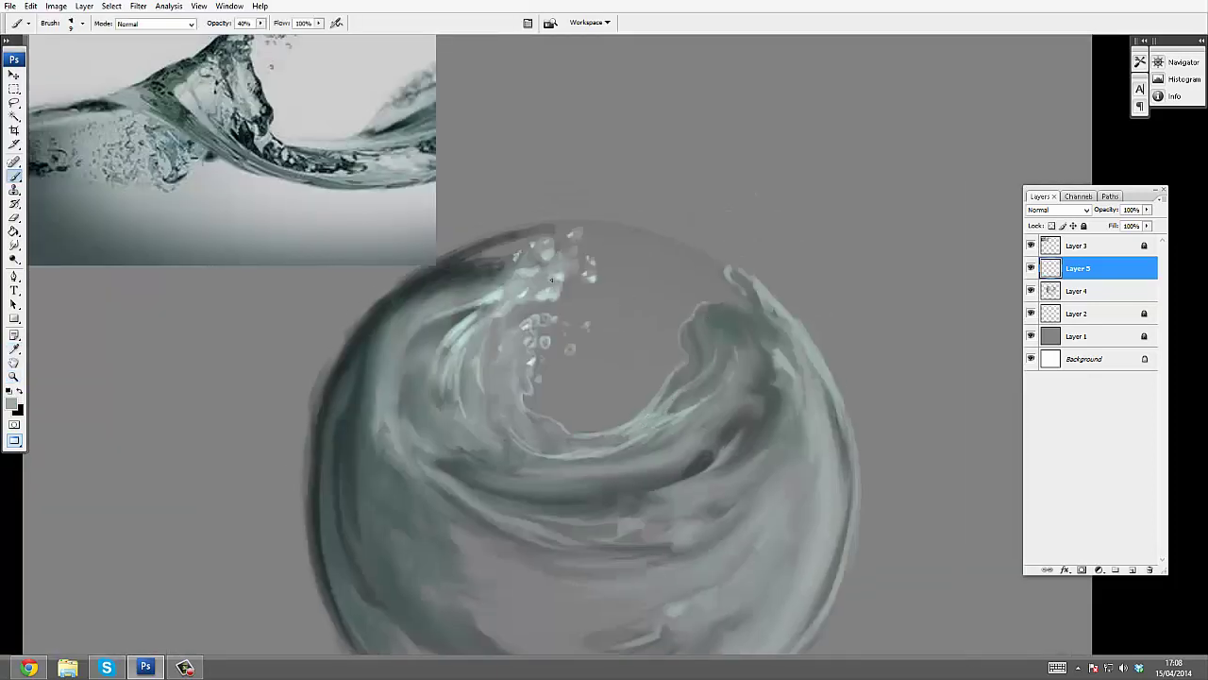
left_click(1031, 245)
left_click_drag(509, 260, 463, 236)
left_click(446, 235)
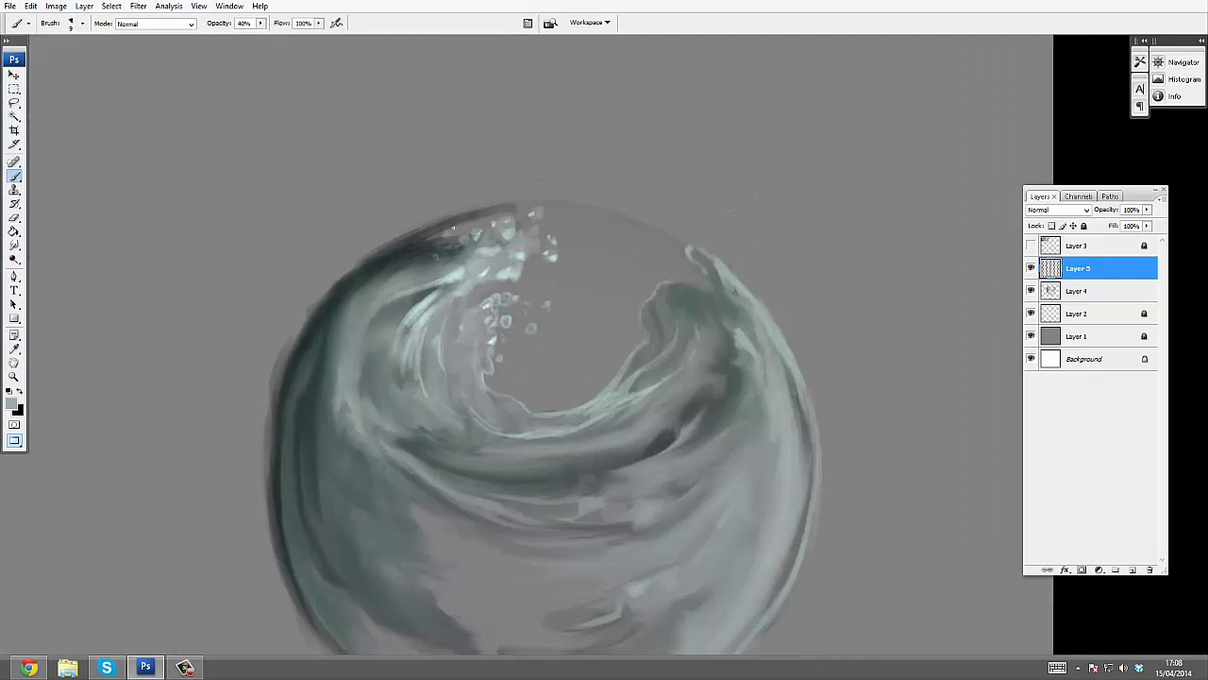
Enlarge the brush and paint light curved streaks down the sphere's left edge
key("]")
mouse_move(368, 254)
left_mouse_down()
mouse_move(307, 316)
mouse_move(288, 397)
left_mouse_up()
left_click_drag(346, 274, 298, 385)
mouse_move(338, 296)
left_mouse_down()
mouse_move(309, 332)
mouse_move(293, 391)
left_mouse_up()
mouse_move(309, 332)
left_mouse_down()
mouse_move(287, 428)
mouse_move(290, 521)
left_mouse_up()
mouse_move(282, 353)
left_mouse_down()
mouse_move(295, 260)
mouse_move(285, 348)
mouse_move(300, 464)
left_mouse_up()
Paint thin light lines along the sphere's upper-left rim and inside the dark band beneath it
key("z")
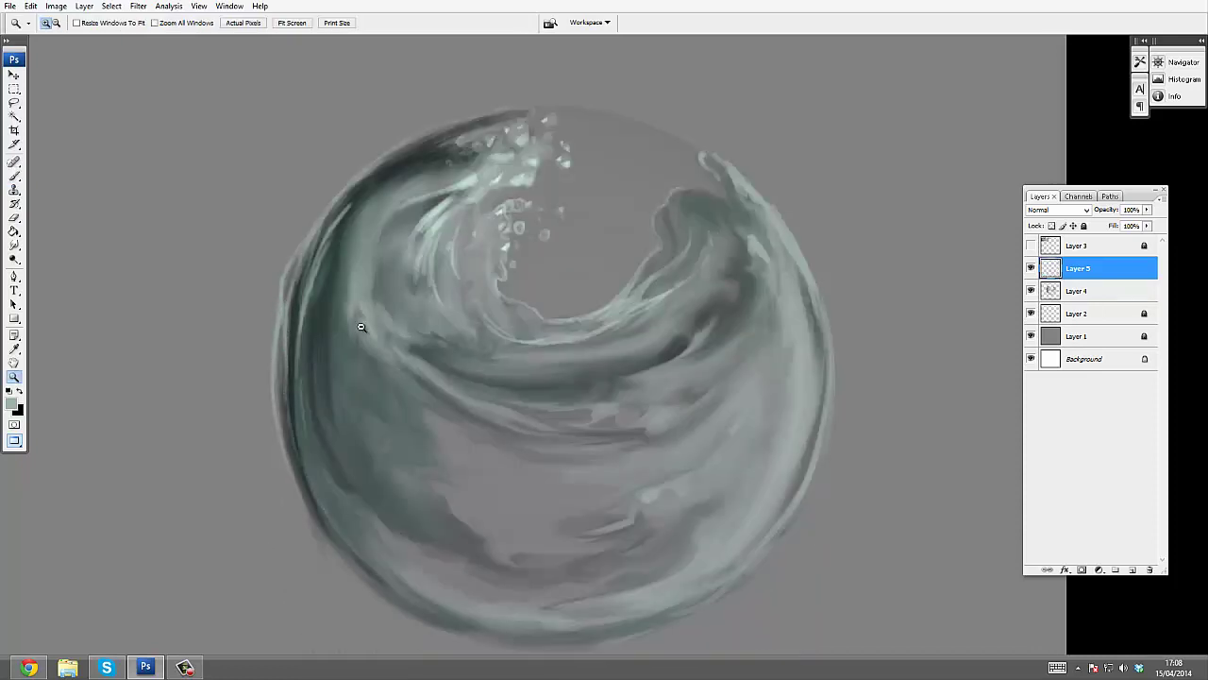
left_click(382, 309, "alt")
left_click(602, 321, "alt")
left_click(601, 325)
left_click(576, 317)
left_click_drag(548, 305, 524, 418)
key("b")
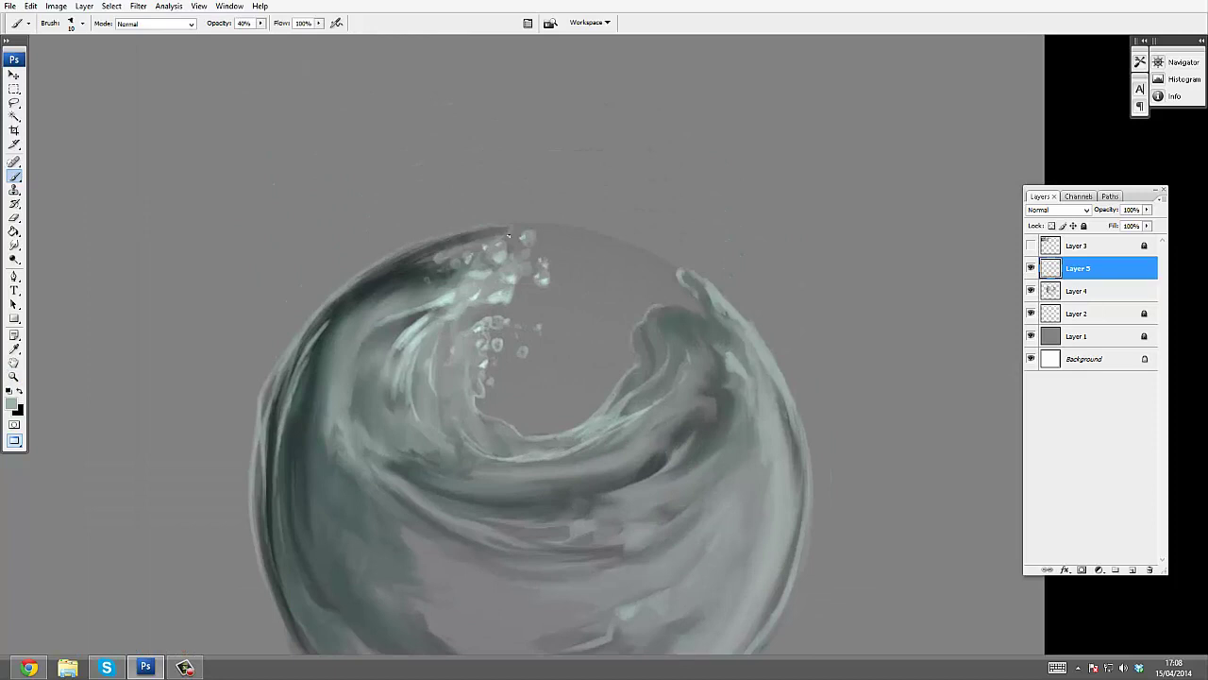
left_click_drag(509, 235, 503, 232)
left_click_drag(369, 296, 411, 261)
Paint light curved streaks around the dark hollow beneath the right crest
key("z")
left_click(557, 231, "alt")
left_click(610, 260, "alt")
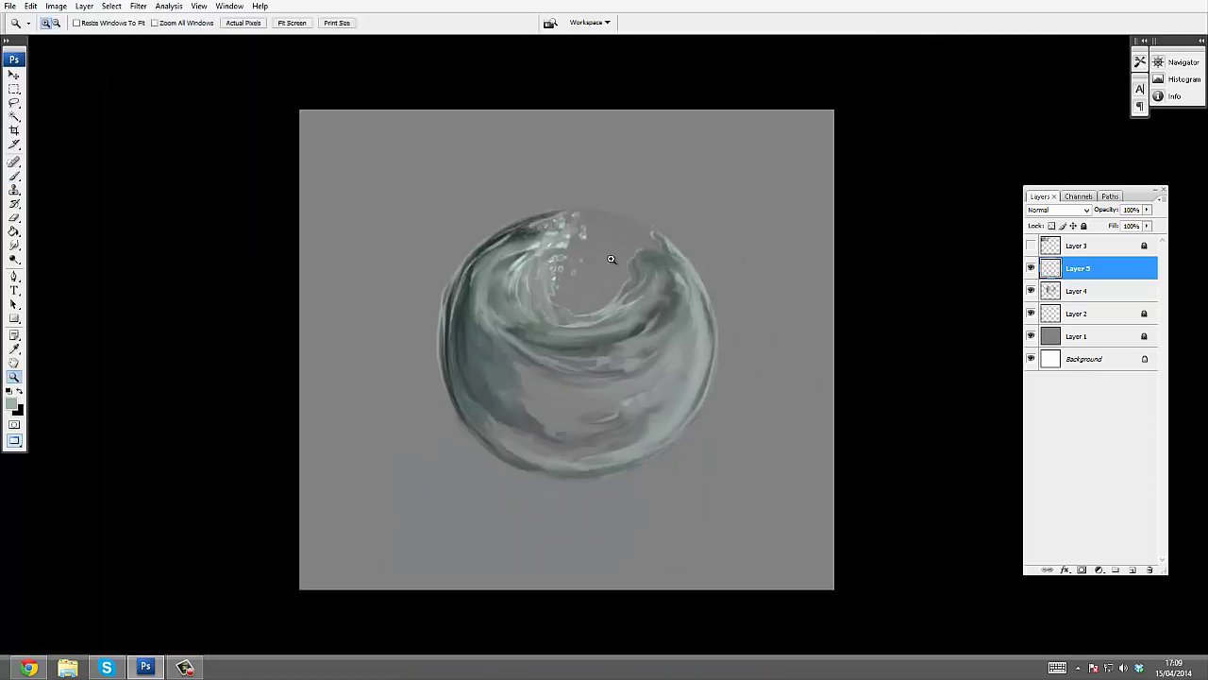
left_click(614, 300)
left_click(629, 302)
key("b")
scroll(661, 283, "down", 1)
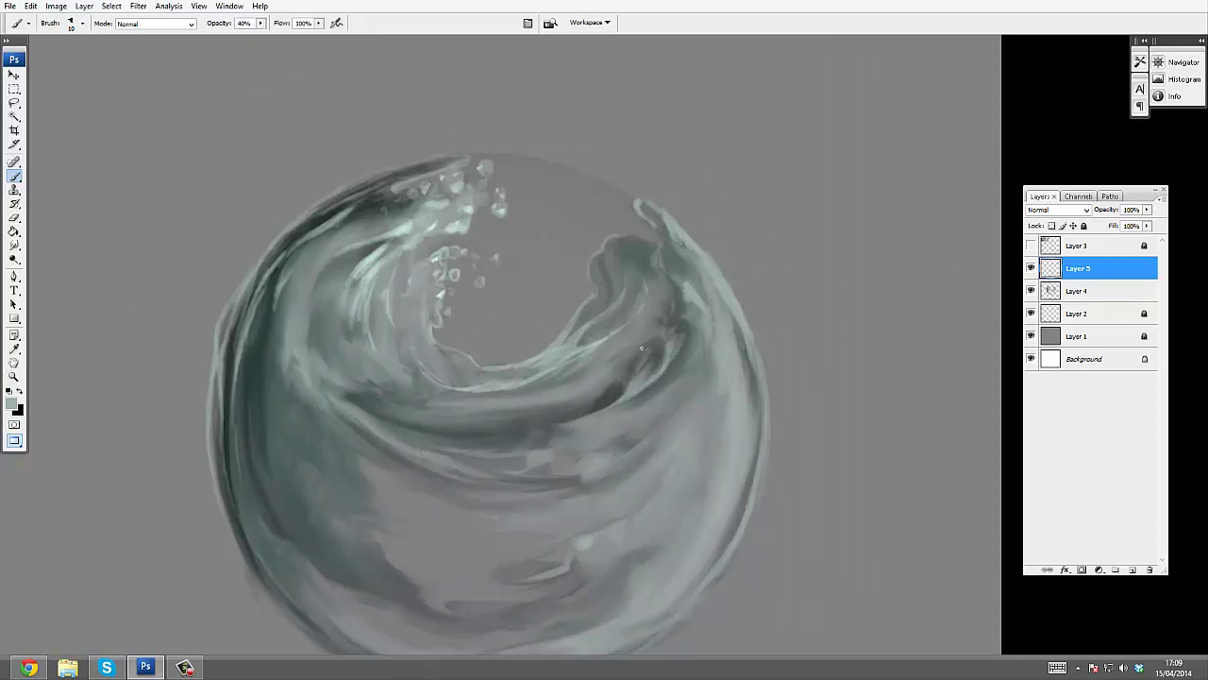
left_click_drag(612, 399, 627, 360)
mouse_move(597, 406)
left_mouse_down()
mouse_move(623, 391)
mouse_move(580, 373)
left_mouse_up()
Choose a near-white foreground colour and save the document as a Photoshop file one folder above SUPERNOVA
left_click(11, 403)
left_click(768, 354)
left_click(1044, 347)
key("ctrl+s")
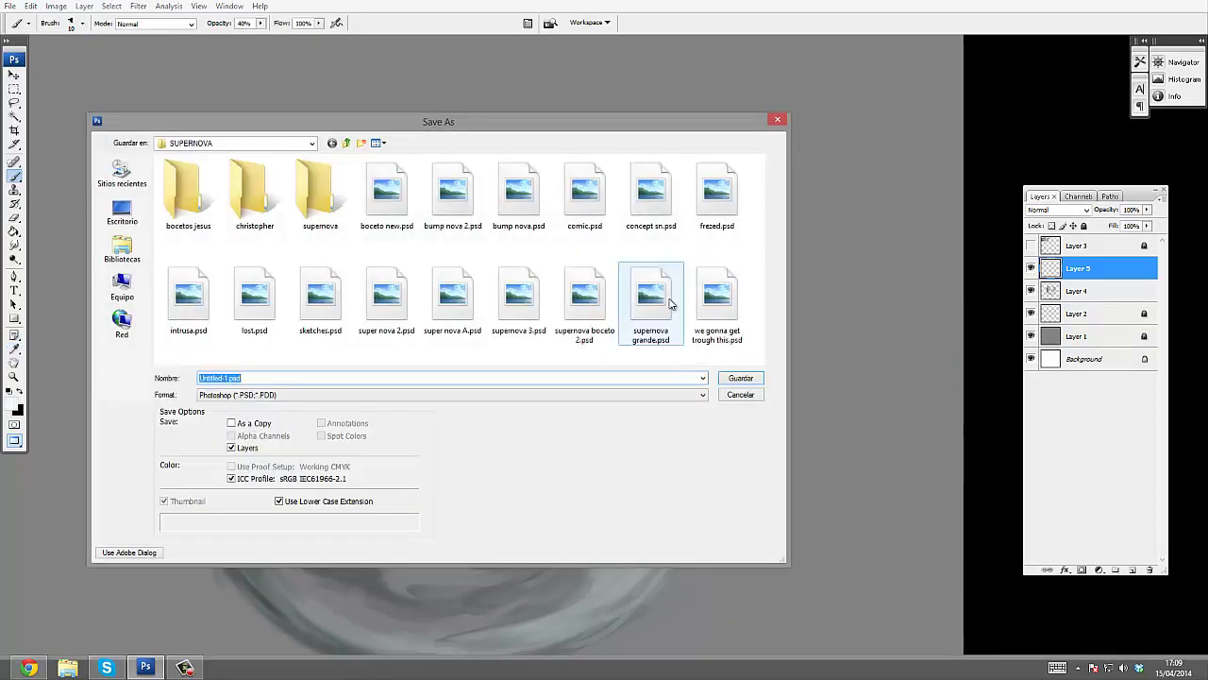
left_click(348, 145)
key("Return")
Add a new layer and paint low-opacity near-white highlights along the sphere's right rim and lower-right side
left_click_drag(650, 297, 631, 247)
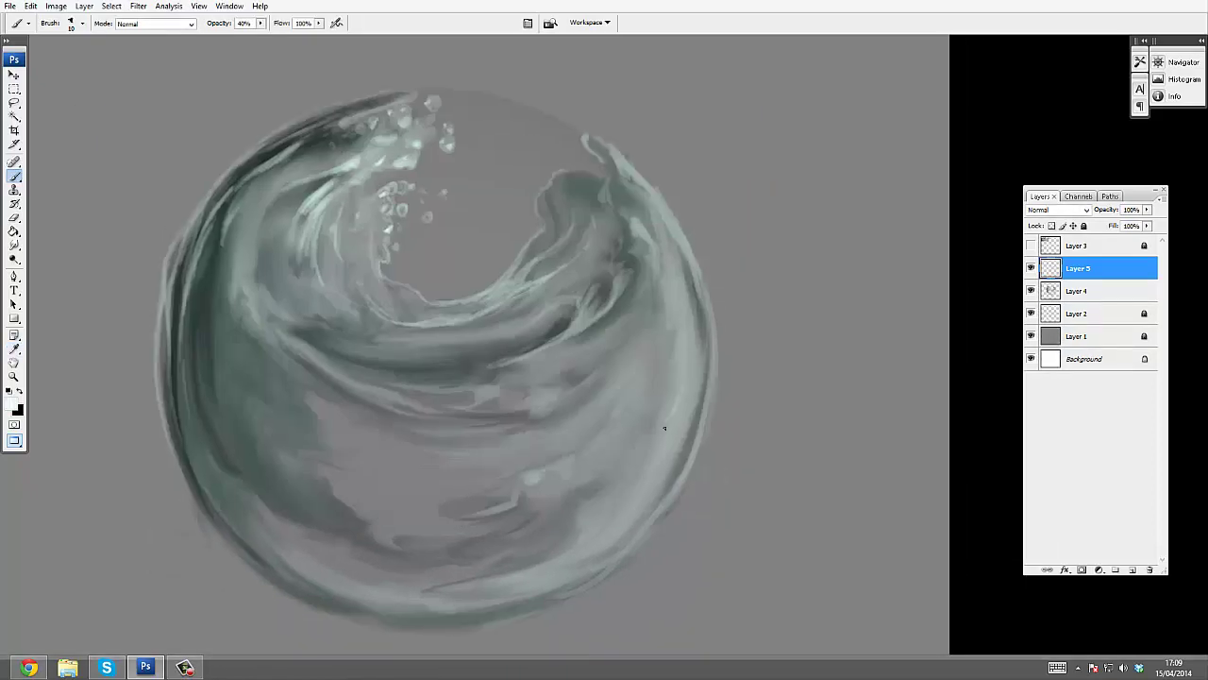
left_click_drag(693, 351, 688, 321)
mouse_move(714, 372)
left_mouse_down()
mouse_move(654, 489)
mouse_move(642, 489)
mouse_move(675, 385)
left_mouse_up()
key("ctrl+alt+shift+n")
key("3")
left_click_drag(639, 458, 622, 487)
mouse_move(630, 455)
left_mouse_down()
mouse_move(604, 492)
mouse_move(659, 426)
left_mouse_up()
mouse_move(645, 429)
left_mouse_down()
mouse_move(673, 391)
mouse_move(634, 396)
left_mouse_up()
mouse_move(668, 333)
left_mouse_down()
mouse_move(654, 376)
mouse_move(599, 419)
left_mouse_up()
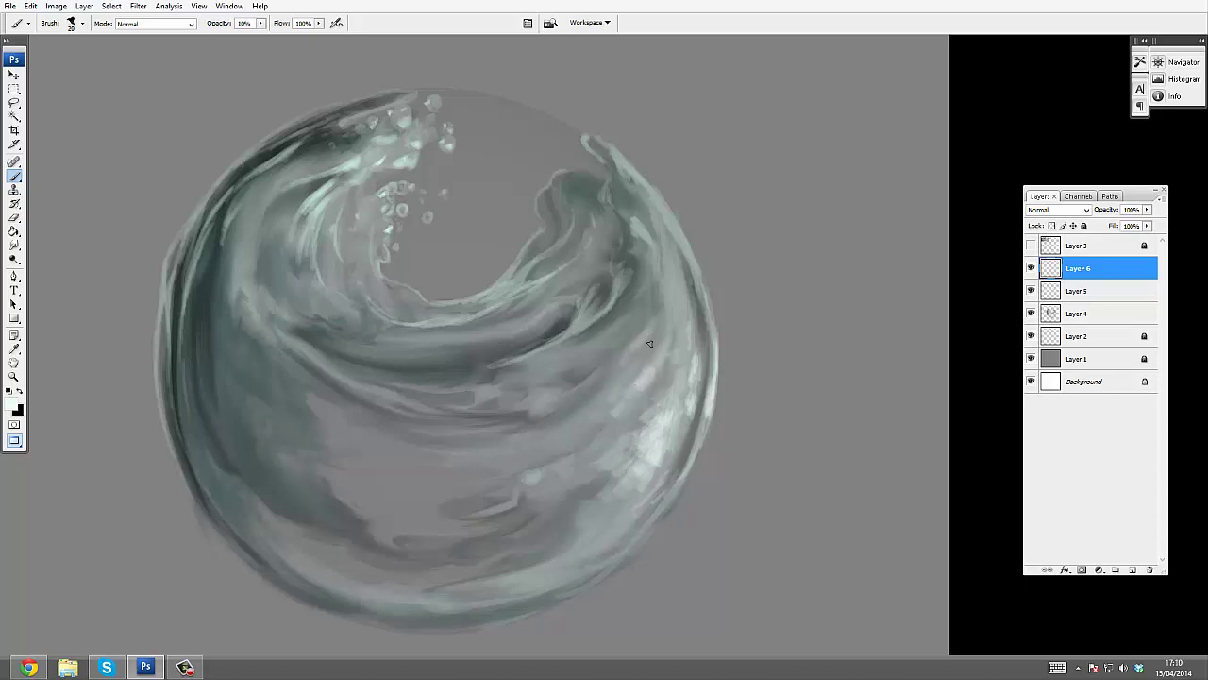
Enlarge the brush and extend the soft white highlight from below the right crest down to the sphere's lower right
mouse_move(654, 332)
left_mouse_down()
mouse_move(635, 358)
mouse_move(649, 369)
mouse_move(618, 406)
left_mouse_up()
key("]")
mouse_move(658, 403)
left_mouse_down()
mouse_move(628, 466)
mouse_move(609, 477)
left_mouse_up()
left_click_drag(665, 454, 639, 513)
left_click_drag(617, 473, 551, 536)
key("e")
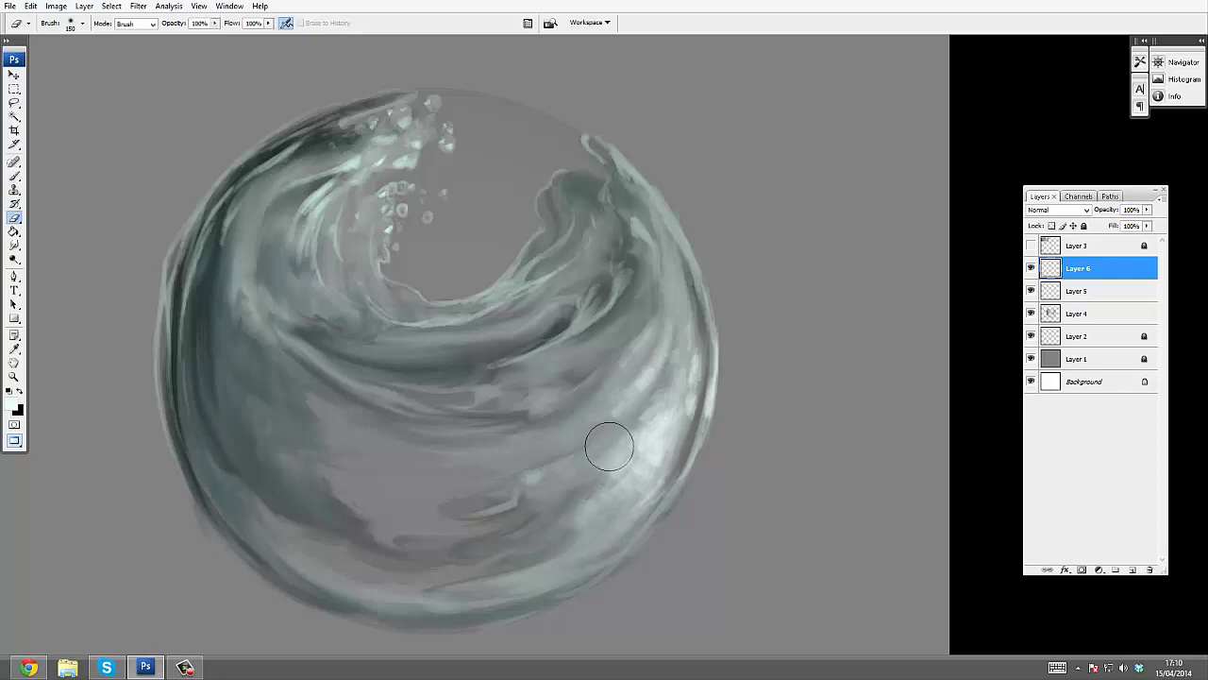
mouse_move(609, 446)
left_mouse_down()
mouse_move(649, 348)
mouse_move(623, 440)
left_mouse_up()
key("ctrl+alt+z")
key("ctrl+alt+z")
Erase softly over the right-side highlight with the hard round 19 px eraser brush enlarged and its airbrush mode turned off
key("4")
left_click_drag(569, 500, 667, 360)
left_click(82, 22)
left_click(64, 184)
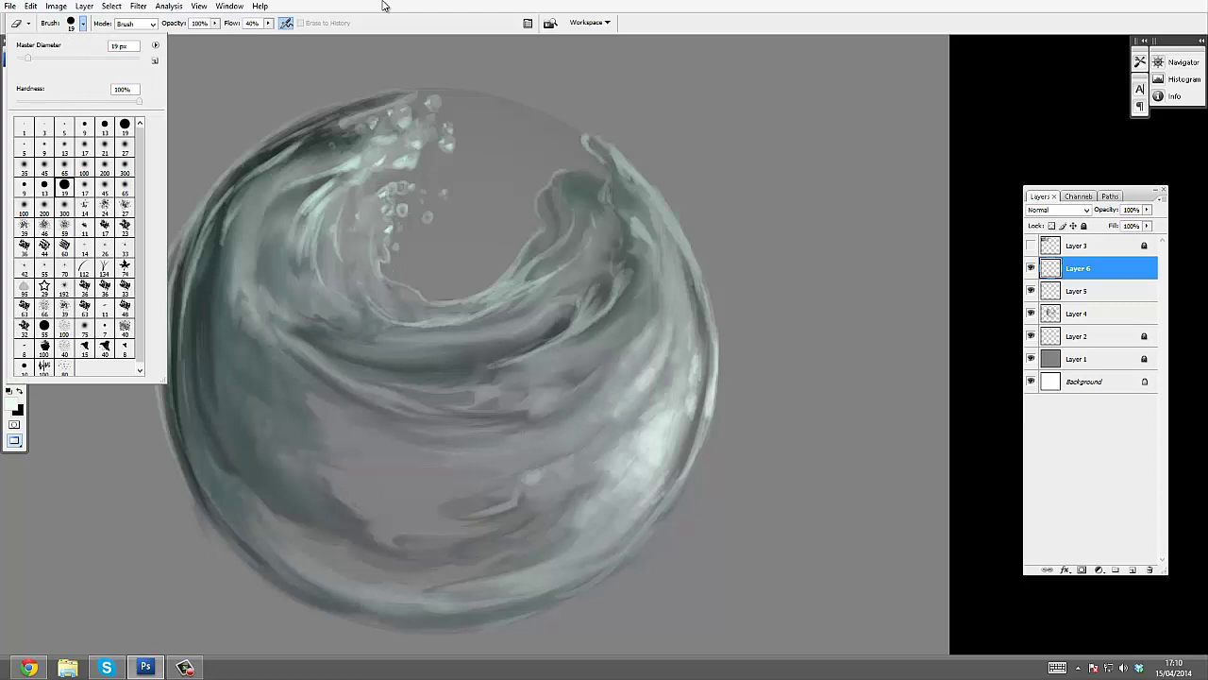
left_click(384, 6)
key("bracketright")
key("bracketright")
key("bracketright")
key("bracketright")
key("bracketright")
key("bracketright")
left_click(287, 23)
mouse_move(637, 377)
left_mouse_down()
mouse_move(605, 488)
mouse_move(660, 400)
mouse_move(618, 481)
mouse_move(627, 472)
mouse_move(662, 362)
mouse_move(627, 321)
mouse_move(558, 300)
left_mouse_up()
Paint a faint light stroke beneath the right crest and partly erase the bright patch on the sphere's lower right
key("b")
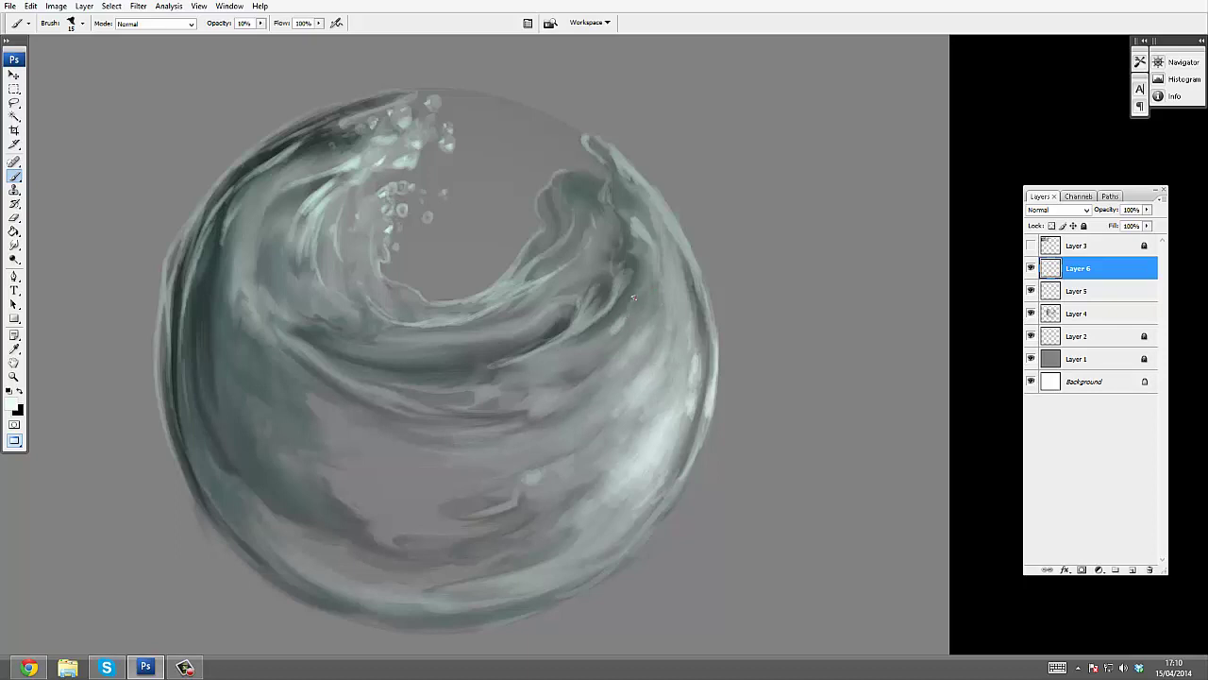
left_click_drag(642, 276, 625, 317)
key("e")
left_click_drag(655, 373, 616, 503)
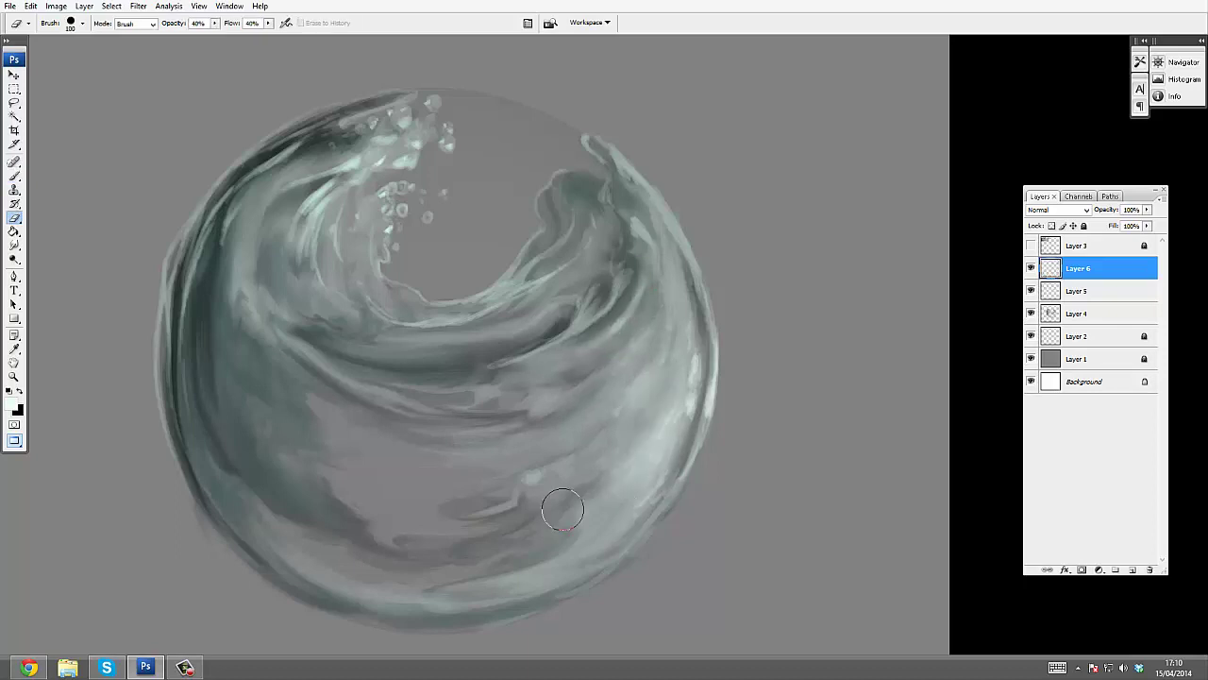
Paint faint near-white strokes at 10% opacity along the sphere's lower-left edge
key("b")
left_click_drag(157, 383, 186, 477)
left_click_drag(240, 557, 269, 575)
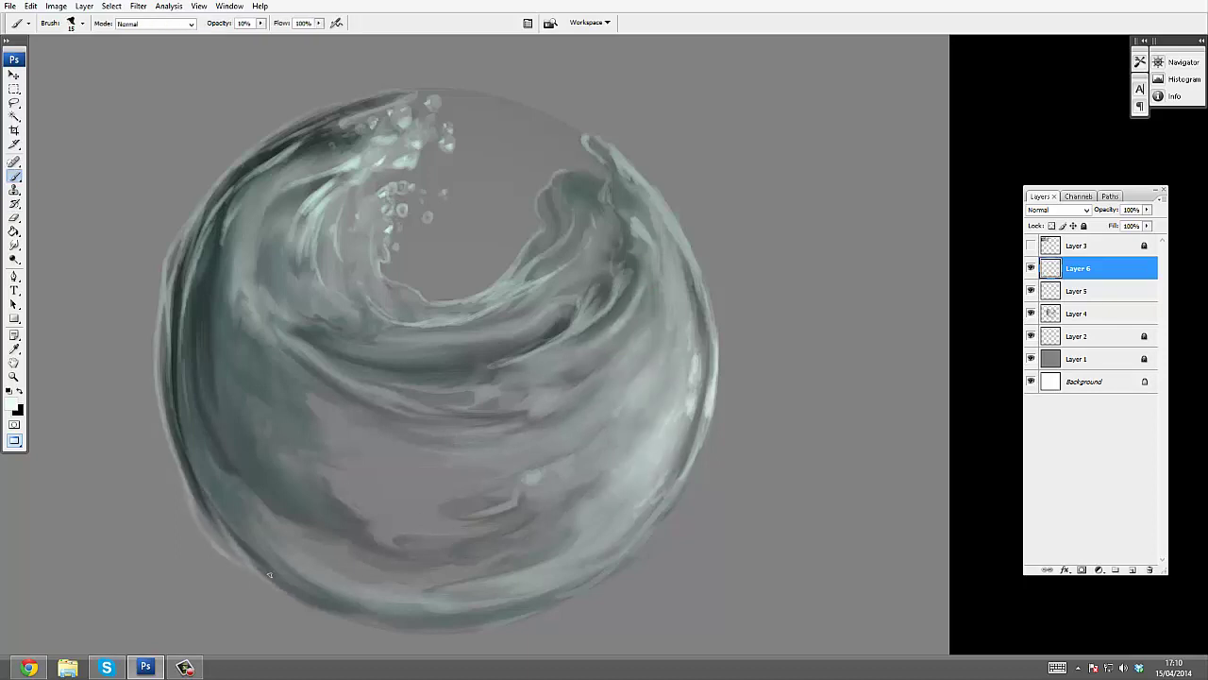
mouse_move(202, 464)
left_mouse_down()
mouse_move(166, 378)
mouse_move(173, 437)
mouse_move(274, 571)
left_mouse_up()
Dab small bright highlights along the right crest and down the sphere's right side, smudging them into soft streaks
mouse_move(469, 323)
left_mouse_down()
mouse_move(450, 297)
mouse_move(419, 313)
left_mouse_up()
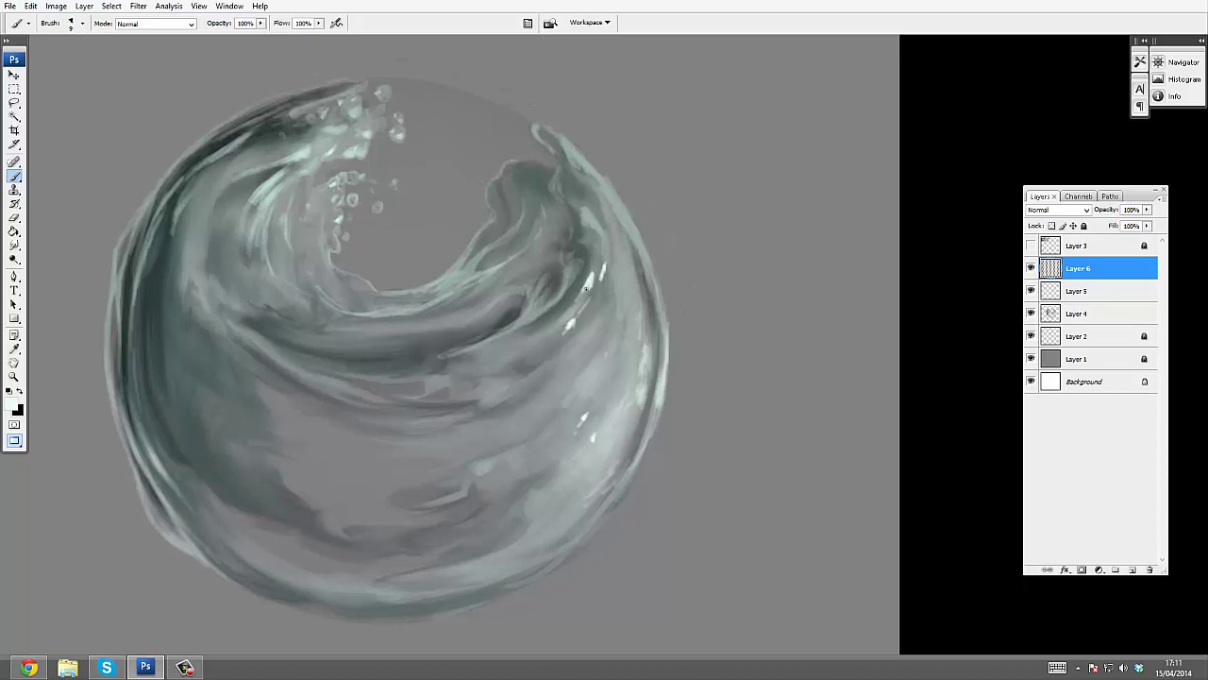
key("t")
key("b")
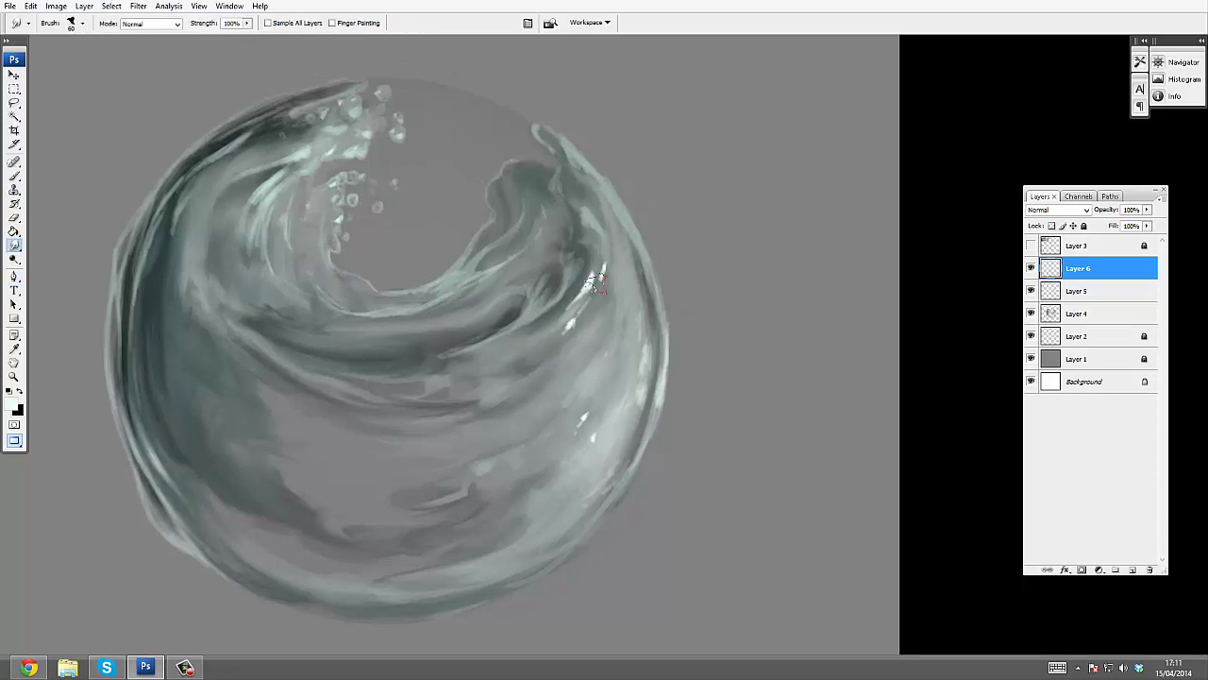
mouse_move(593, 283)
left_mouse_down()
mouse_move(569, 305)
mouse_move(598, 477)
mouse_move(583, 543)
mouse_move(619, 504)
mouse_move(574, 556)
left_mouse_up()
key("r")
key("b")
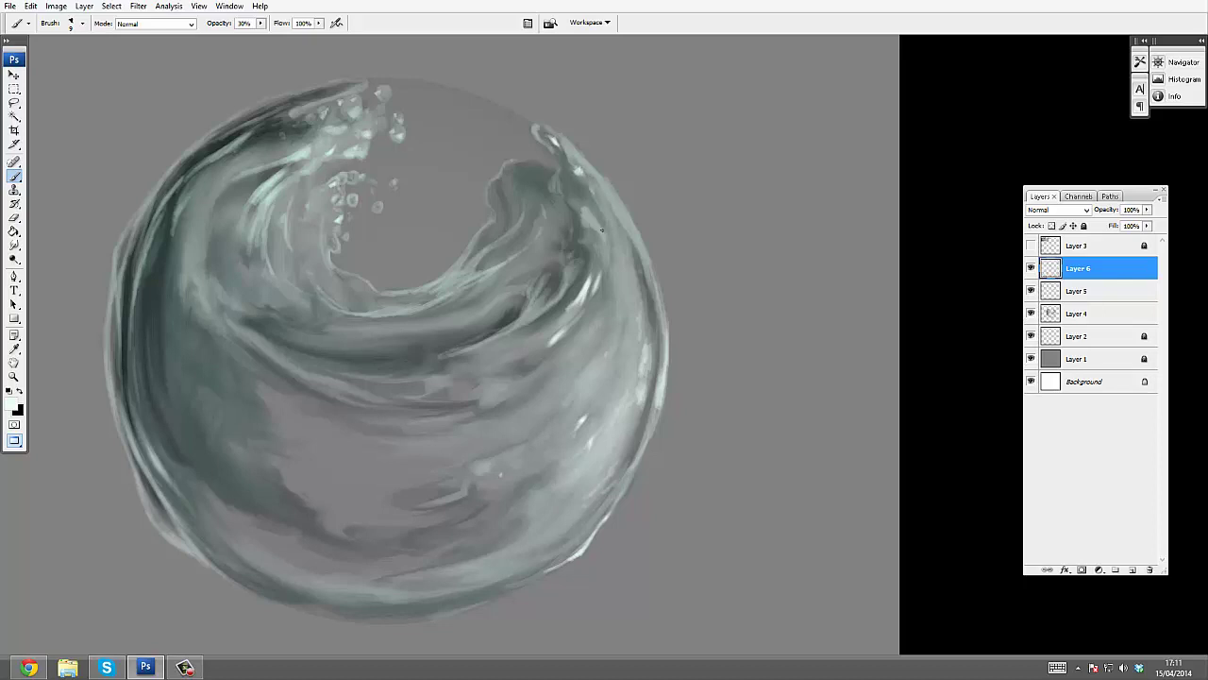
left_click_drag(557, 171, 563, 202)
left_click_drag(575, 227, 597, 256)
On a new layer, sample a tone from the sphere's bottom edge and sketch a thin drip hanging below it
key("z")
left_click(680, 293, "alt")
left_click(684, 306, "alt")
left_click(686, 312)
key("b")
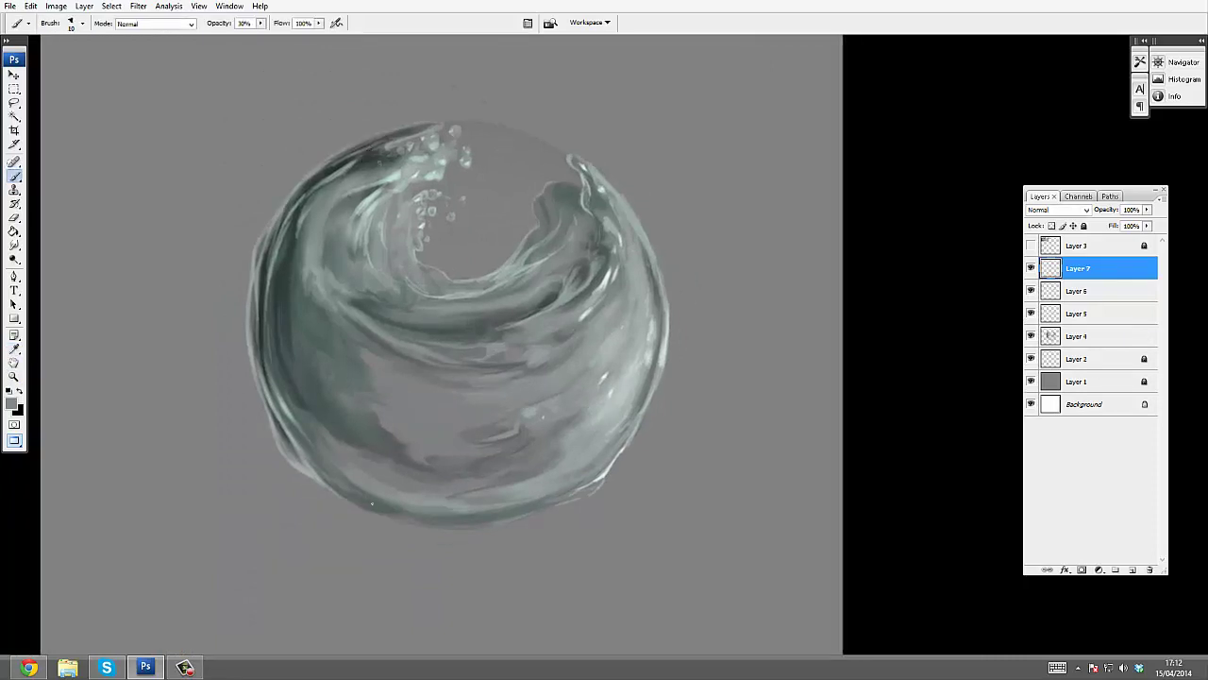
left_click(443, 509, "alt")
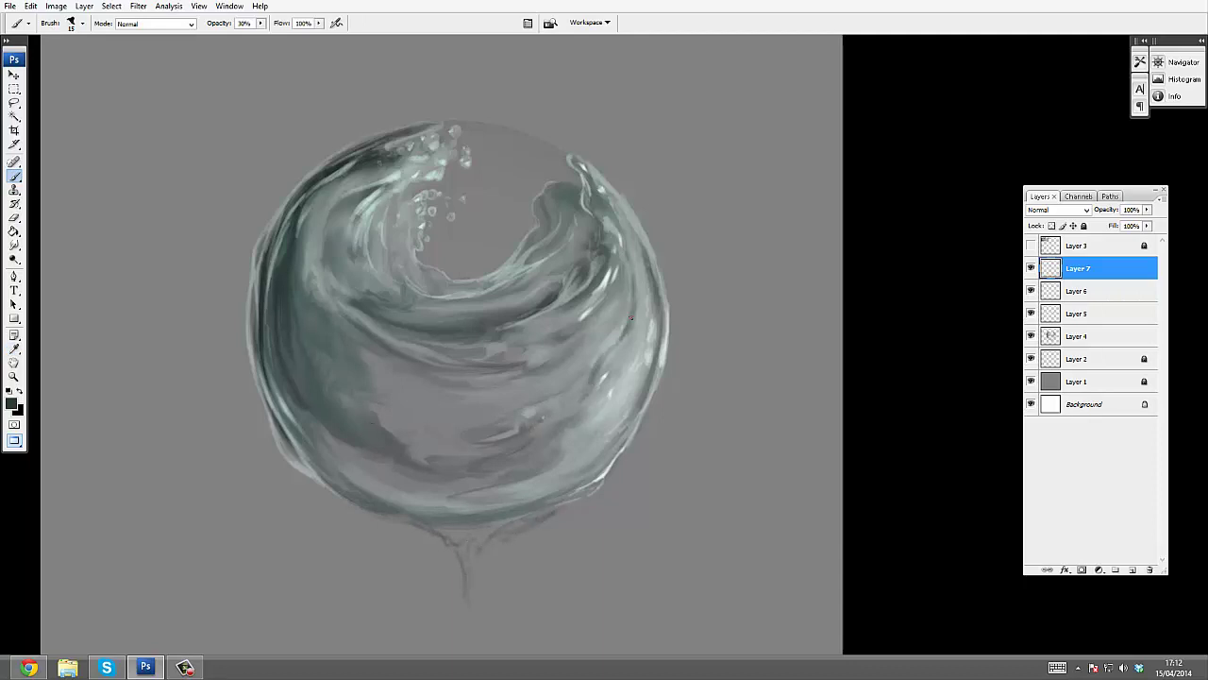
Paint dark curved streaks at 30% opacity across the sphere's right interior beneath the splash rim
left_click_drag(558, 371, 581, 348)
mouse_move(510, 394)
left_mouse_down()
mouse_move(560, 369)
mouse_move(623, 276)
left_mouse_up()
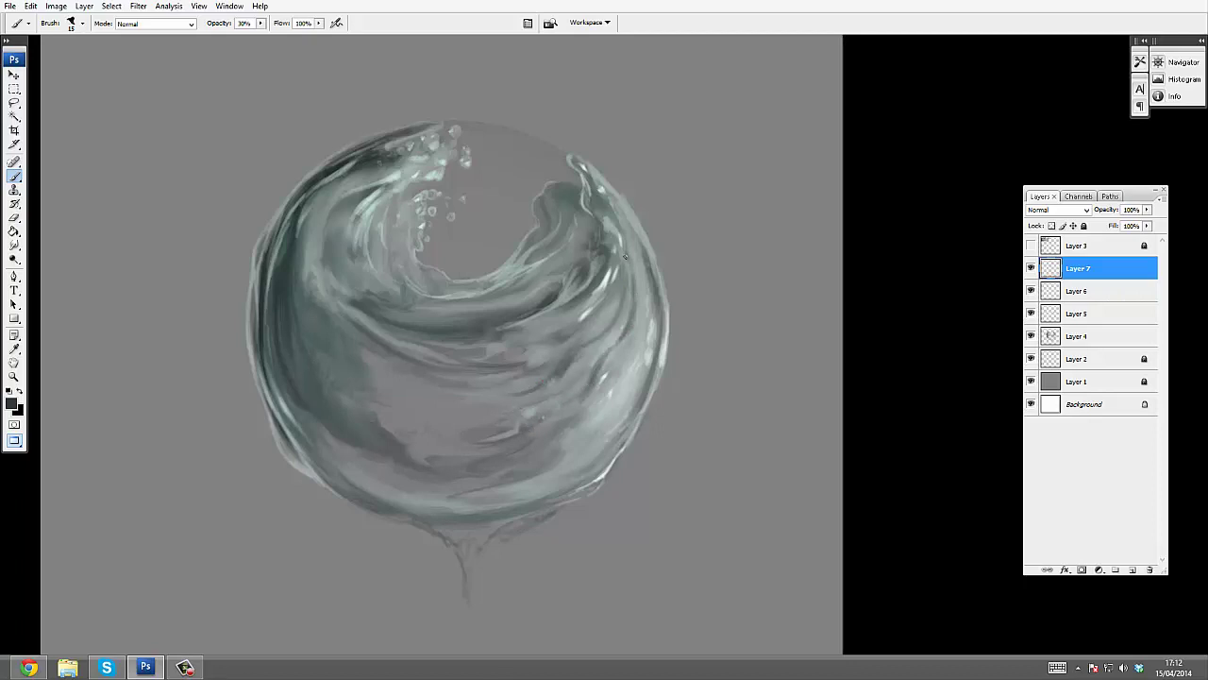
left_click_drag(595, 339, 500, 395)
Thicken the central drip and paint short dark drips along the sphere's lower-left edge
key("z")
left_click(631, 283, "alt")
left_click(619, 376, "alt")
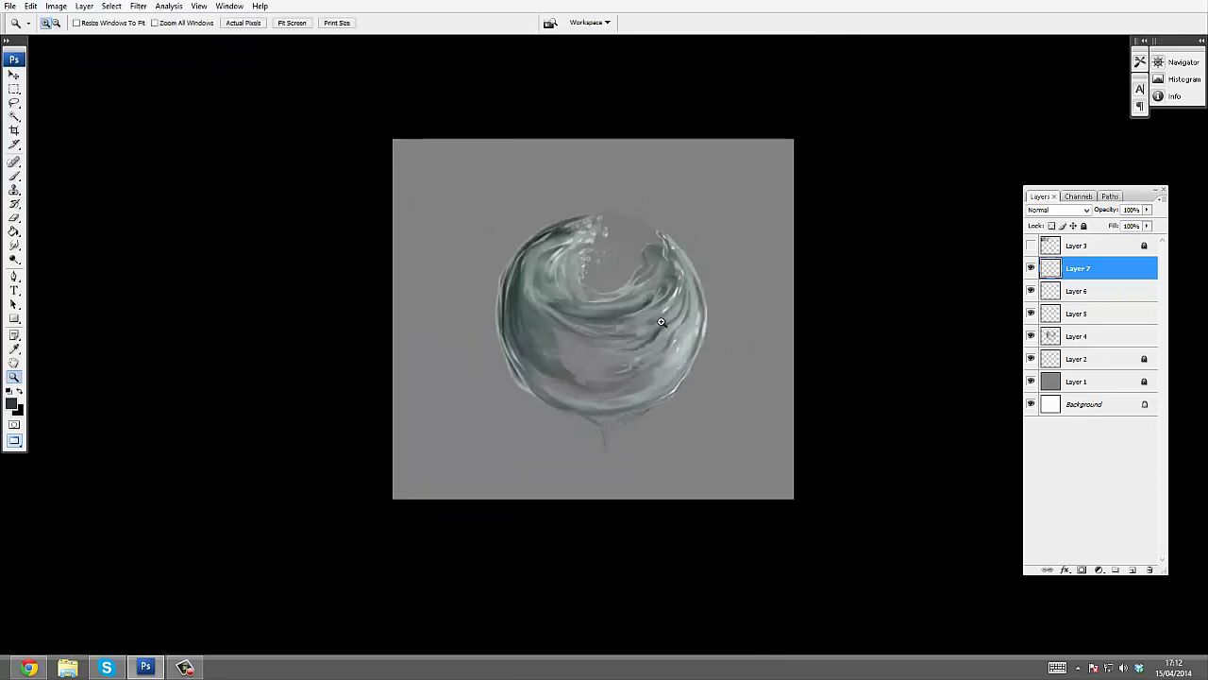
left_click(619, 339)
left_click(634, 366)
key("b")
mouse_move(557, 473)
left_mouse_down()
mouse_move(549, 484)
mouse_move(510, 471)
mouse_move(527, 472)
mouse_move(537, 543)
mouse_move(552, 504)
left_mouse_up()
mouse_move(519, 483)
left_mouse_down()
mouse_move(517, 496)
mouse_move(395, 426)
left_mouse_up()
left_click_drag(440, 457, 449, 480)
left_click_drag(413, 442, 383, 418)
mouse_move(400, 437)
left_mouse_down()
mouse_move(405, 454)
mouse_move(397, 428)
left_mouse_up()
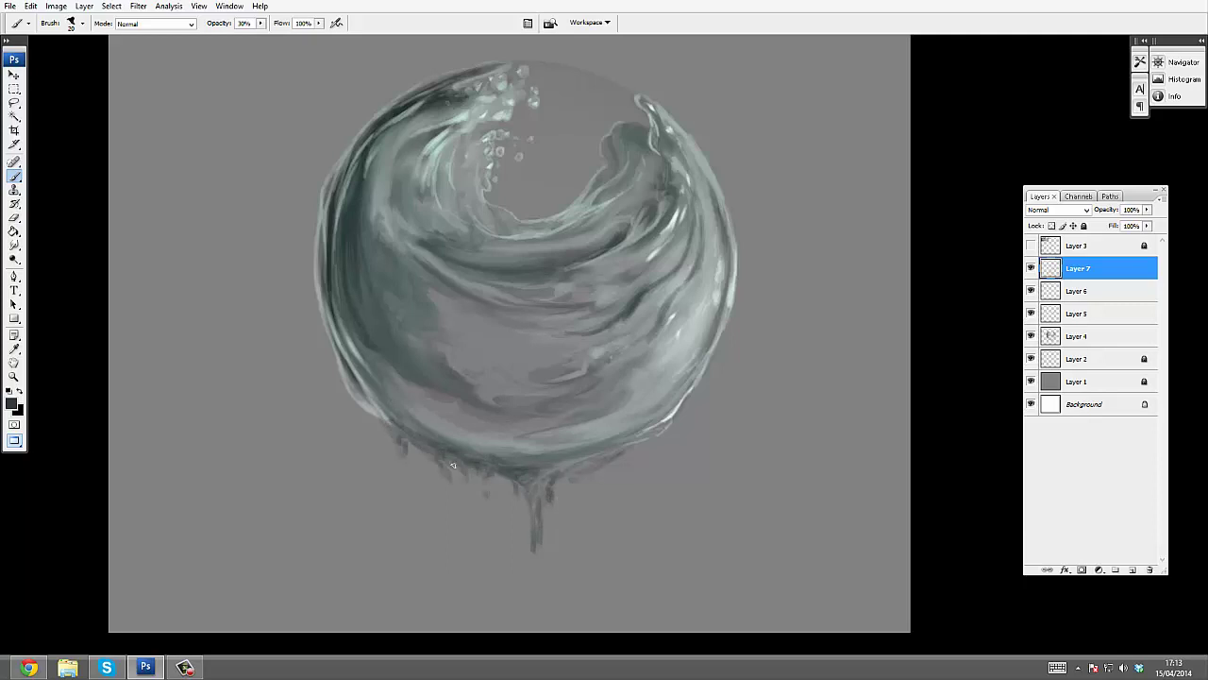
Paint several long, thin dark drips and a few loose droplets below the sphere's bottom centre at 30% opacity
left_click_drag(508, 485, 509, 572)
left_click_drag(490, 470, 504, 541)
left_click_drag(600, 469, 552, 538)
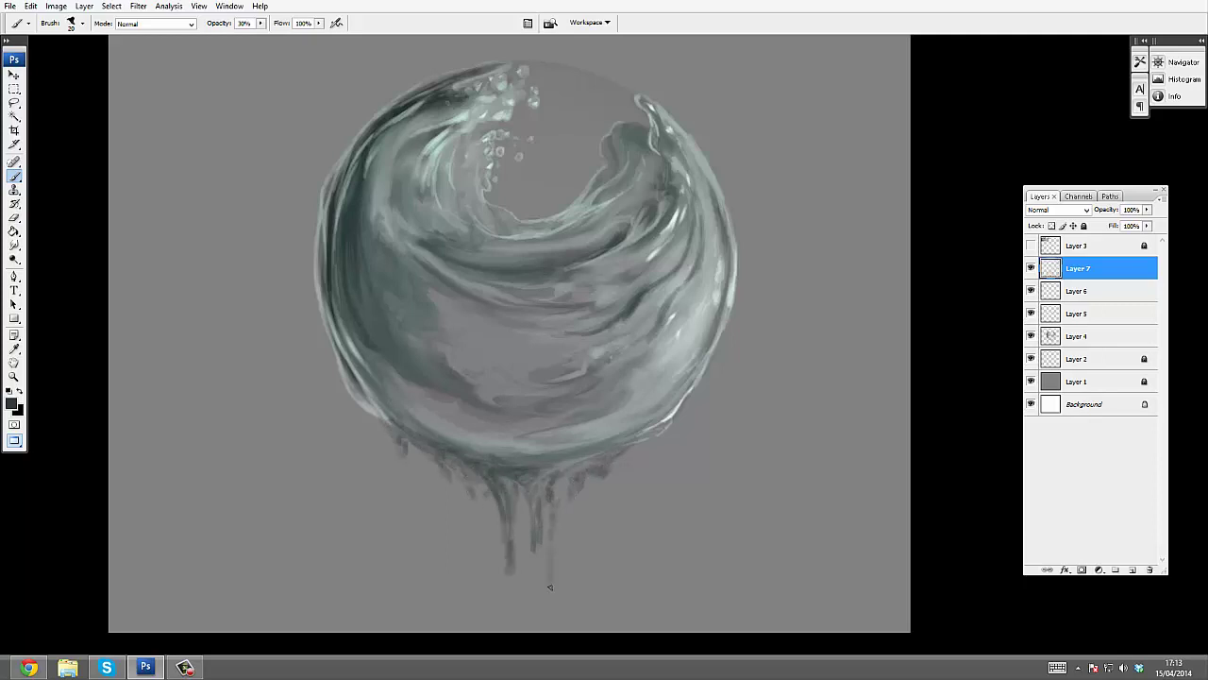
left_click_drag(546, 494, 550, 595)
left_click_drag(567, 548, 570, 489)
left_click(586, 505)
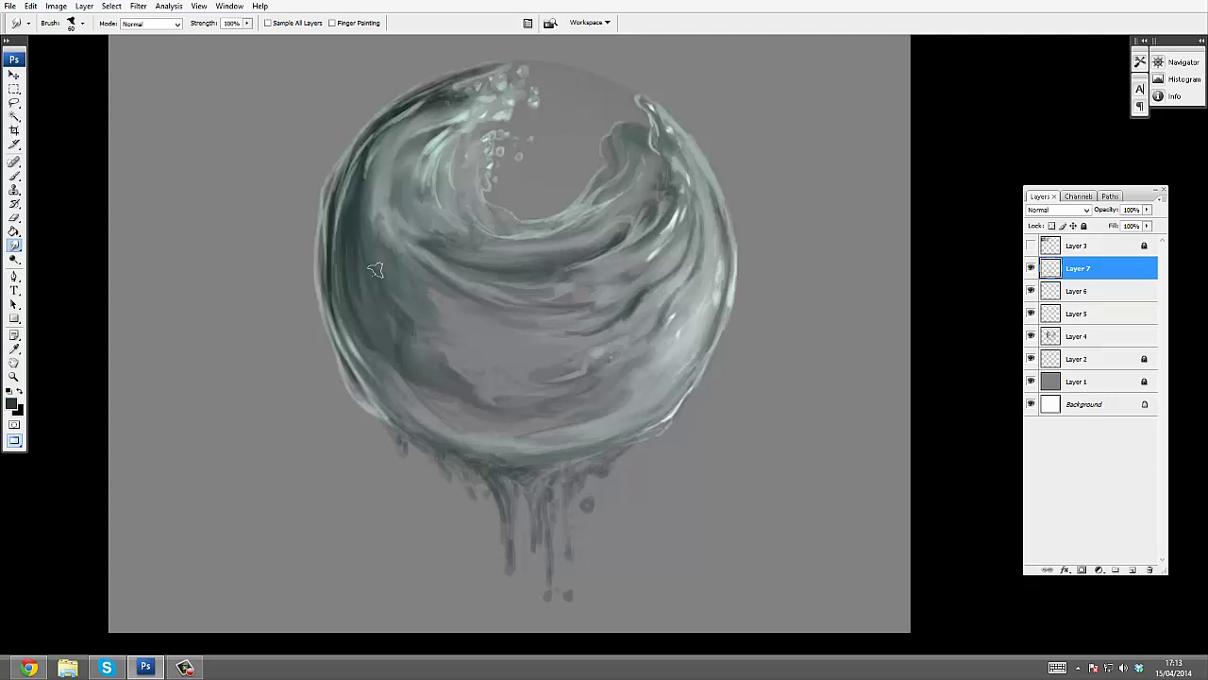
Smudge the sphere's left interior and merge the upper paint layers down into Layer 4
mouse_move(376, 271)
left_mouse_down()
mouse_move(404, 349)
mouse_move(391, 300)
left_mouse_up()
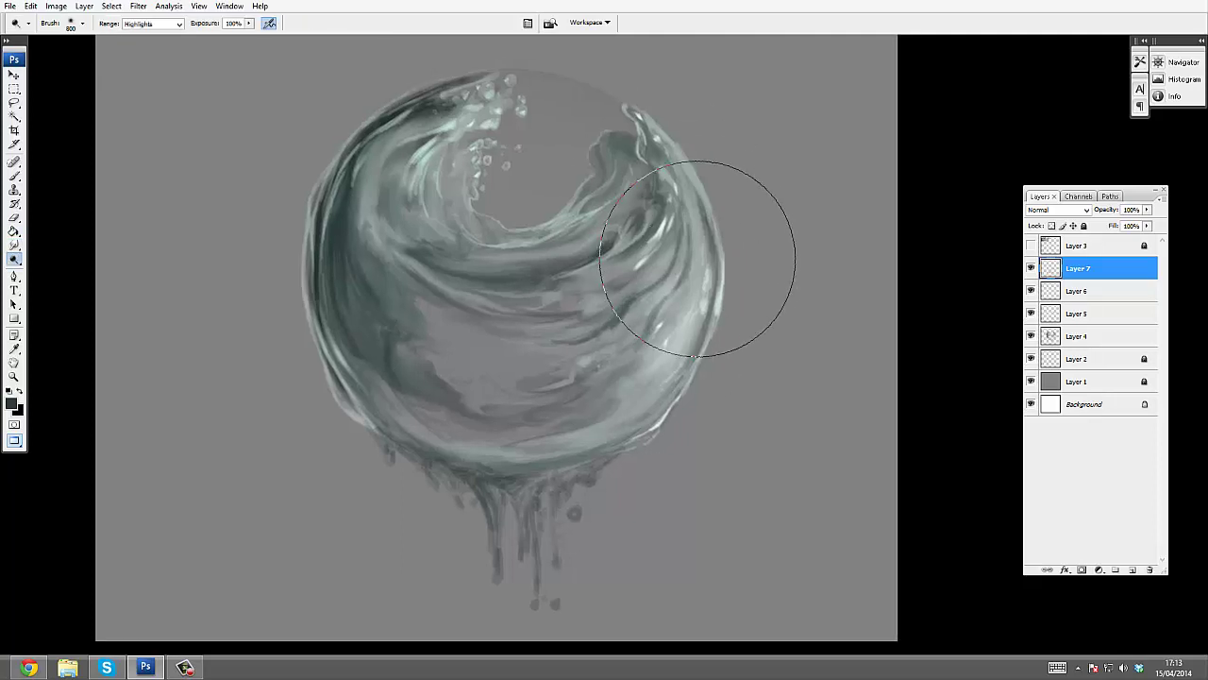
key("ctrl+e")
key("ctrl+e")
key("ctrl+e")
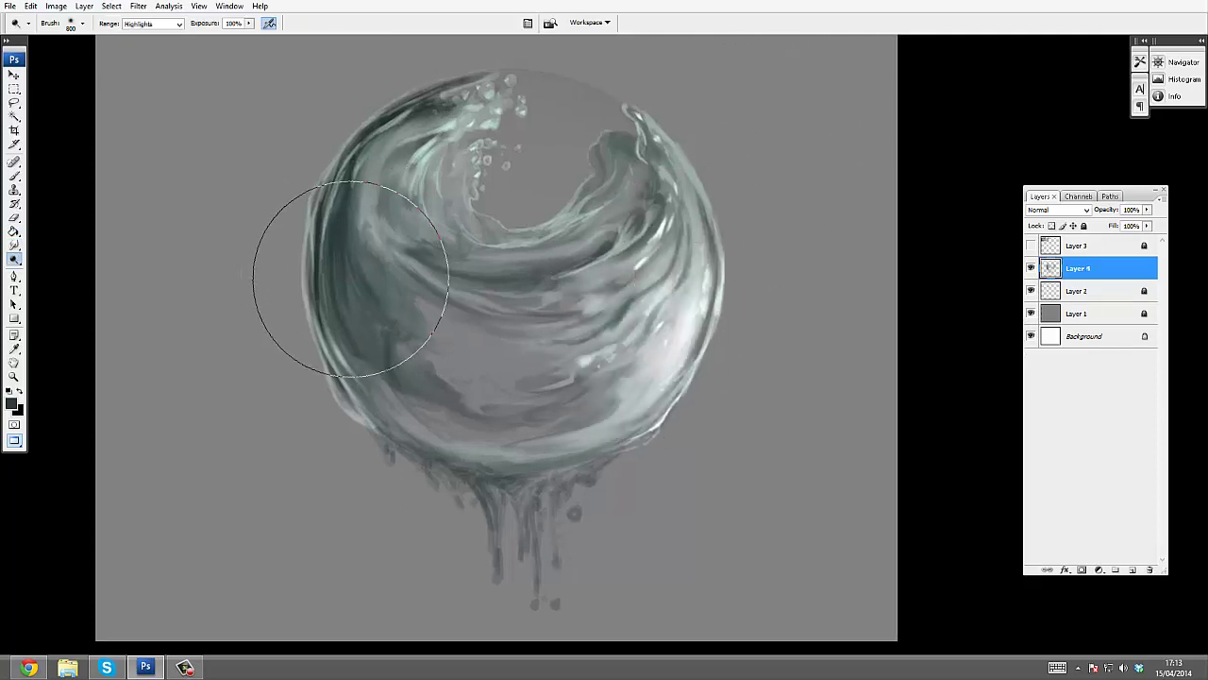
Dodge the highlights along the sphere's upper-left rim with a smaller brush at 100% exposure
key("bracketleft")
key("bracketleft")
key("bracketleft")
key("bracketleft")
key("bracketleft")
key("bracketleft")
key("bracketleft")
key("bracketleft")
key("bracketleft")
mouse_move(332, 251)
left_mouse_down()
mouse_move(391, 109)
mouse_move(359, 151)
mouse_move(331, 281)
mouse_move(365, 144)
left_mouse_up()
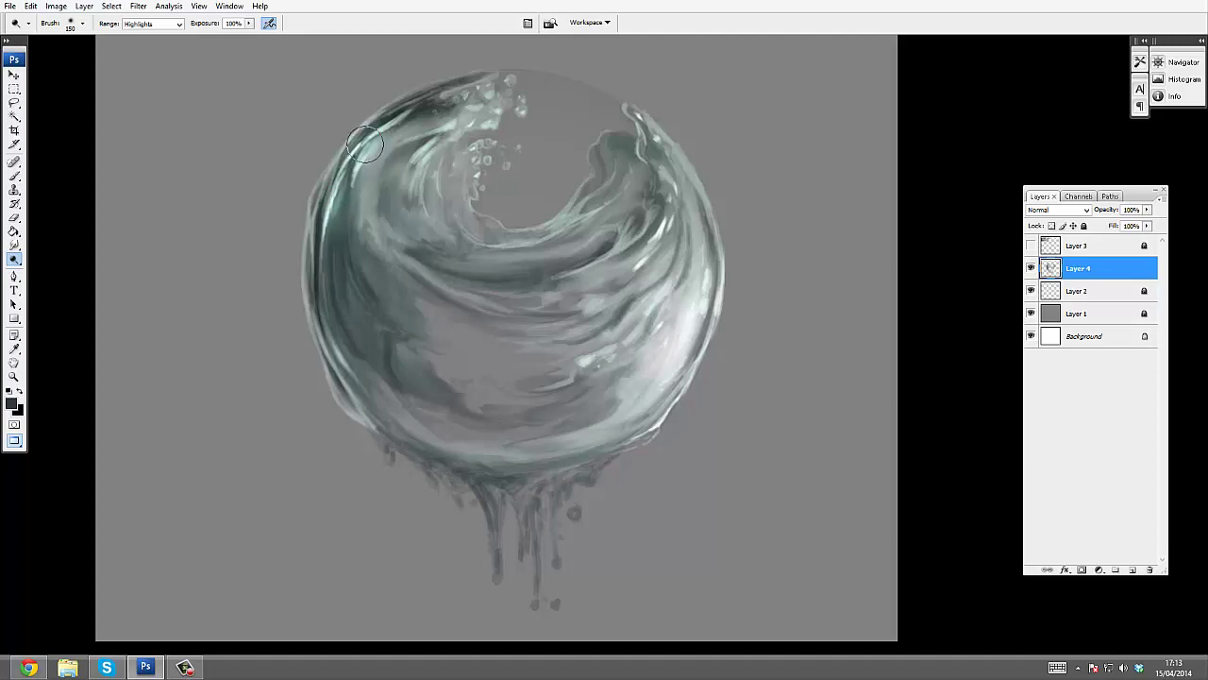
Sample tones from the left rim and upper crest and paint 30% opacity strokes along the sphere's left interior
key("b")
left_click(332, 226, "alt")
left_click_drag(329, 227, 337, 321)
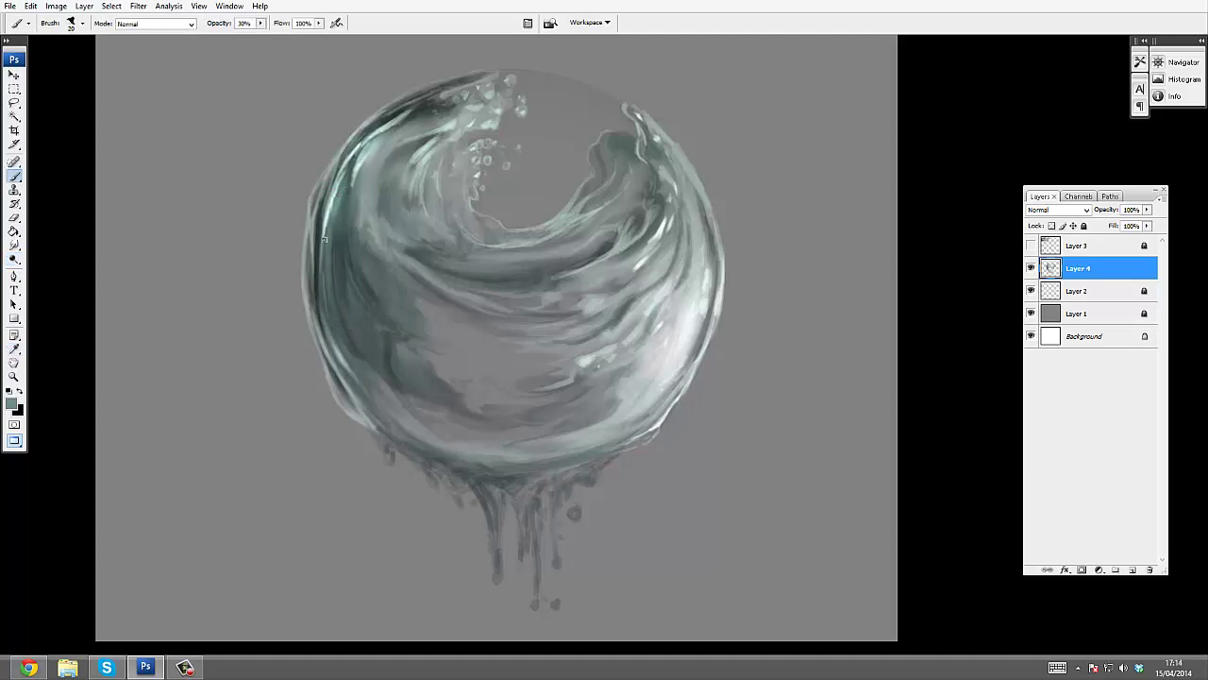
left_click(462, 78, "alt")
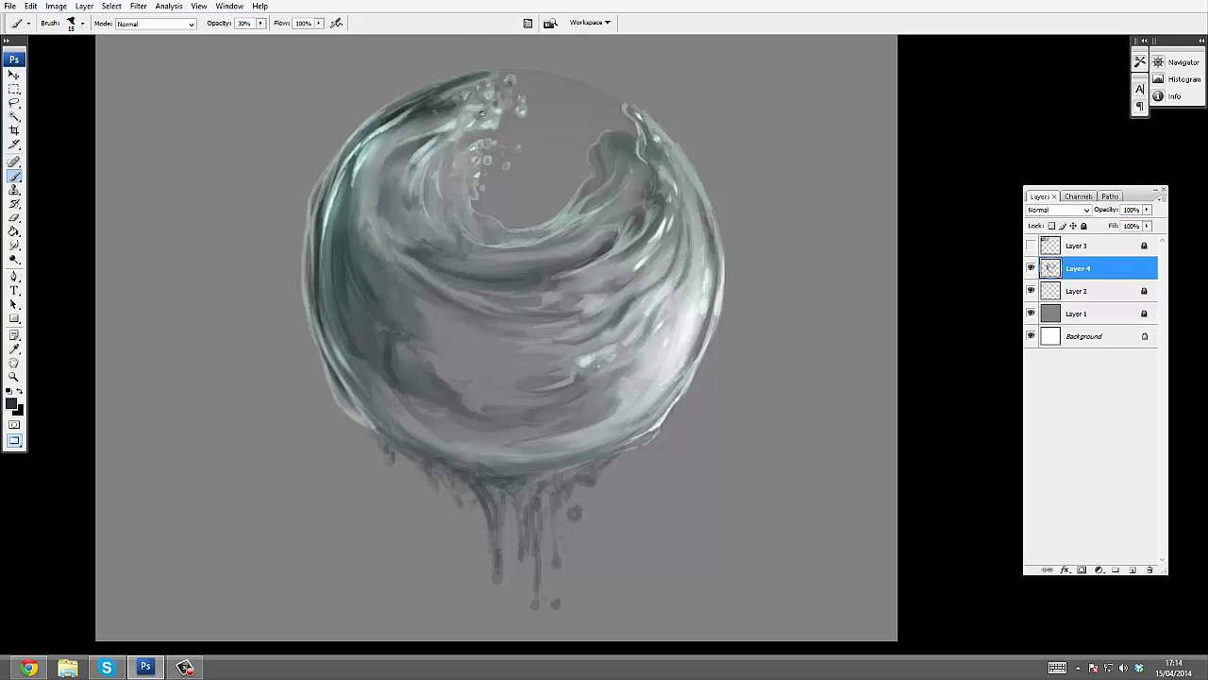
mouse_move(393, 158)
left_mouse_down()
mouse_move(383, 192)
mouse_move(391, 184)
left_mouse_up()
Darken the rounded tips of the hanging drips and paint a light streak down the central drip
key("z")
left_click(609, 123, "alt")
left_click(608, 122, "alt")
left_click(608, 123, "alt")
left_click_drag(623, 632, 580, 336)
left_click(583, 365)
left_click(584, 364)
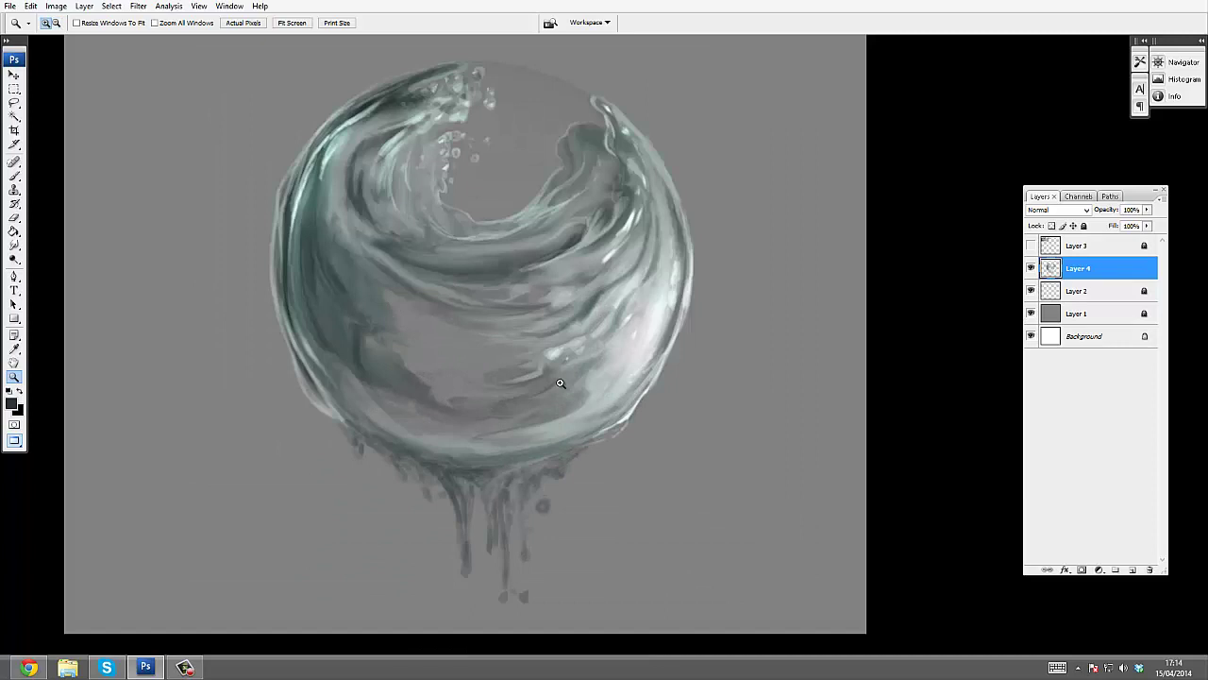
key("ctrl+plus")
key("b")
left_click_drag(369, 469, 364, 447)
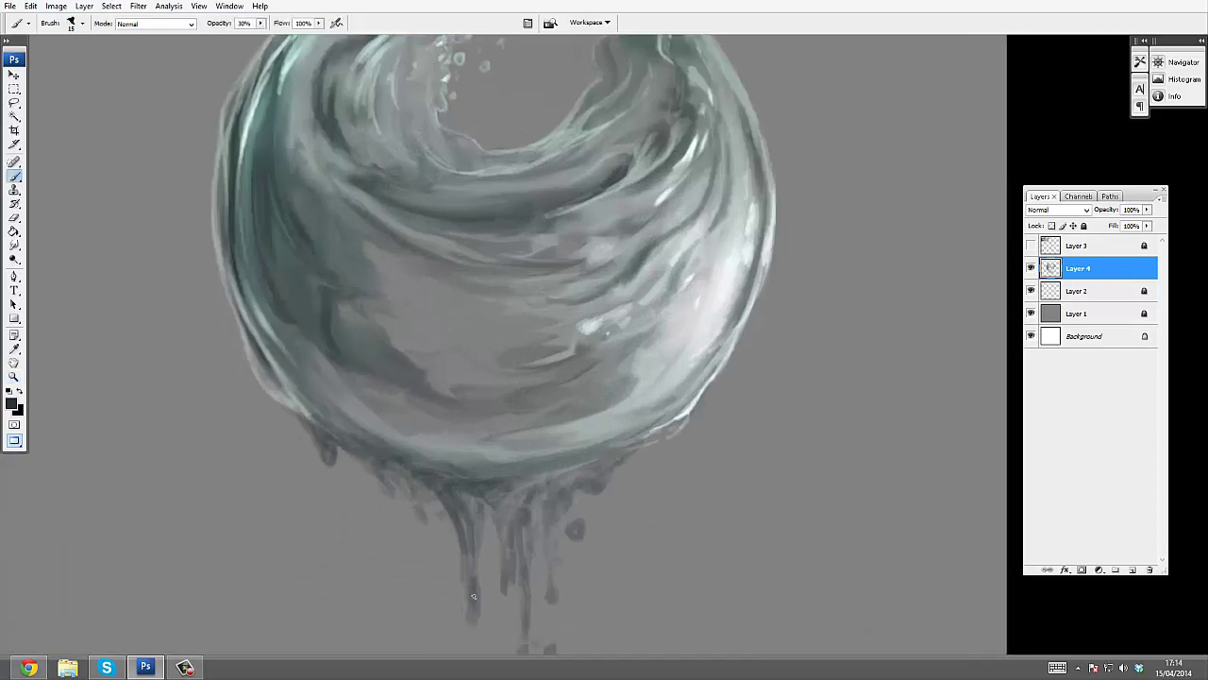
left_click_drag(472, 593, 470, 622)
left_click_drag(465, 598, 465, 618)
left_click(579, 530)
left_click_drag(525, 511, 525, 538)
mouse_move(524, 539)
left_mouse_down()
mouse_move(528, 509)
mouse_move(530, 595)
left_mouse_up()
left_click_drag(542, 482, 530, 573)
Smudge the tops of the drips into the sphere's lower edge and soften the tip of the long drip
key("r")
mouse_move(531, 515)
left_mouse_down()
mouse_move(534, 446)
mouse_move(464, 464)
left_mouse_up()
mouse_move(466, 468)
left_mouse_down()
mouse_move(483, 479)
mouse_move(404, 449)
left_mouse_up()
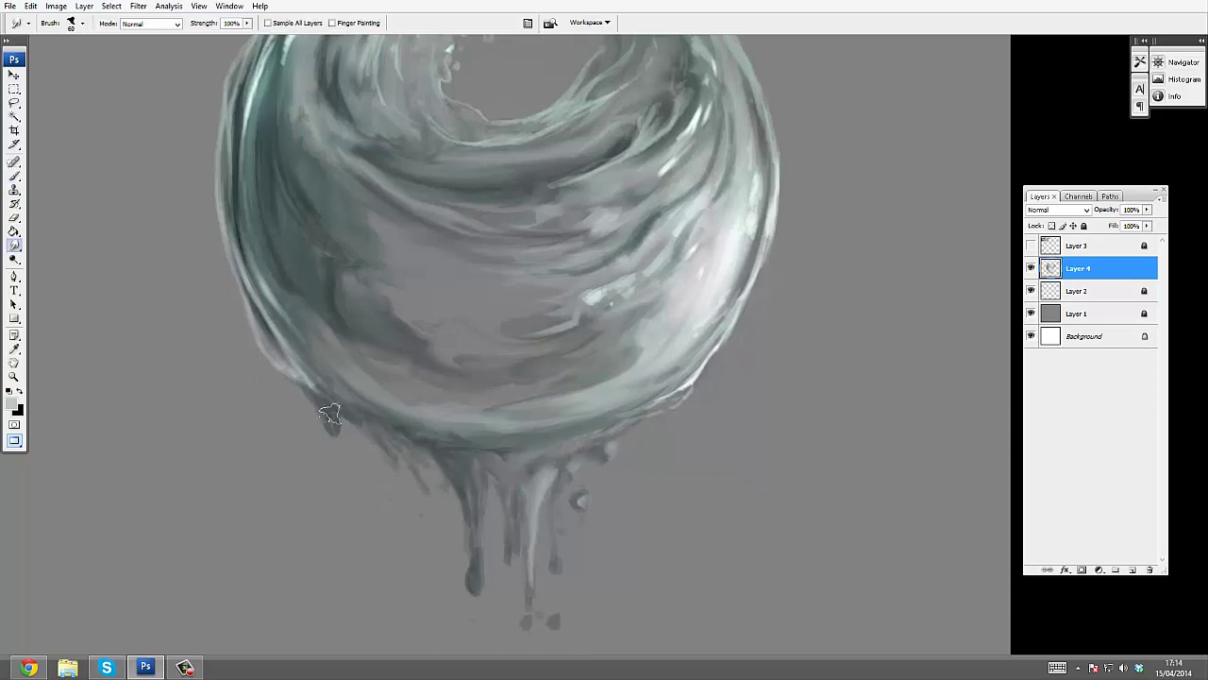
left_click_drag(332, 418, 300, 375)
left_click_drag(477, 587, 477, 563)
Paint a light streak along the long drip and pale outlines around the small drips at the lower-left edge
key("b")
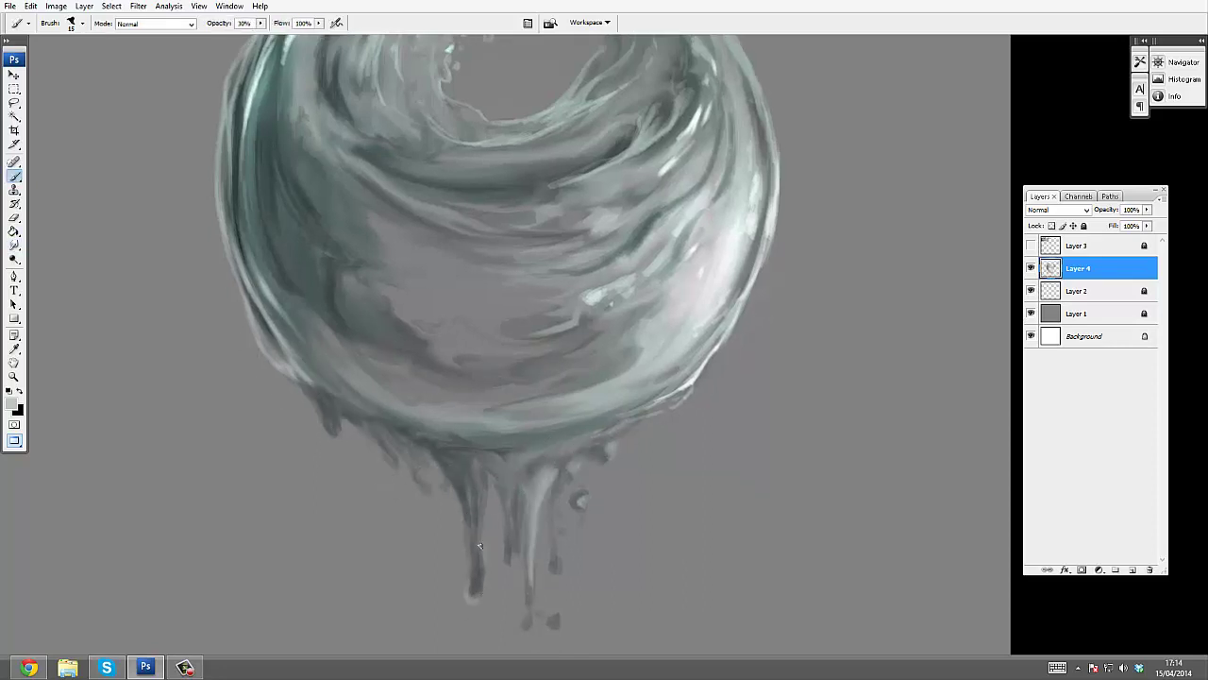
left_click_drag(488, 483, 484, 592)
left_click_drag(481, 352, 481, 475)
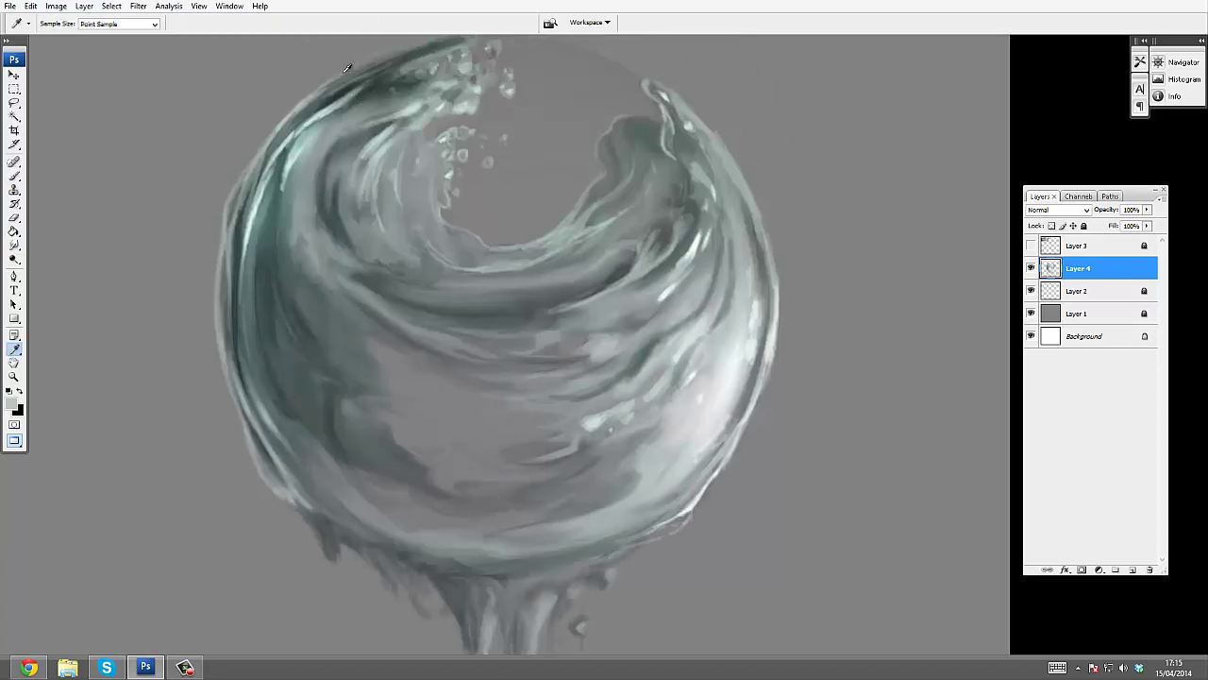
left_click_drag(269, 175, 255, 108)
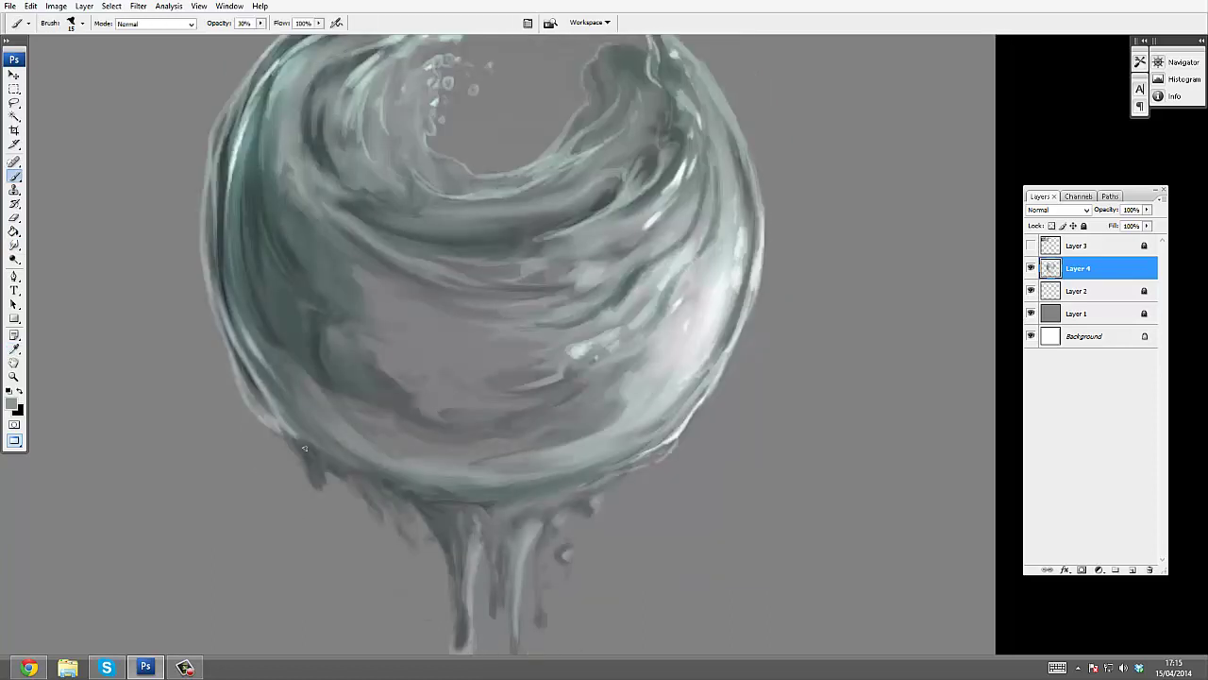
left_click(315, 429, "alt")
mouse_move(305, 466)
left_mouse_down()
mouse_move(315, 431)
mouse_move(312, 455)
mouse_move(356, 494)
mouse_move(307, 446)
mouse_move(355, 468)
left_mouse_up()
left_click_drag(405, 535, 384, 490)
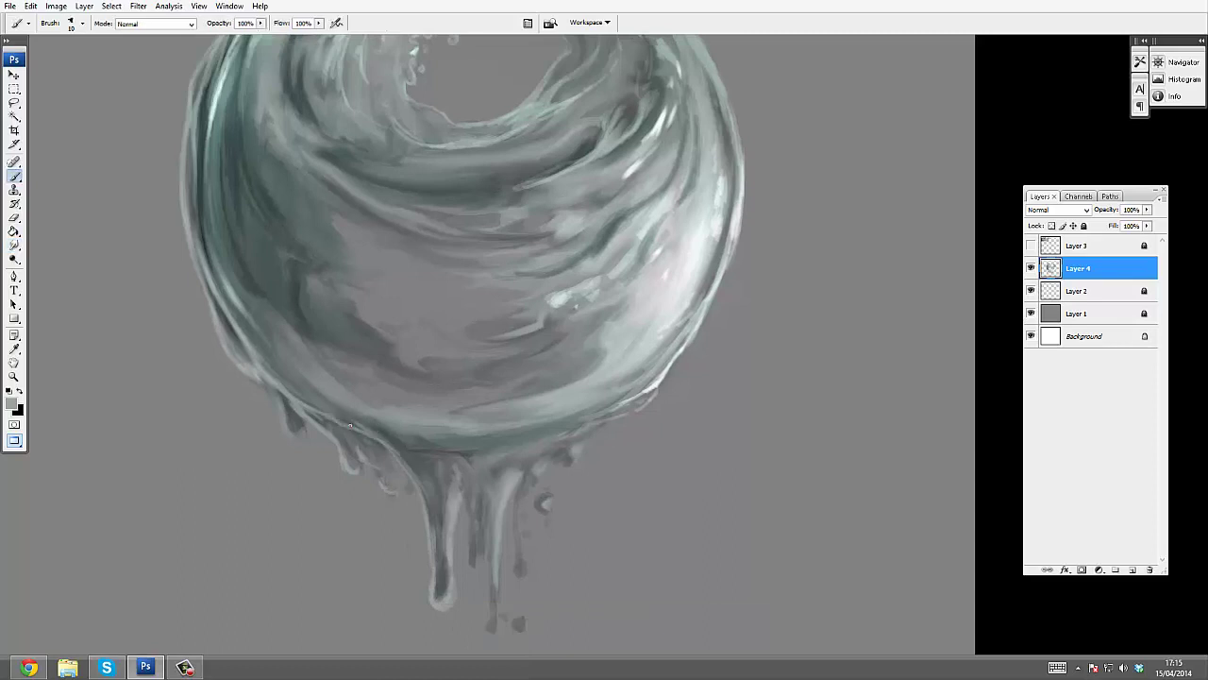
At 40% brush opacity, paint light streaks flowing from the lower-left rim into the drips and down the thin central drip
key("4")
left_click_drag(307, 352, 402, 462)
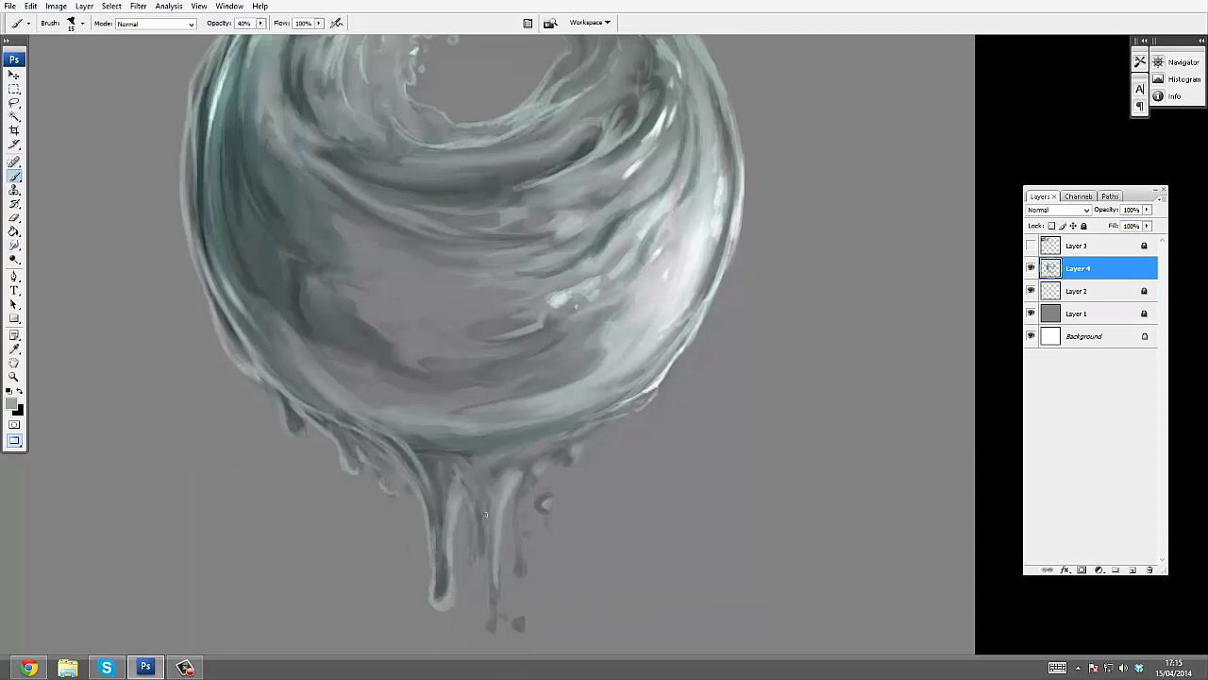
left_click_drag(490, 535, 490, 630)
On a new layer, paint near-white highlights on the drips, their tips and the loose droplets beneath the sphere
key("z")
left_click(494, 362, "alt")
left_click(604, 385, "alt")
left_click(629, 394, "alt")
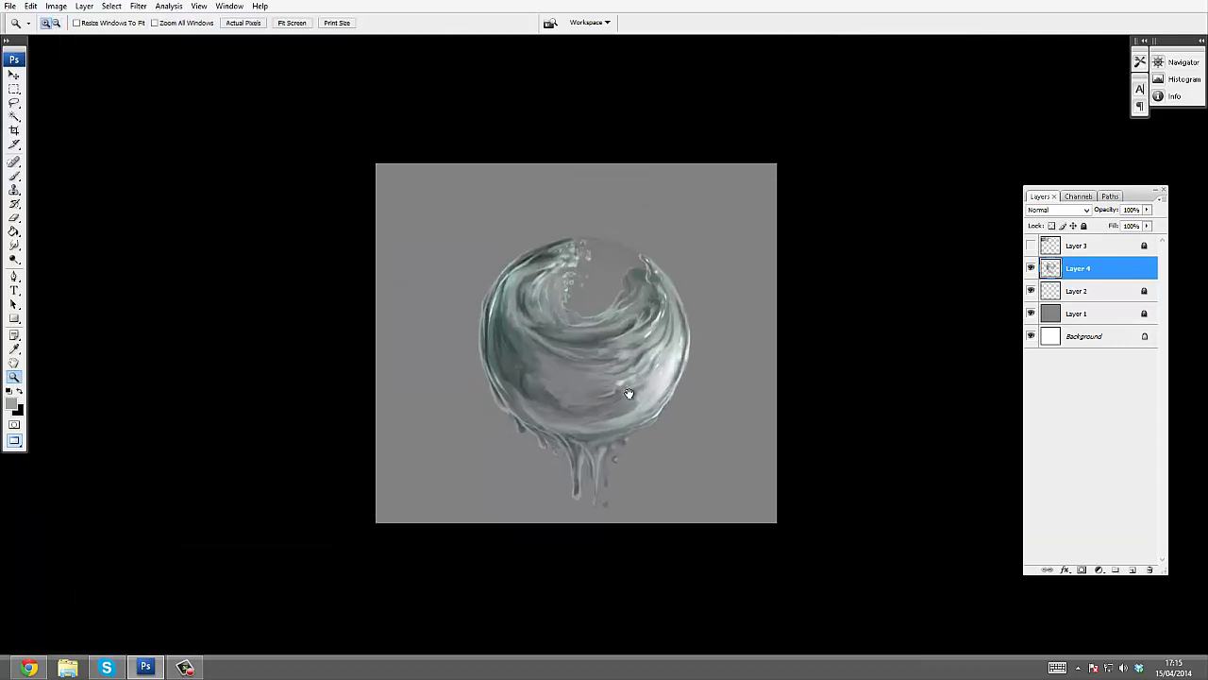
left_click(638, 364)
left_click(646, 348)
key("i")
key("ctrl+alt+shift+n")
left_click_drag(639, 467, 628, 371)
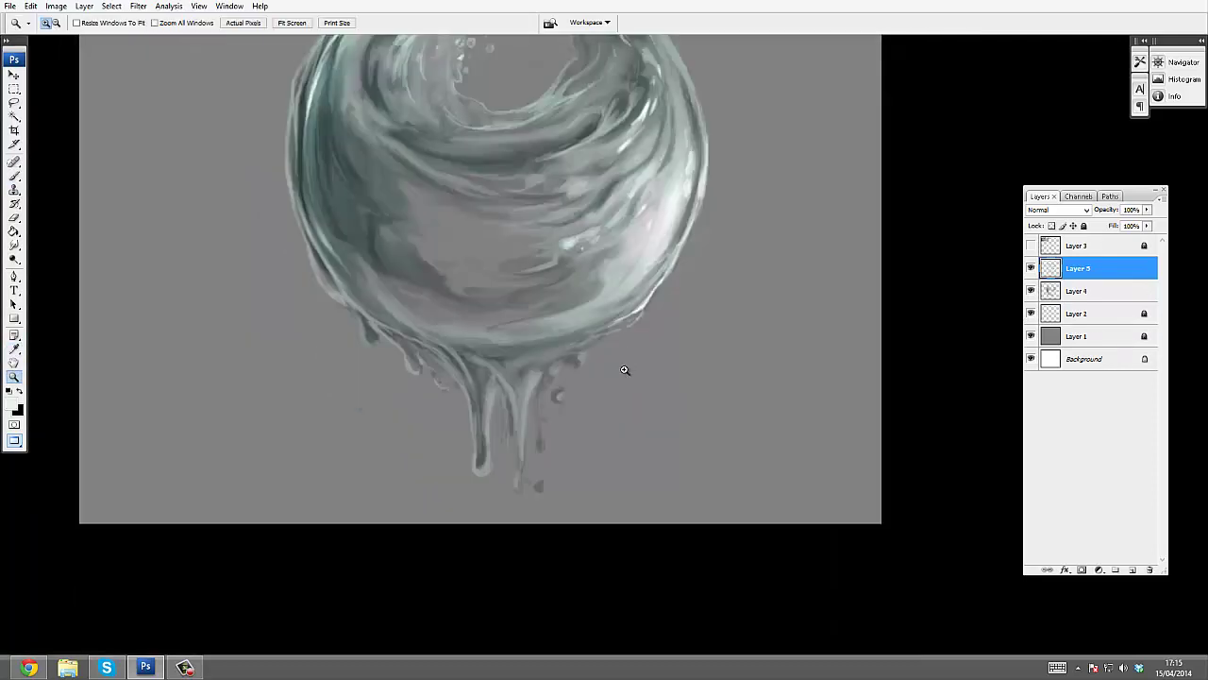
left_click(627, 371, "ctrl")
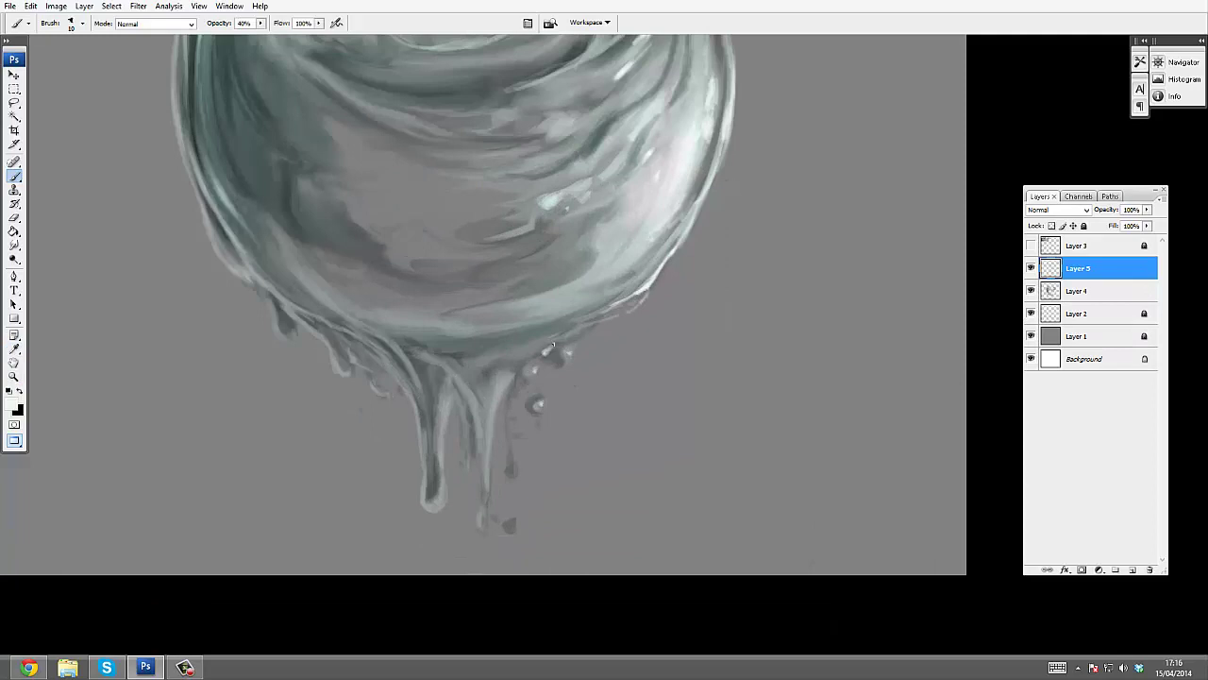
mouse_move(553, 345)
left_mouse_down()
mouse_move(649, 288)
mouse_move(563, 319)
left_mouse_up()
left_click_drag(501, 404, 495, 449)
left_click_drag(491, 502, 489, 520)
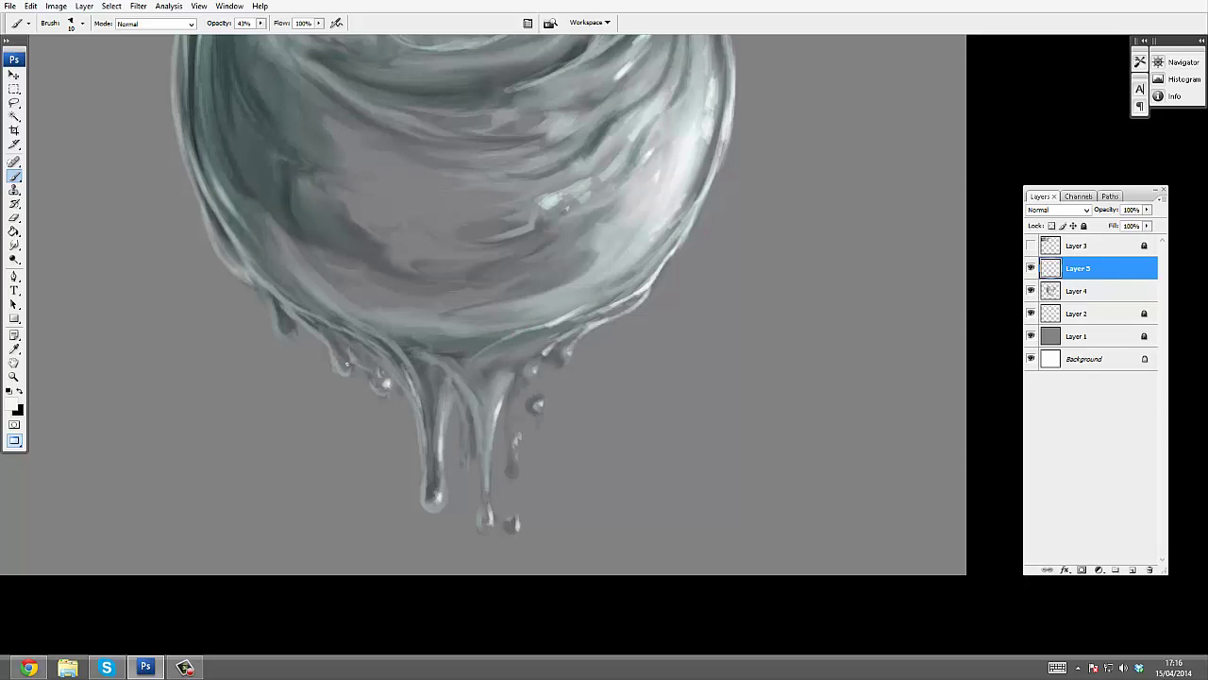
mouse_move(492, 397)
left_mouse_down()
mouse_move(523, 349)
mouse_move(483, 350)
left_mouse_up()
Paint dark strokes at 43% opacity along the sphere's bottom rim just above the drips
key("z")
left_click(612, 267, "alt")
left_click(612, 269, "alt")
left_click(618, 279, "alt")
left_click_drag(639, 308, 607, 302)
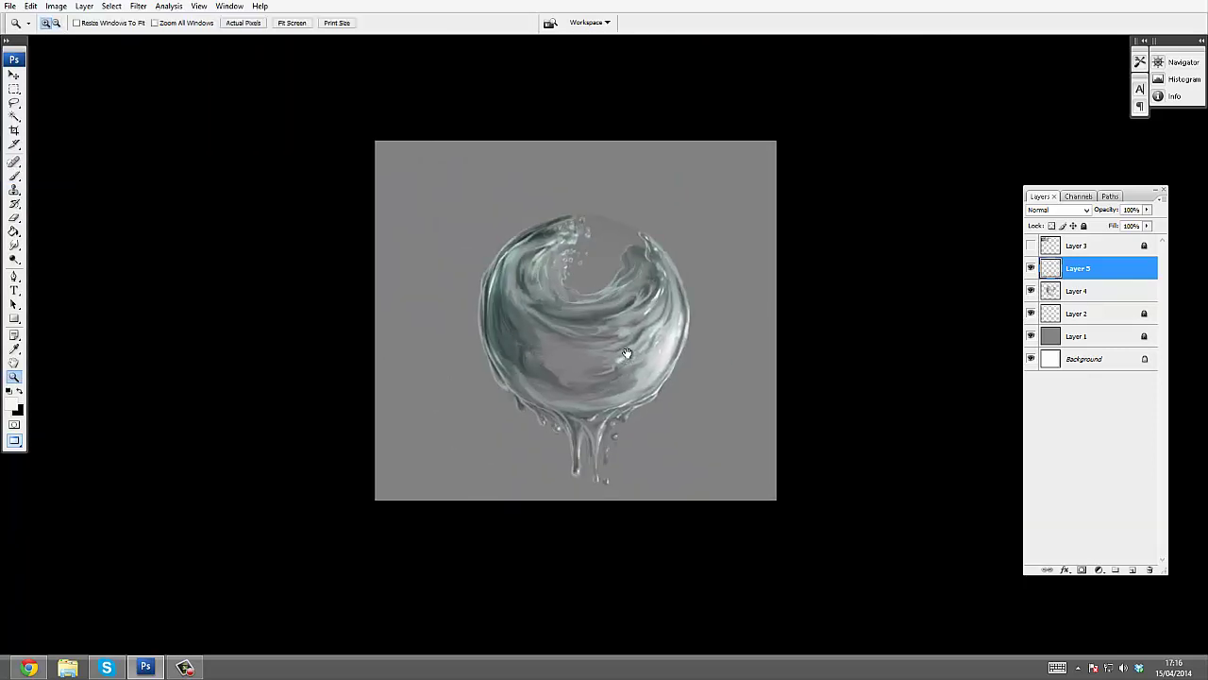
left_click_drag(626, 353, 592, 332)
double_click(595, 326)
left_click(548, 324)
key("b")
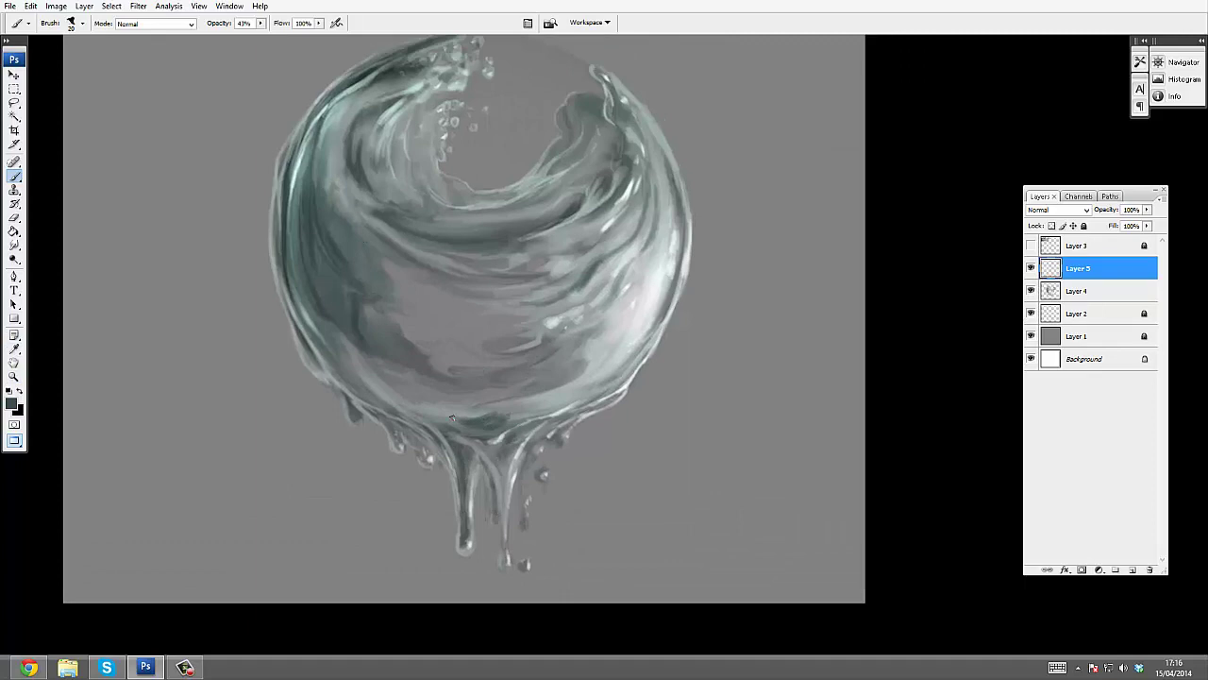
mouse_move(375, 368)
left_mouse_down()
mouse_move(360, 350)
mouse_move(388, 386)
mouse_move(494, 406)
left_mouse_up()
left_click_drag(589, 242, 570, 296)
Merge the highlight layer down into Layer 4 and smudge the streaks on the sphere's upper-left side
key("r")
key("ctrl+e")
mouse_move(319, 217)
left_mouse_down()
mouse_move(352, 241)
mouse_move(357, 155)
left_mouse_up()
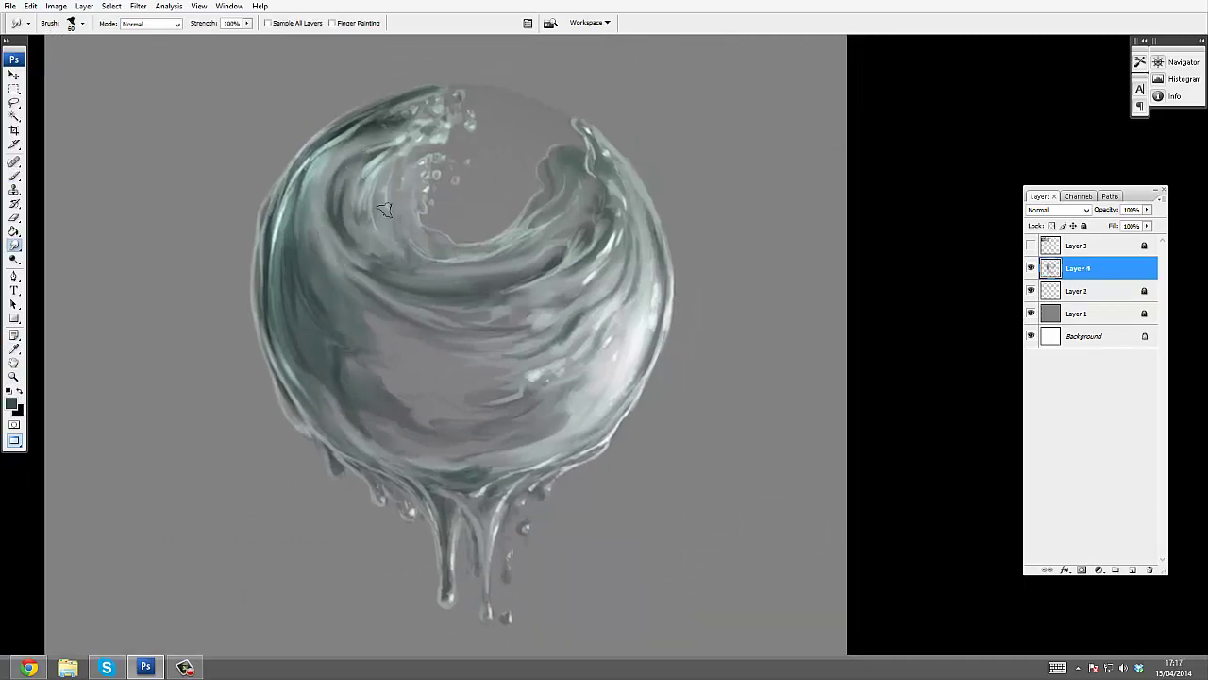
Sample a light tone and paint flowing streaks along the inner splash rim at 43% opacity
key("z")
left_click(462, 274)
left_click(462, 274)
left_click(462, 283)
key("b")
mouse_move(460, 303)
left_mouse_down()
mouse_move(541, 317)
mouse_move(528, 317)
mouse_move(508, 348)
left_mouse_up()
left_click(542, 318, "alt")
left_click_drag(718, 222, 614, 295)
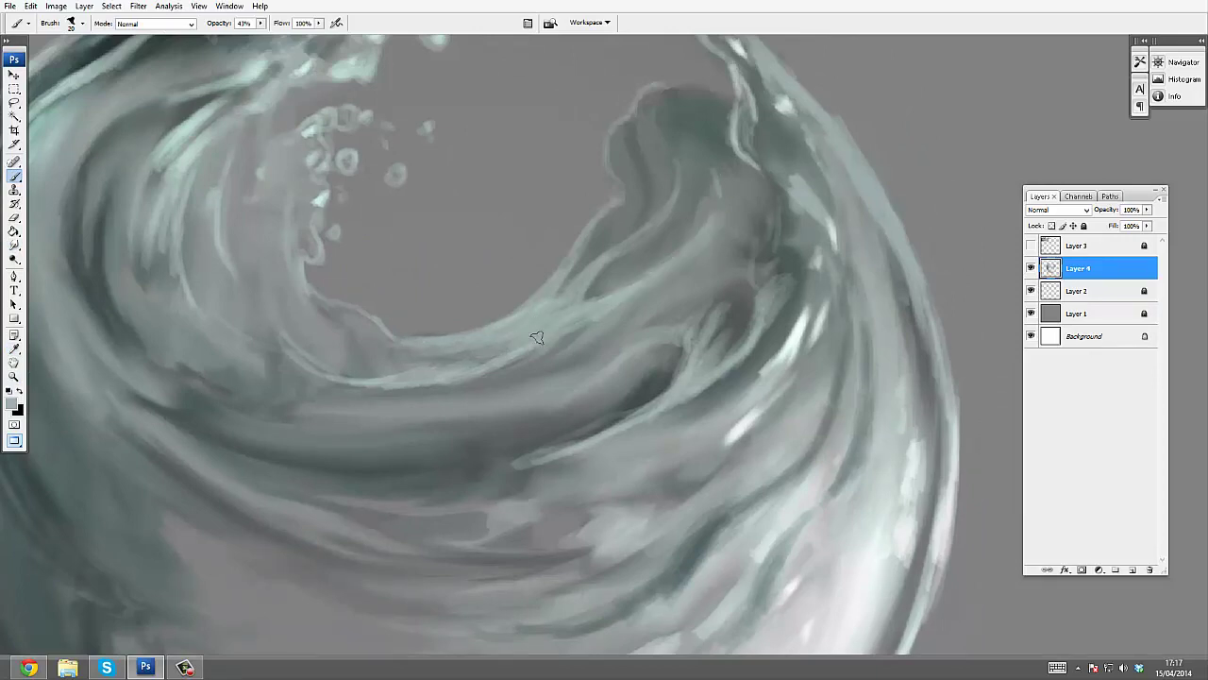
left_click_drag(497, 354, 457, 365)
left_click_drag(416, 387, 265, 343)
Smudge the left curl's streaks, the spray droplets and the dark upper-left crest along the water's flow
key("t")
key("r")
left_click_drag(179, 156, 162, 321)
left_click_drag(283, 332, 393, 361)
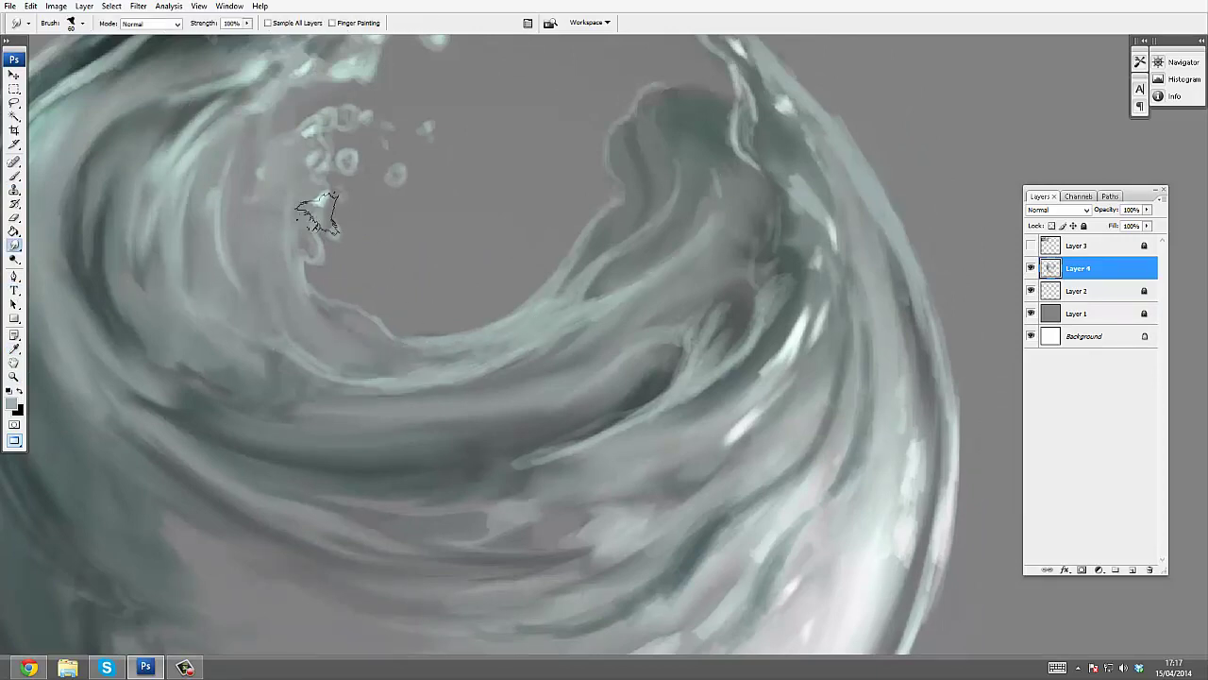
left_click_drag(320, 149, 355, 151)
left_click_drag(292, 85, 296, 225)
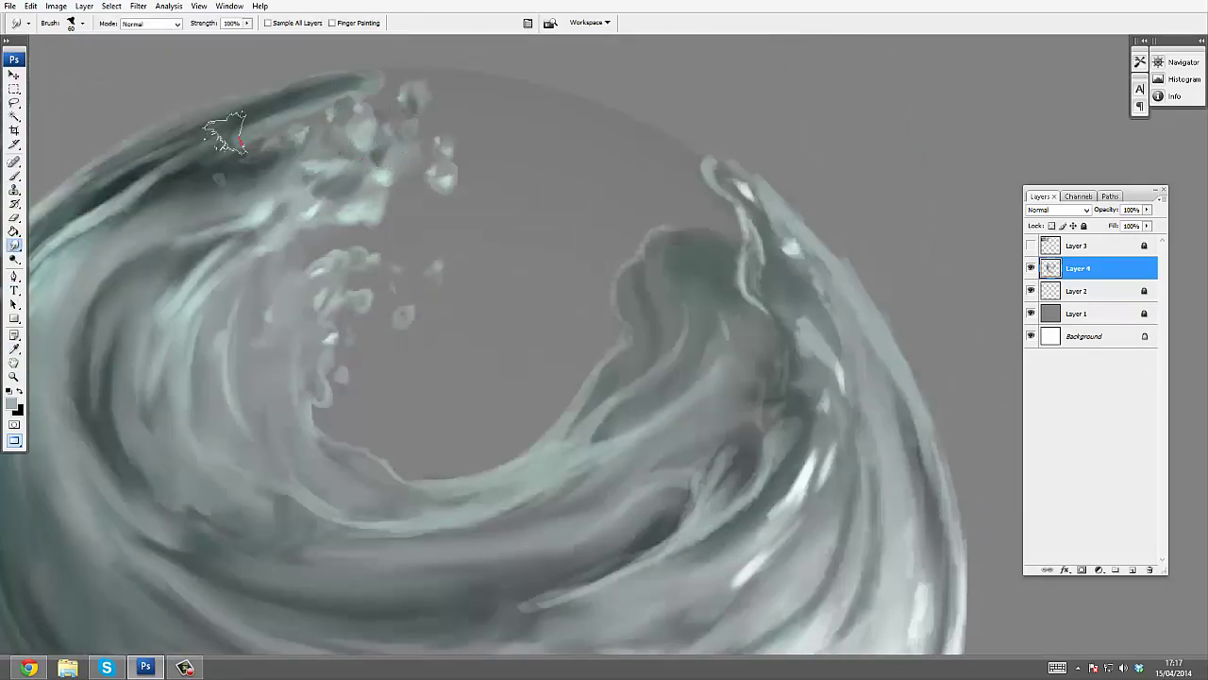
left_click_drag(155, 149, 314, 115)
Smudge the dark strokes down the sphere's left interior with a smaller brush
scroll(210, 170, "down", 5)
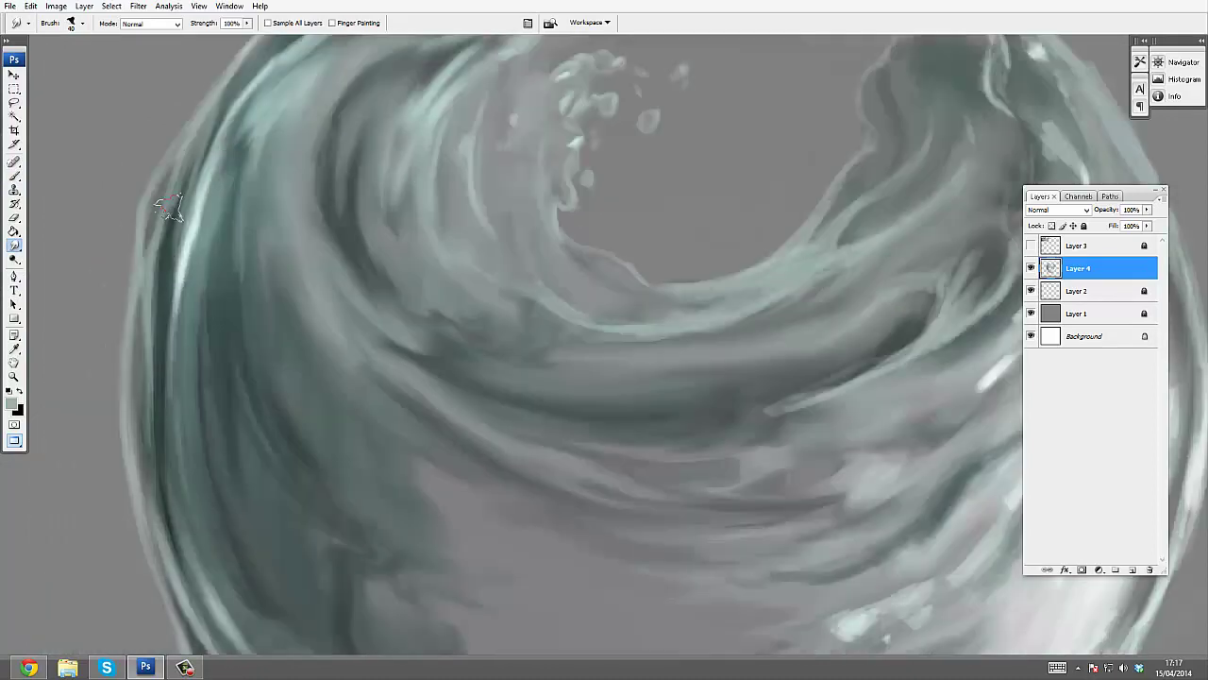
left_click_drag(293, 421, 257, 414)
left_click_drag(282, 293, 276, 312)
Smudge the highlights and dark streaks across the sphere's right interior into soft curved flow lines
key("b")
left_click_drag(497, 280, 238, 275)
key("r")
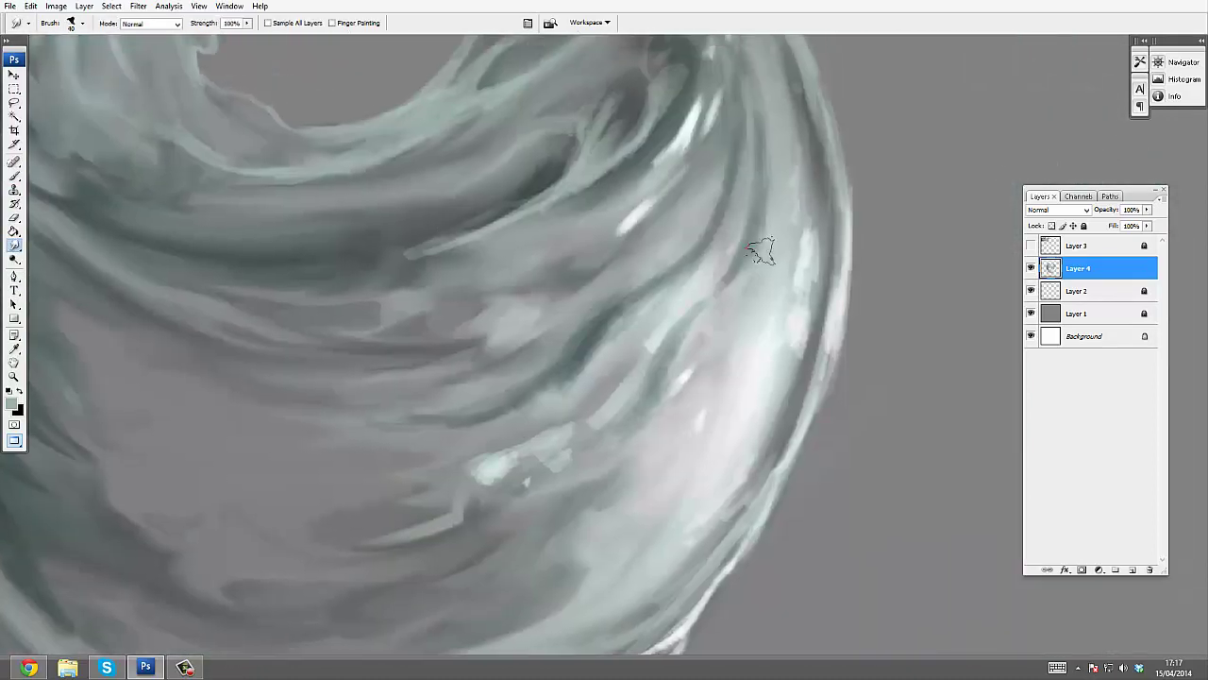
left_click_drag(654, 400, 677, 337)
left_click_drag(651, 440, 539, 494)
left_click_drag(712, 399, 617, 508)
left_click_drag(552, 428, 502, 553)
left_click_drag(590, 455, 461, 501)
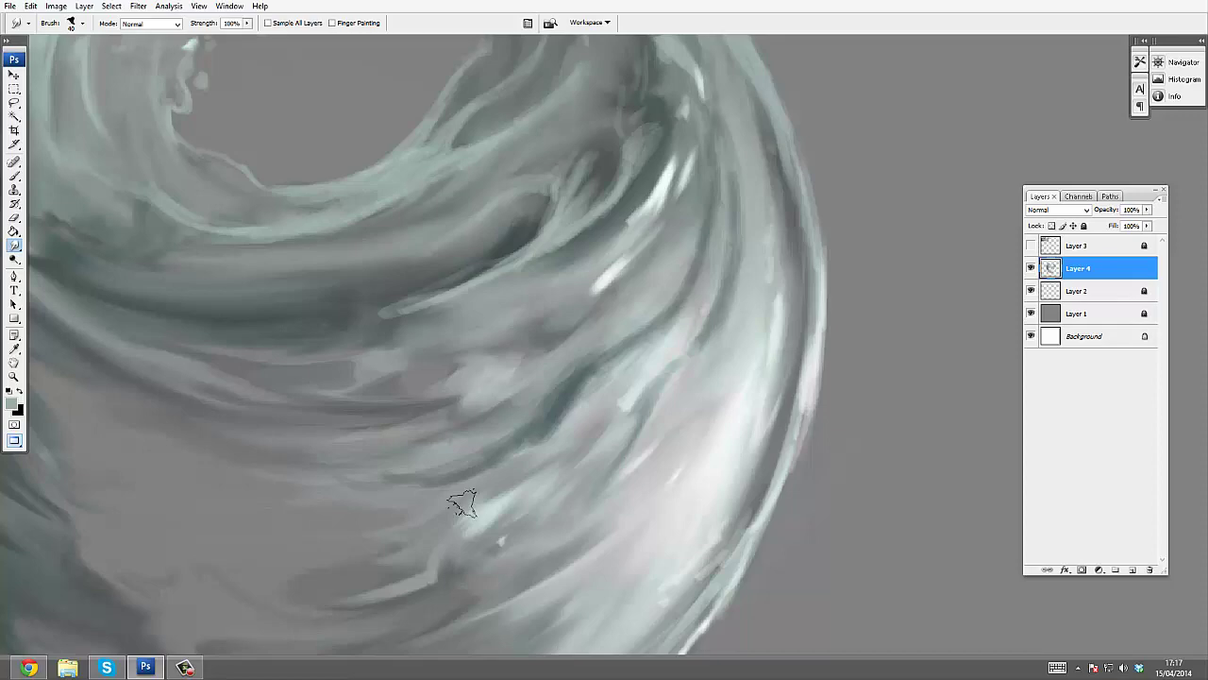
left_click_drag(594, 389, 519, 455)
mouse_move(528, 368)
left_mouse_down()
mouse_move(366, 409)
mouse_move(470, 378)
left_mouse_up()
left_click_drag(559, 234, 445, 418)
left_click_drag(510, 373, 554, 206)
left_click_drag(478, 319, 424, 404)
left_click_drag(512, 198, 500, 129)
left_click_drag(472, 62, 448, 124)
Set the foreground colour to white and paint fine highlights along the sphere's right rim
key("z")
left_click(593, 214, "alt")
left_click(602, 215, "alt")
left_click(612, 218, "alt")
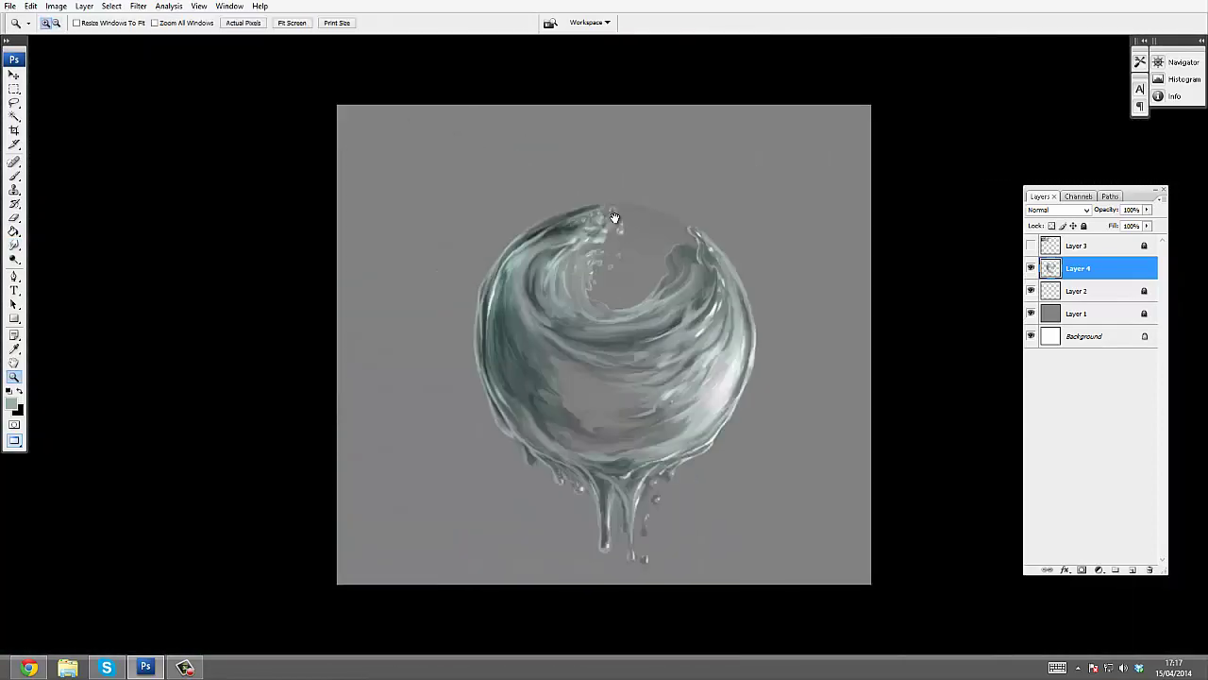
left_click_drag(692, 338, 680, 293)
left_click(10, 390)
key("x")
left_click(679, 293)
key("b")
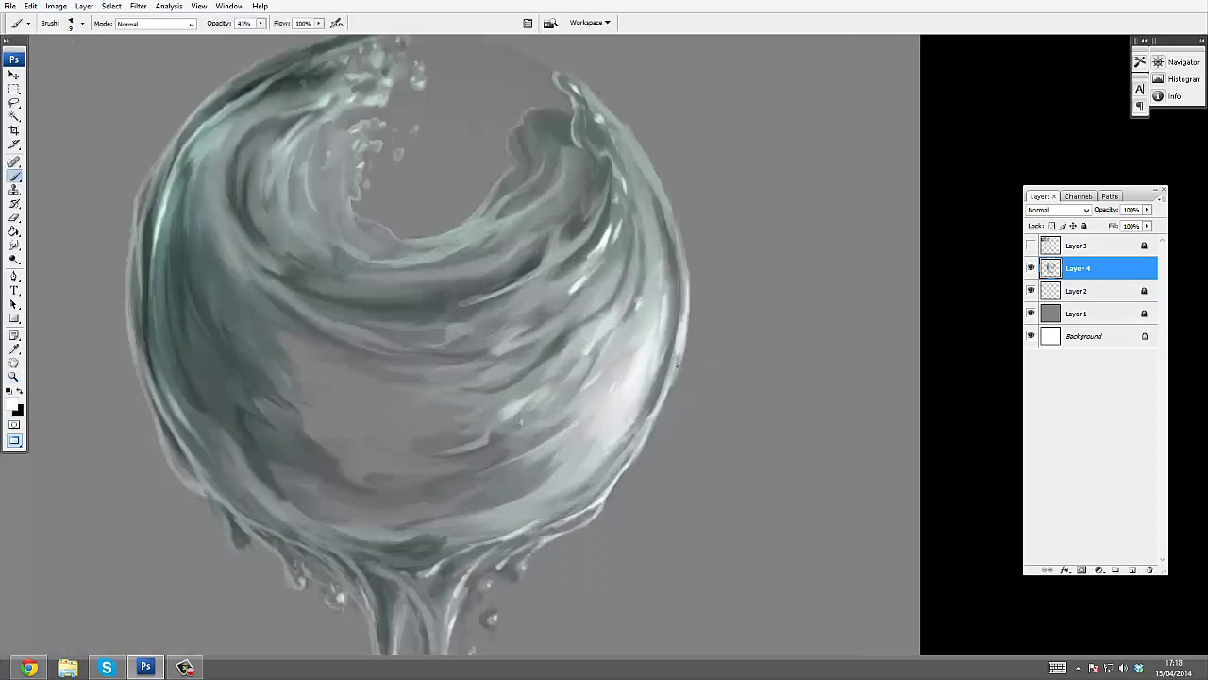
Smudge the drips beneath the sphere and add small white highlights to the droplets at the lower-right edge
key("r")
left_click_drag(486, 581, 443, 555)
left_click_drag(387, 635, 357, 454)
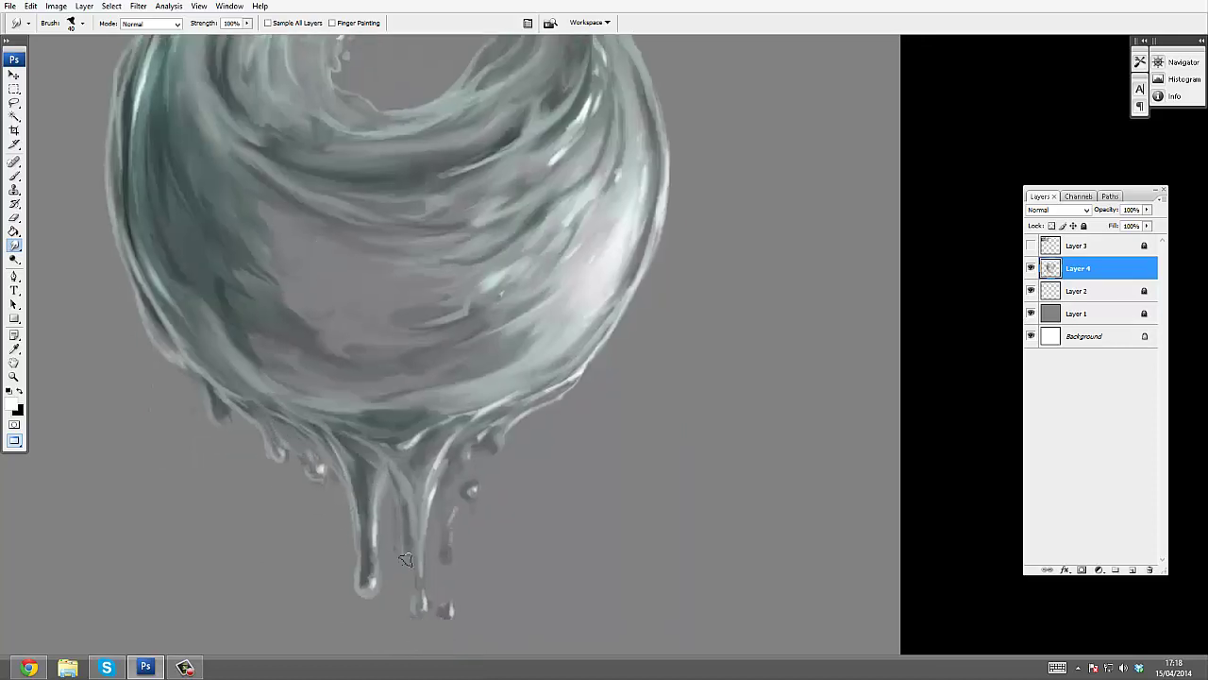
key("b")
left_click_drag(501, 449, 495, 517)
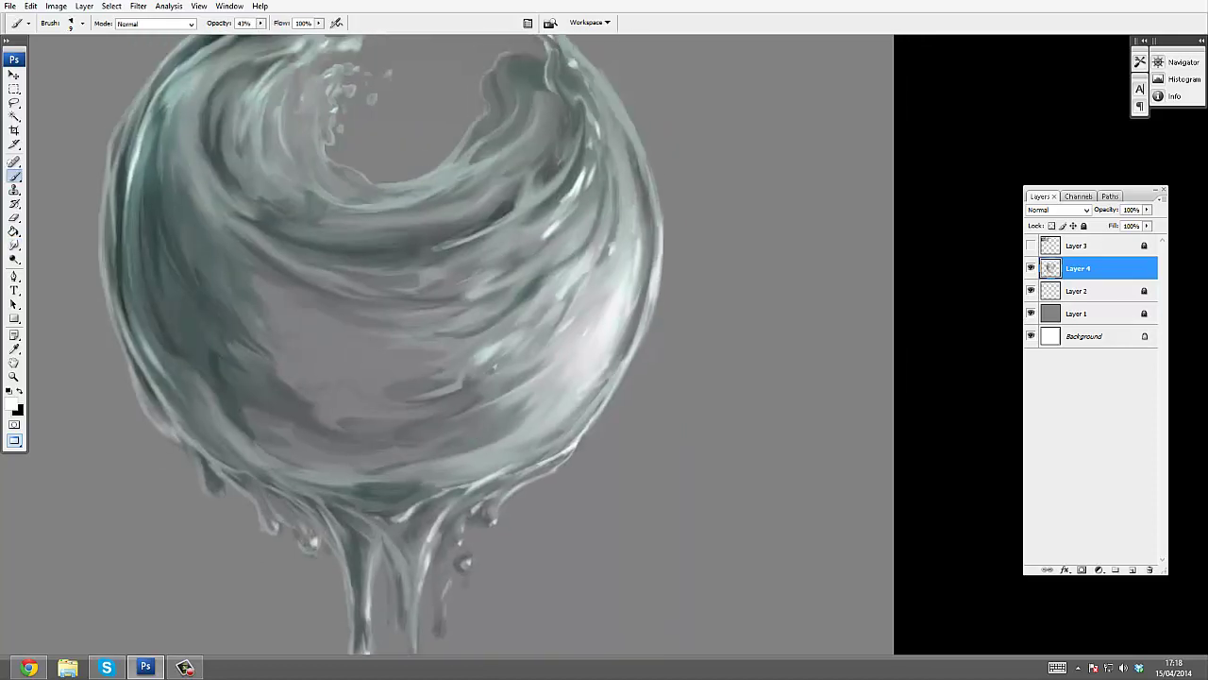
key("r")
key("b")
Dab small white highlights inside the right crest and smudge them into the water's flow
left_click_drag(564, 411, 540, 495)
key("r")
key("b")
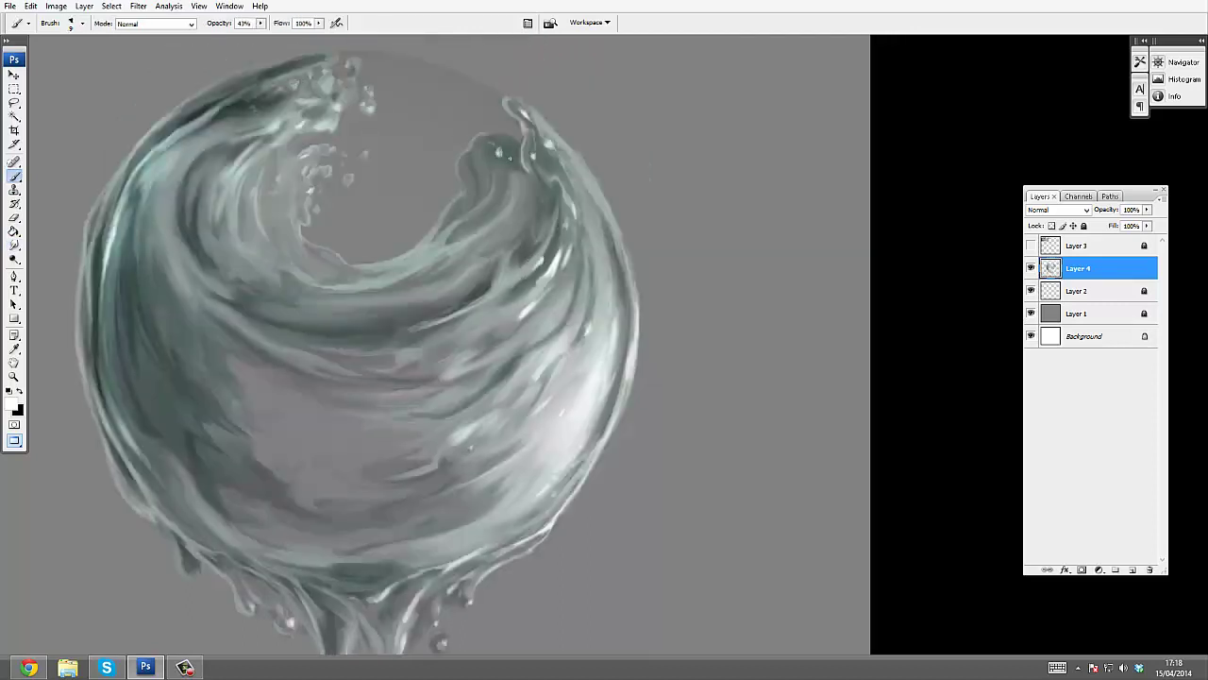
key("r")
left_click_drag(509, 159, 514, 176)
key("b")
Dab small white highlights onto the spray droplets and water at the left wave's crest
key("z")
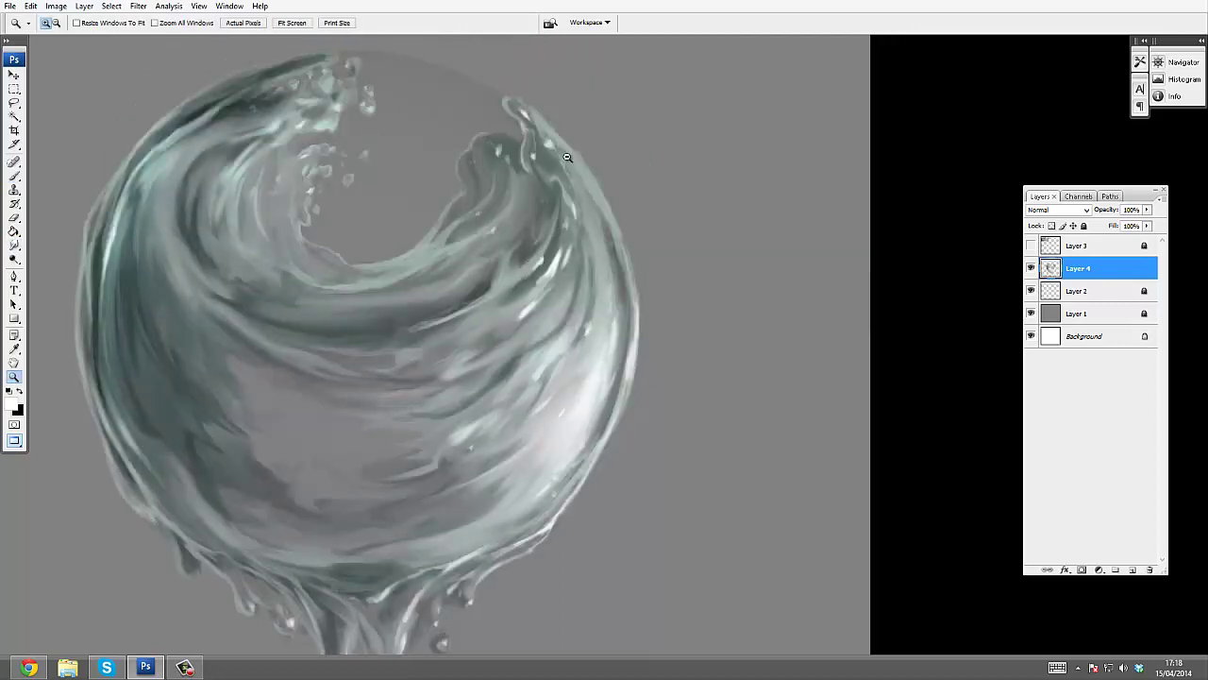
left_click(568, 157, "alt")
left_click(574, 158, "alt")
left_click_drag(726, 130, 379, 359)
key("b")
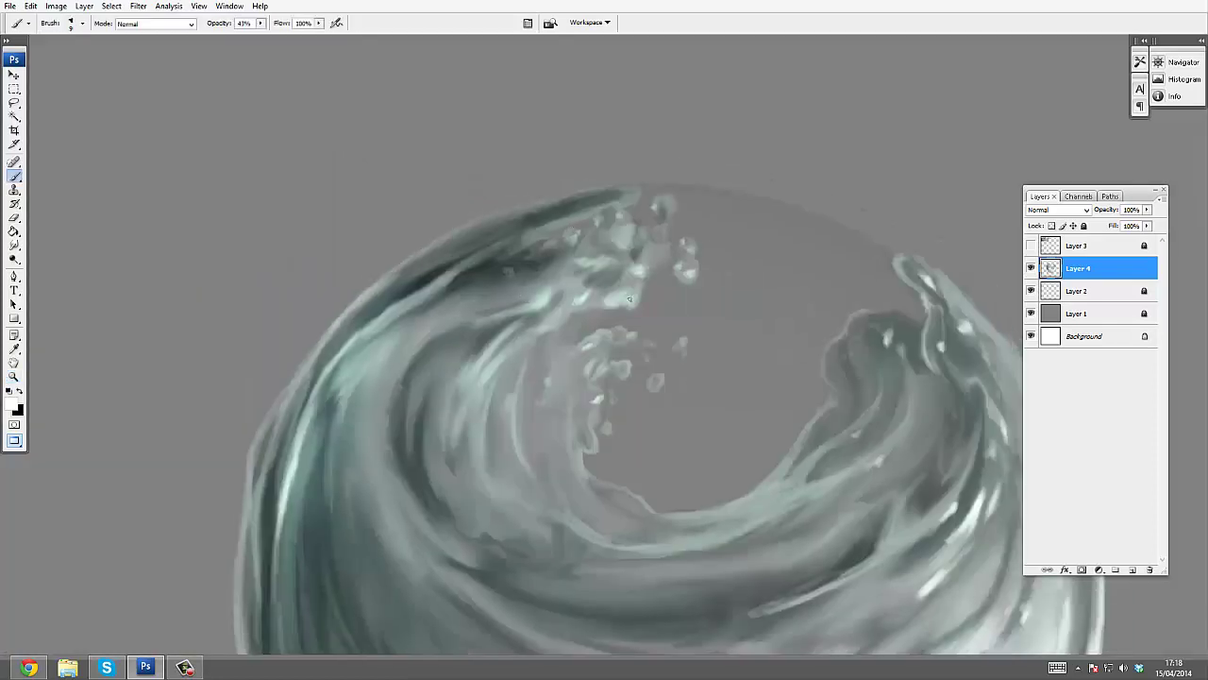
left_click_drag(632, 240, 628, 244)
left_click(510, 273)
left_click_drag(534, 270, 528, 274)
left_click_drag(631, 196, 621, 201)
left_click_drag(568, 219, 555, 224)
mouse_move(549, 415)
left_mouse_down()
mouse_move(557, 364)
mouse_move(545, 401)
left_mouse_up()
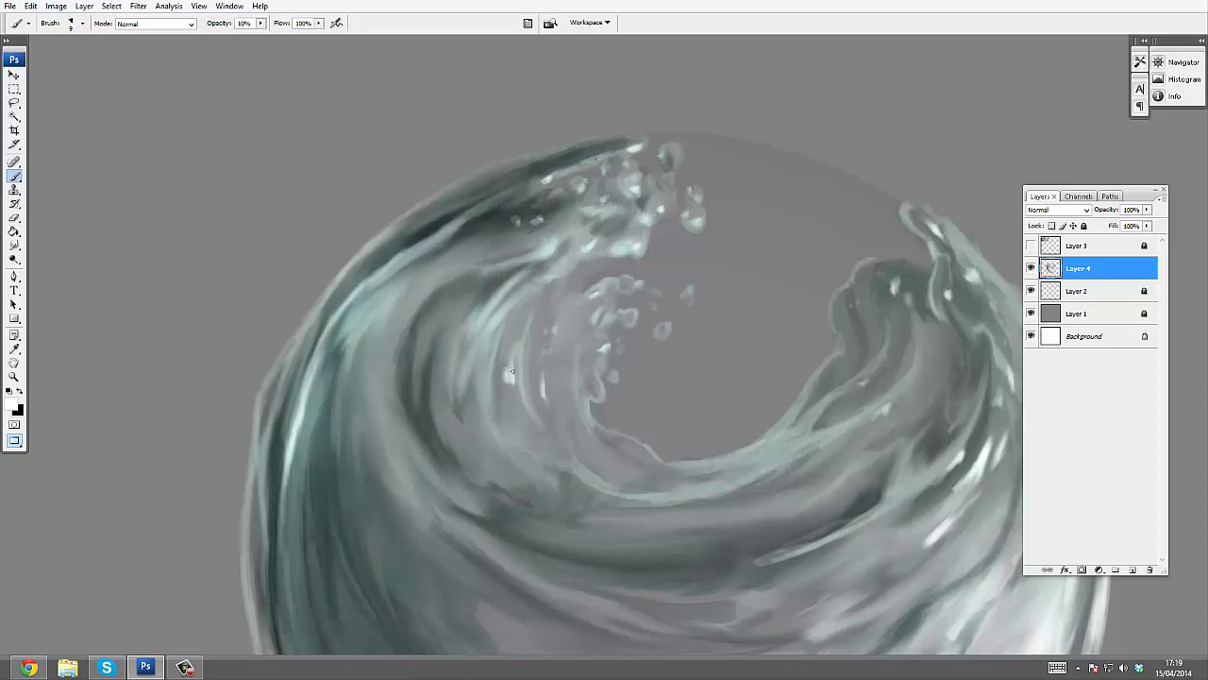
Enlarge the brush and paint soft curved highlights down the inner curve of the left wave
key("bracketright")
key("bracketright")
left_click_drag(480, 361, 479, 388)
key("z")
left_click(558, 231, "alt")
left_click(563, 227, "alt")
left_click(667, 195, "alt")
left_click(651, 198, "alt")
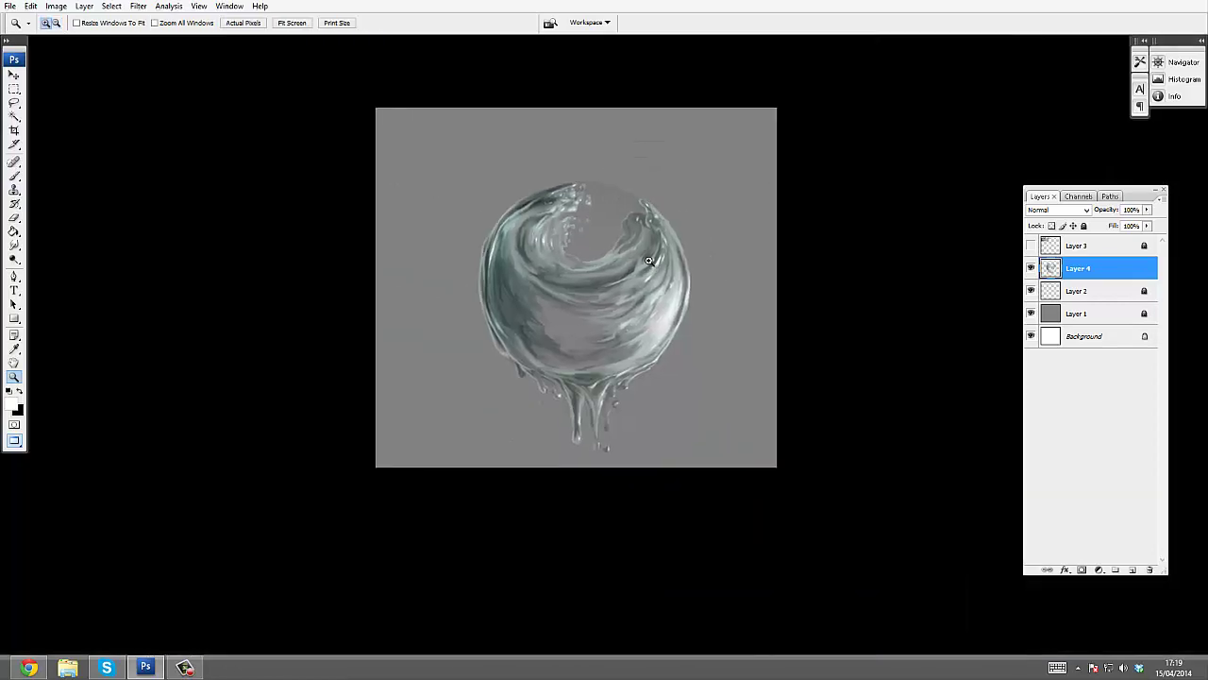
Delete the stray extra layer and hide Layer 2 beneath the painted water
double_click(644, 236)
left_click(638, 236)
key("t")
left_click(566, 288)
left_click_drag(1088, 271, 1150, 569)
left_click(1031, 292)
key("z")
left_click(841, 261, "alt")
left_click(804, 227, "alt")
scroll(799, 221, "up", 1)
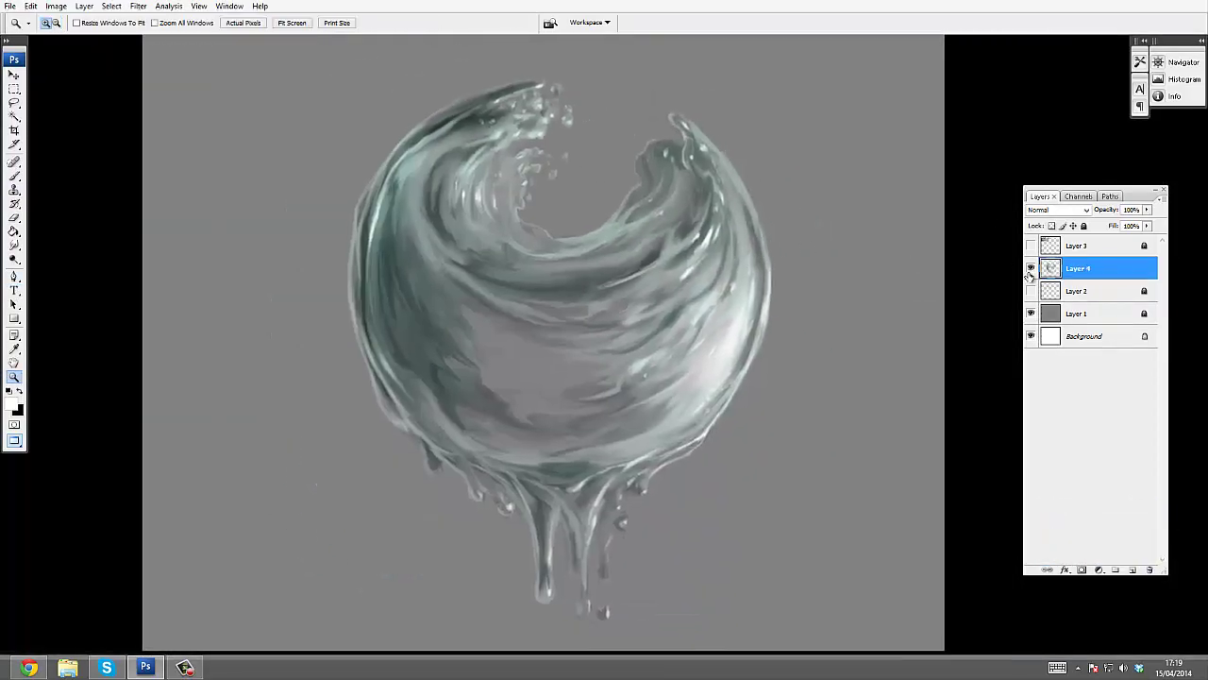
Raise Layer 4's contrast to about +28 with a Brightness/Contrast adjustment, keeping brightness at 0
left_click(56, 6)
left_click(189, 107)
left_click_drag(434, 209, 459, 214)
left_click_drag(472, 132, 887, 126)
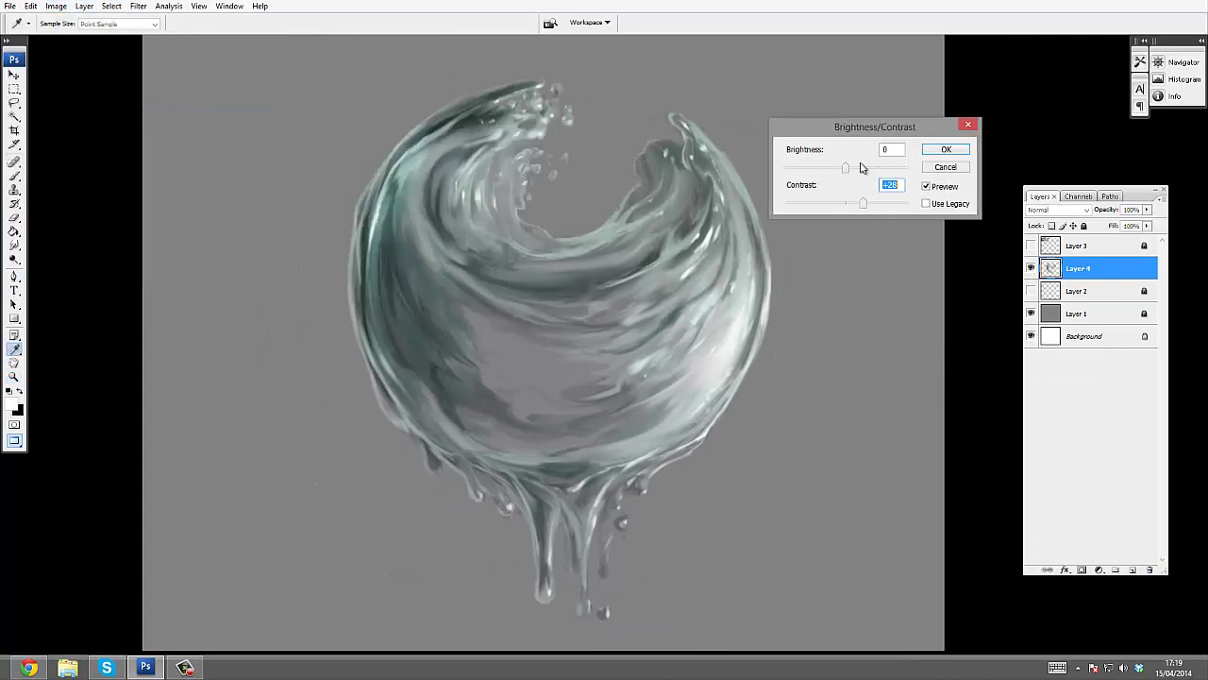
left_click(950, 149)
Strengthen the teal colour of the water on Layer 4 slightly with a colour adjustment
left_click(56, 6)
mouse_move(38, 38)
left_click(189, 146)
mouse_move(895, 200)
left_mouse_down()
mouse_move(876, 202)
mouse_move(913, 209)
left_mouse_up()
left_click(1004, 141)
key("z")
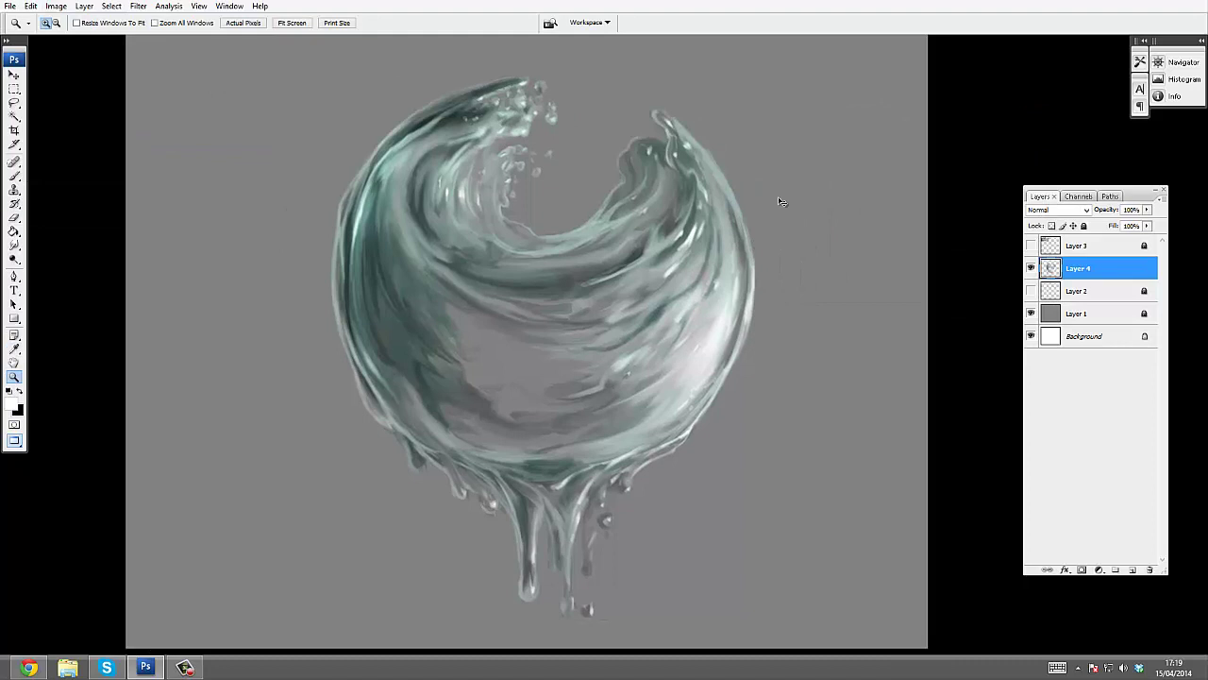
Add a new layer above Layer 4 and paint and smudge white highlight streaks along the sphere's upper-right rim
key("ctrl+shift+alt+n")
key("b")
left_click_drag(747, 216, 740, 283)
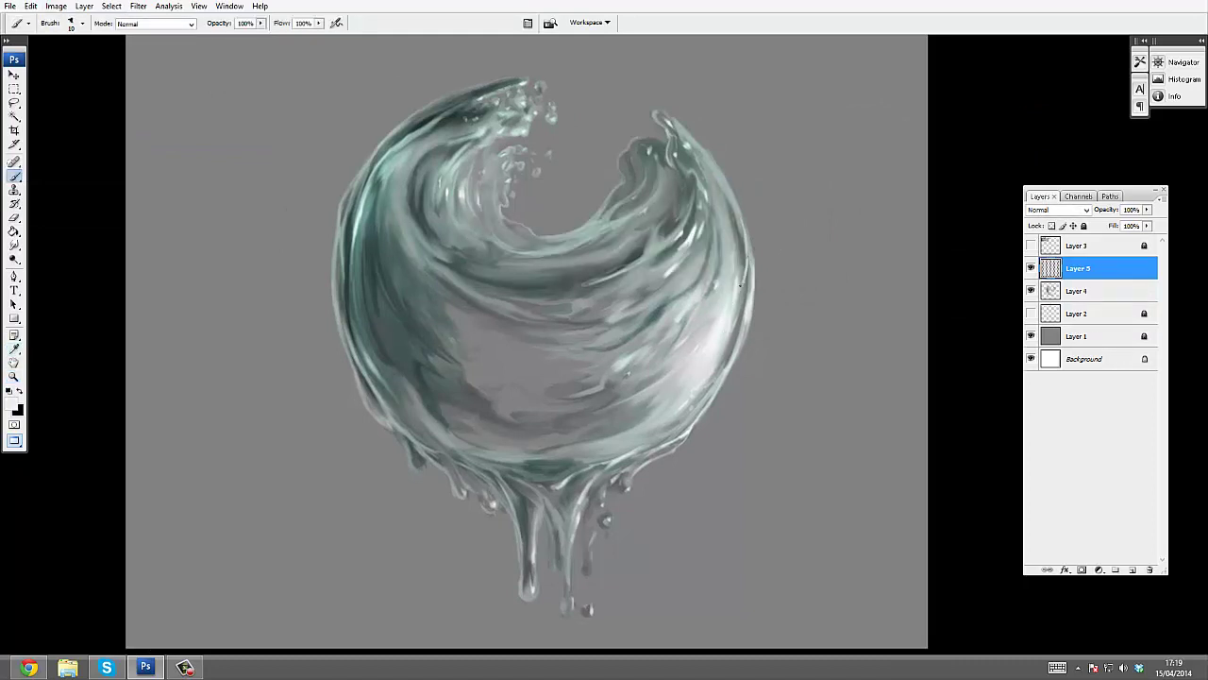
left_click_drag(741, 217, 712, 158)
key("r")
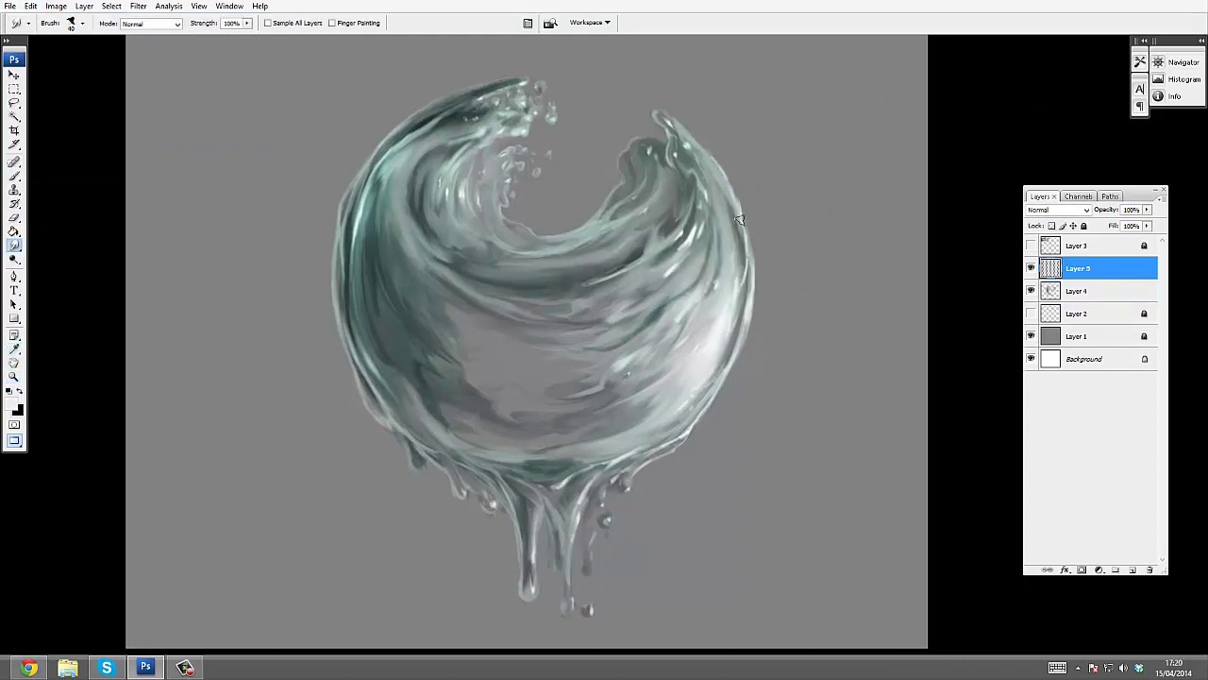
left_click_drag(751, 268, 748, 287)
key("b")
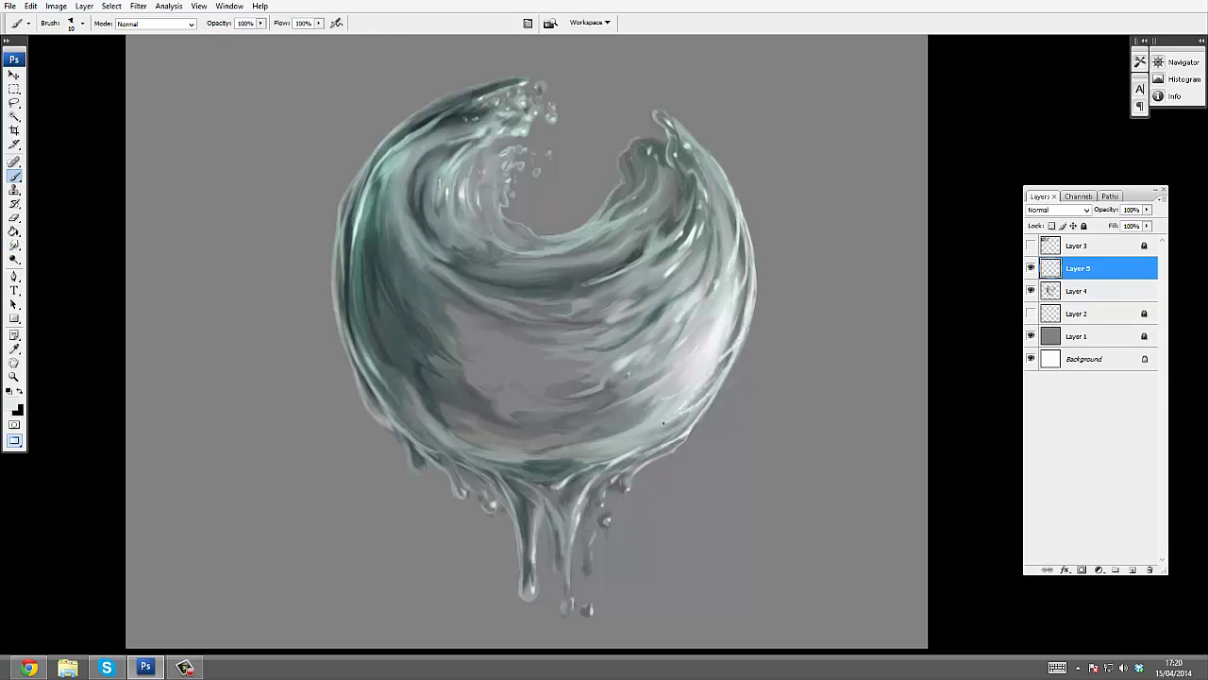
Brush white flow highlights along the sphere's lower-right rim and across its right interior, blending them with the Smudge tool
left_click_drag(642, 435, 721, 374)
key("r")
key("b")
left_click_drag(614, 453, 714, 388)
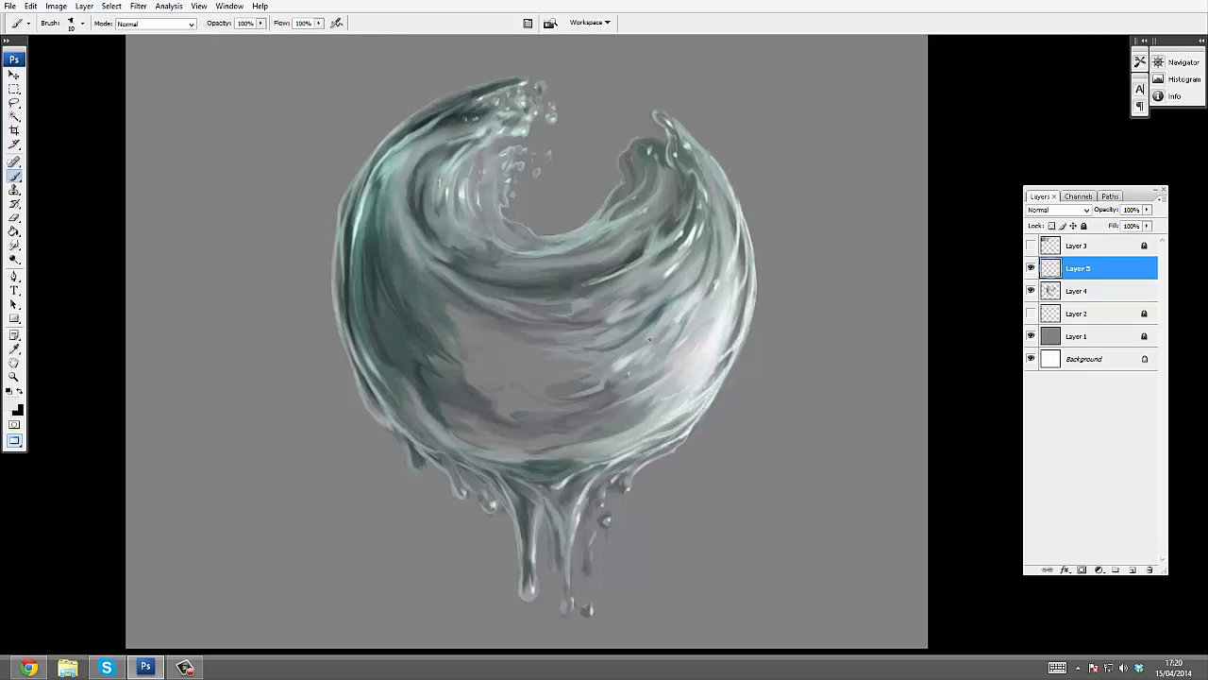
left_click_drag(657, 330, 572, 371)
key("r")
key("b")
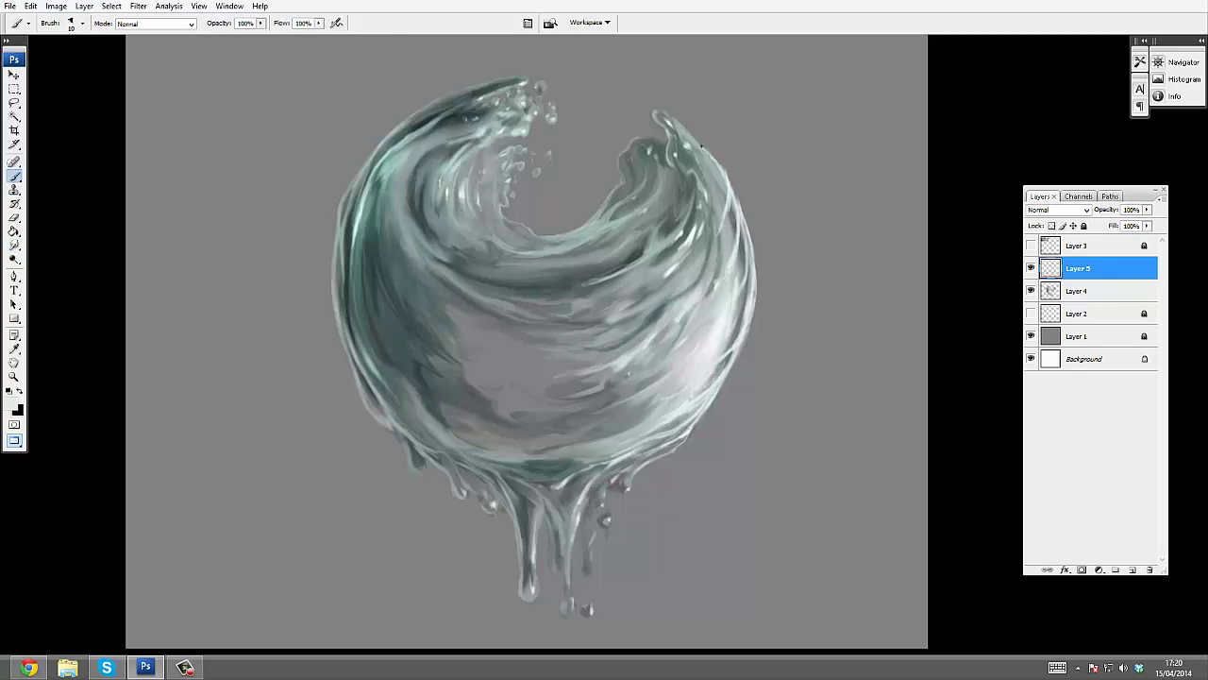
Create a new layer above Layer 5 for painting an object inside the sphere
key("z")
left_click(829, 119, "alt")
key("ctrl+shift+n")
key("Return")
left_click(440, 403)
left_click(440, 403)
left_click_drag(510, 277, 193, 338)
key("b")
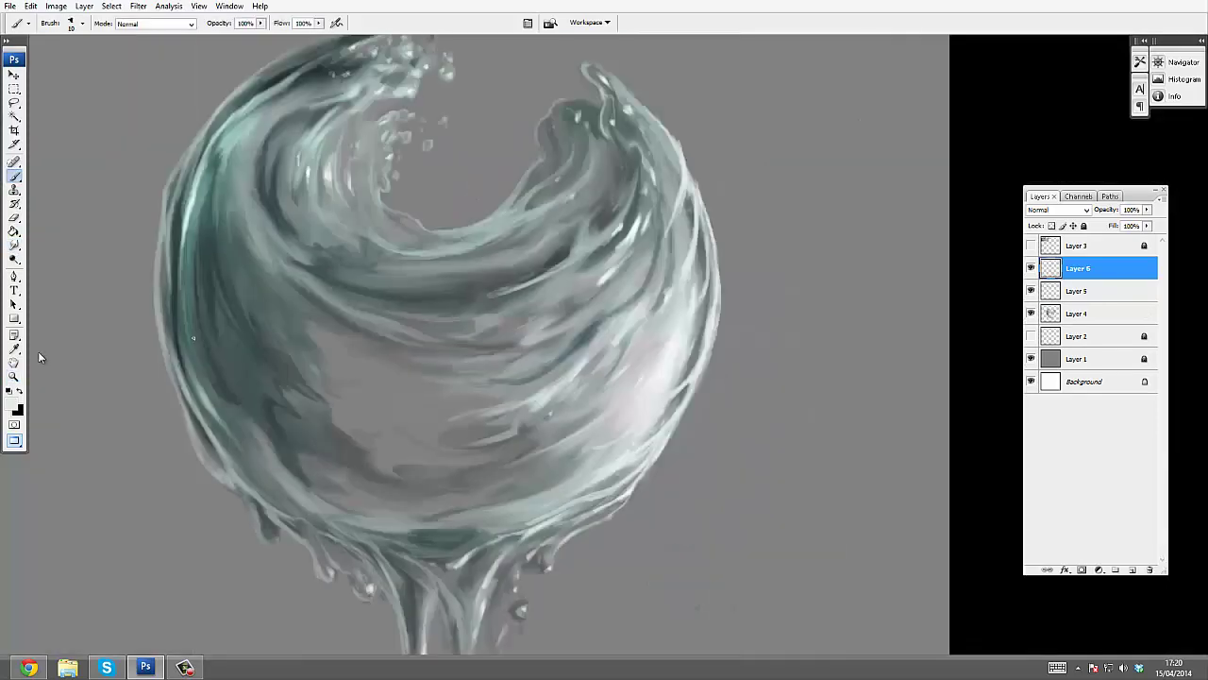
Try painting a small orange fish silhouette in the middle of the sphere
left_click(11, 403)
left_click(933, 501)
left_click_drag(881, 362, 901, 357)
key("Return")
key("e")
mouse_move(364, 381)
left_mouse_down()
mouse_move(385, 366)
mouse_move(410, 375)
left_mouse_up()
key("b")
key("z")
left_click(593, 289, "alt")
left_click(593, 289, "alt")
left_click_drag(651, 238, 552, 157)
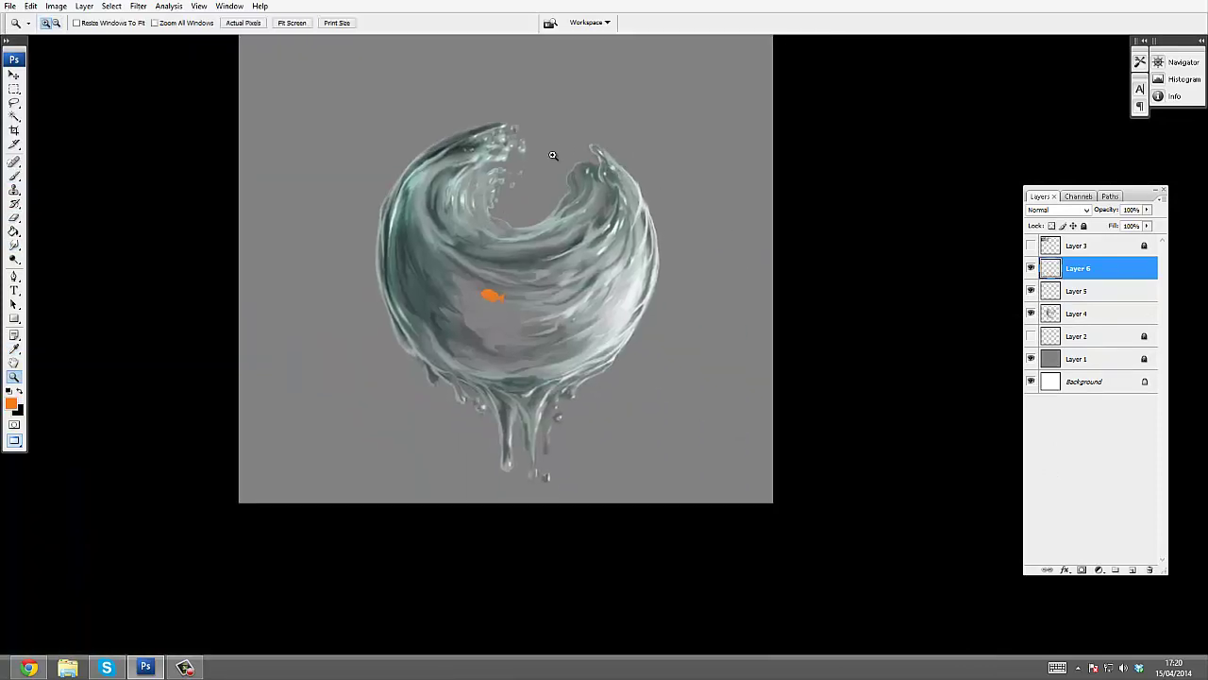
key("e")
left_click_drag(486, 289, 525, 307)
Set the foreground colour to a redder orange and paint a fish silhouette in the sphere's grey centre
key("z")
left_click_drag(457, 360, 440, 359)
left_click(439, 360)
key("b")
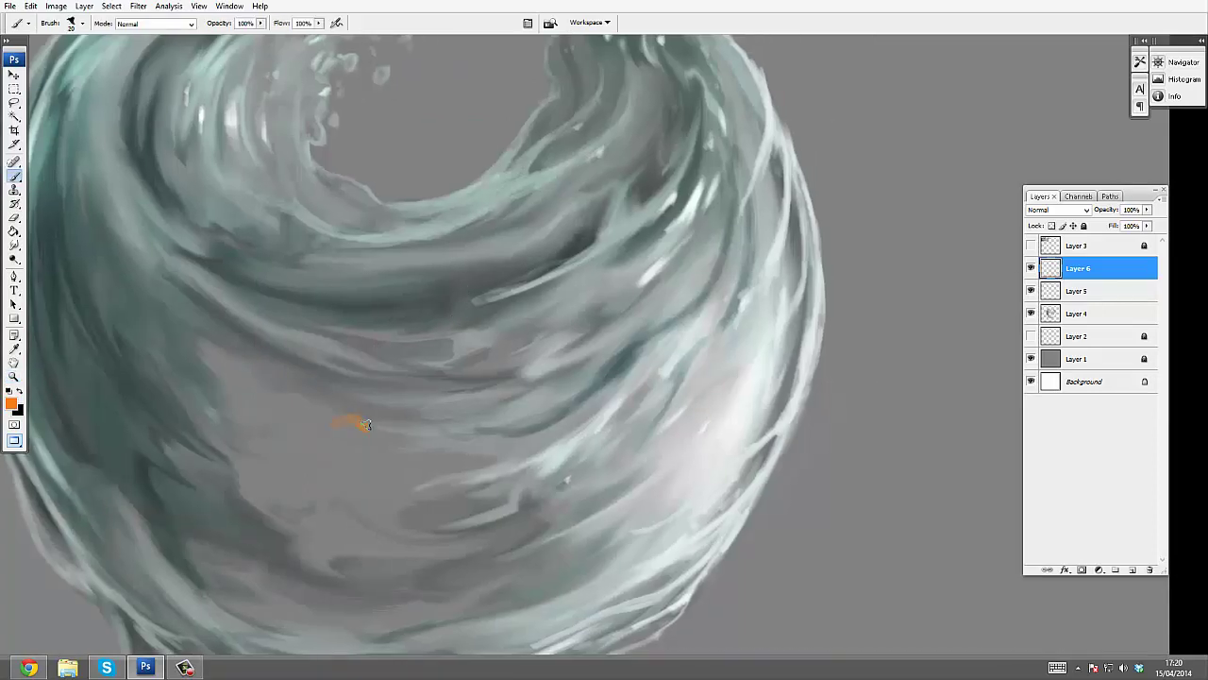
left_click(12, 403)
left_click_drag(933, 502, 932, 507)
left_click(1043, 346)
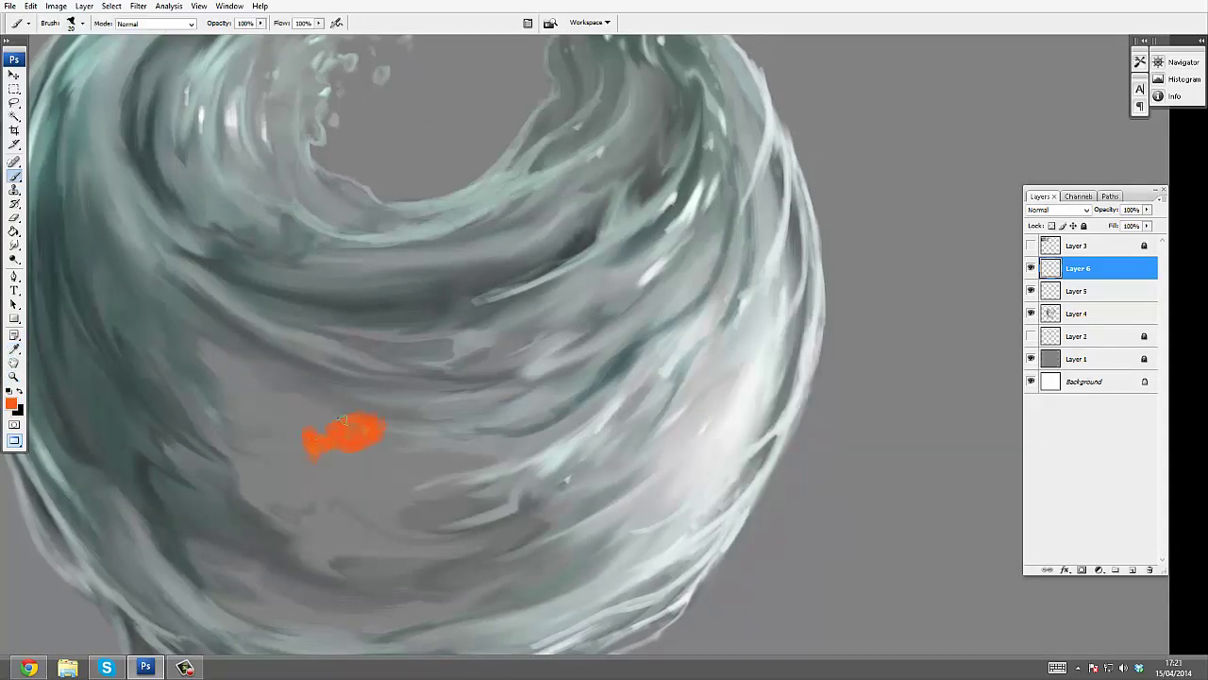
Set the foreground colour to white and paint white bands across the orange fish's body
key("d")
key("x")
left_click(429, 430, "ctrl")
mouse_move(251, 408)
left_mouse_down()
mouse_move(260, 433)
mouse_move(242, 419)
left_mouse_up()
mouse_move(268, 446)
left_mouse_down()
mouse_move(288, 434)
mouse_move(322, 446)
mouse_move(296, 422)
left_mouse_up()
Switch to black with a smaller brush and paint dark markings on the fish's body and tail
key("x")
key("bracketleft")
key("bracketleft")
key("bracketleft")
key("bracketleft")
mouse_move(267, 407)
left_mouse_down()
mouse_move(269, 436)
mouse_move(219, 437)
left_mouse_up()
mouse_move(224, 446)
left_mouse_down()
mouse_move(237, 456)
mouse_move(200, 488)
left_mouse_up()
Refine the fish's fins, belly and back using colours sampled from its body
left_click(227, 466, "alt")
mouse_move(211, 460)
left_mouse_down()
mouse_move(194, 489)
mouse_move(295, 465)
left_mouse_up()
mouse_move(226, 431)
left_mouse_down()
mouse_move(261, 399)
mouse_move(301, 411)
left_mouse_up()
left_click_drag(268, 390, 338, 406)
mouse_move(252, 400)
left_mouse_down()
mouse_move(232, 413)
mouse_move(245, 433)
mouse_move(326, 445)
mouse_move(261, 440)
left_mouse_up()
key("x")
left_click(263, 438, "alt")
Smudge across the fish with a much larger smudge brush and hide Layer 6
key("z")
left_click(378, 377, "alt")
left_click(378, 378, "alt")
left_click(377, 377, "alt")
left_click(377, 378, "alt")
key("r")
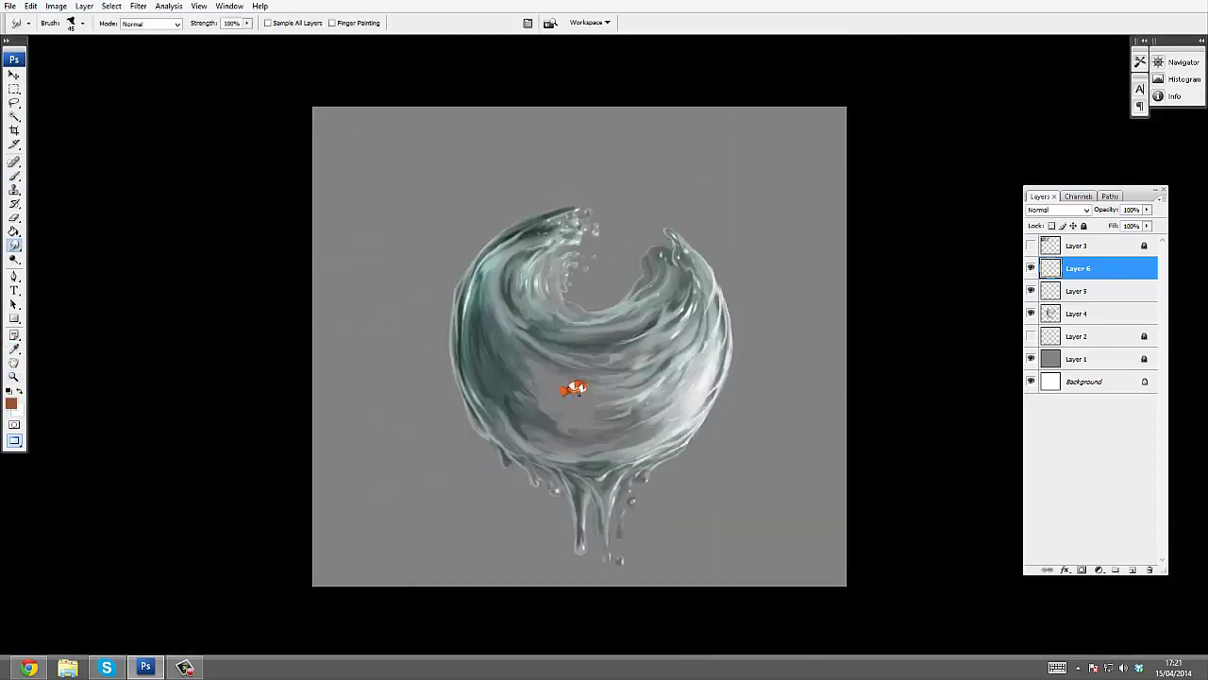
key("bracketright")
key("bracketright")
key("bracketright")
key("bracketright")
key("bracketright")
key("bracketright")
key("bracketright")
key("bracketright")
key("bracketright")
left_click_drag(560, 387, 592, 388)
left_click_drag(669, 302, 576, 235)
left_click(1030, 268)
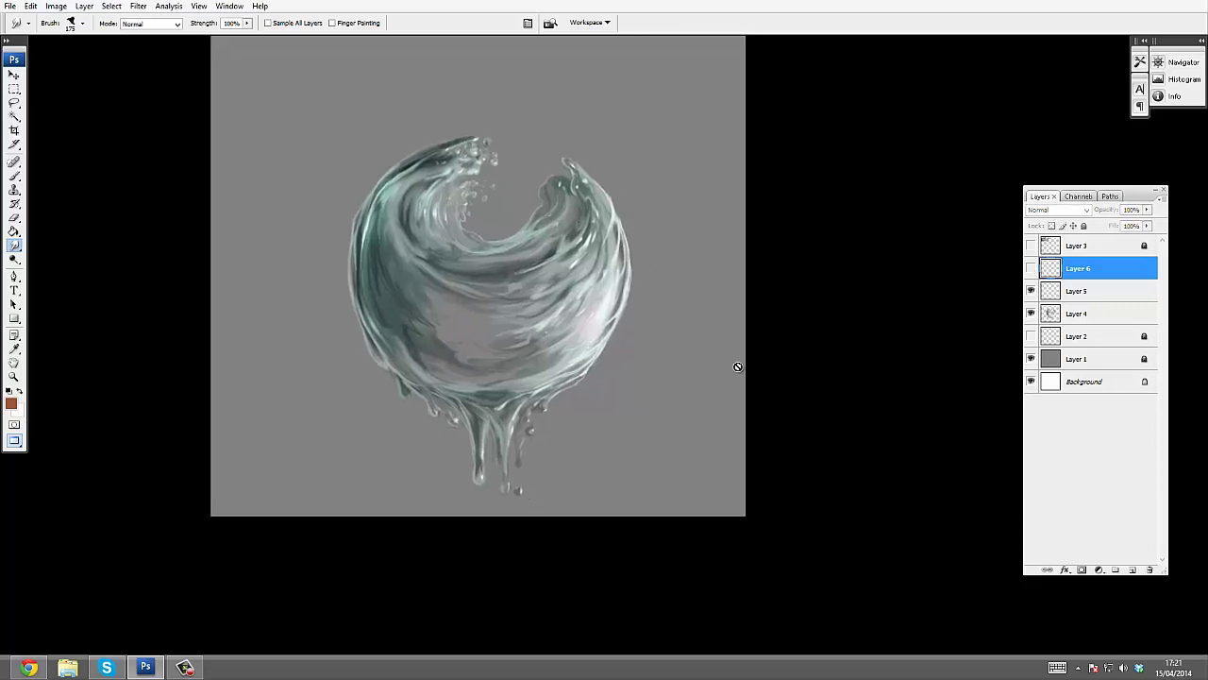
Add a new layer and paint small pale ringed droplets beside the left crest, using a colour sampled from the water
key("z")
left_click_drag(426, 311, 624, 120)
key("i")
left_click(448, 201)
key("b")
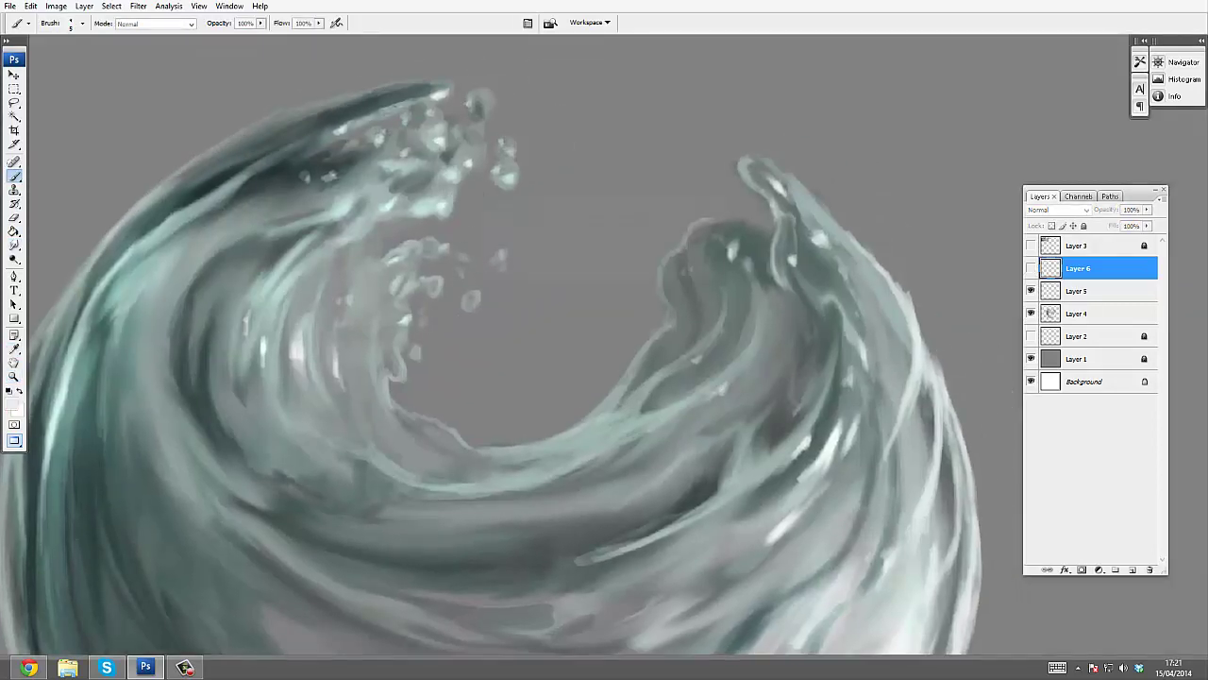
key("ctrl+shift+alt+n")
left_click(466, 223, "alt")
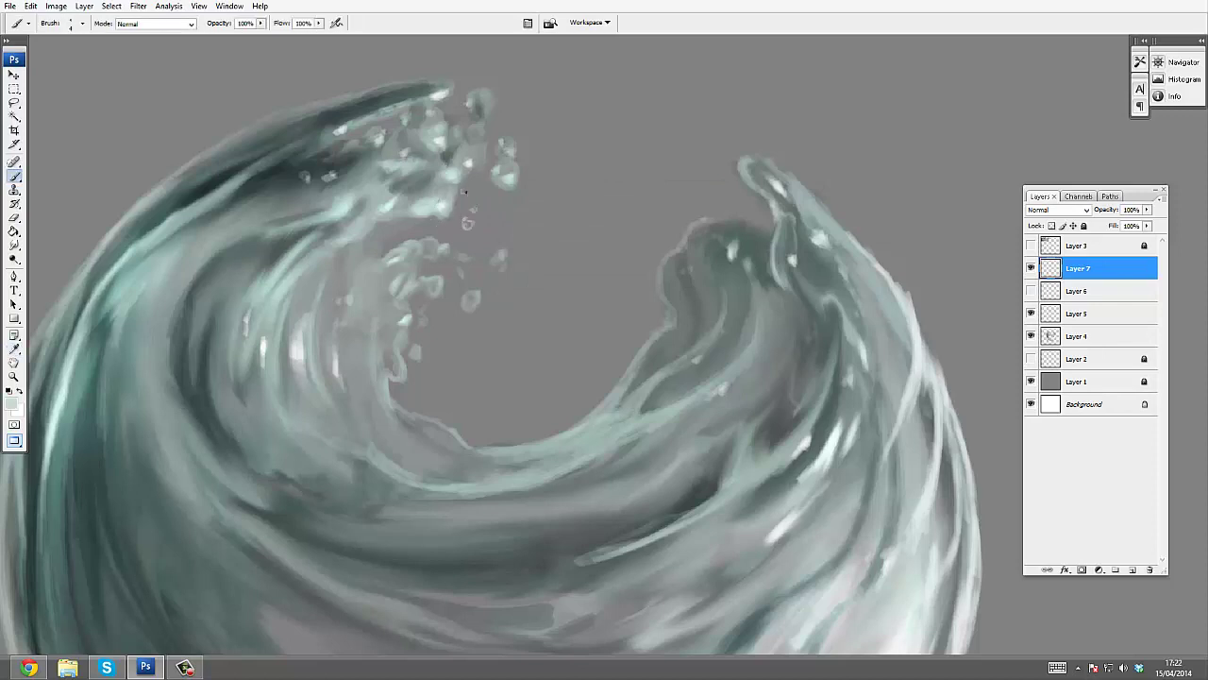
left_click_drag(481, 141, 483, 162)
left_click_drag(428, 255, 411, 289)
left_click_drag(447, 327, 441, 328)
Outline the spray blobs and the underside of the left crest with thin pale strokes
left_click(540, 277, "ctrl")
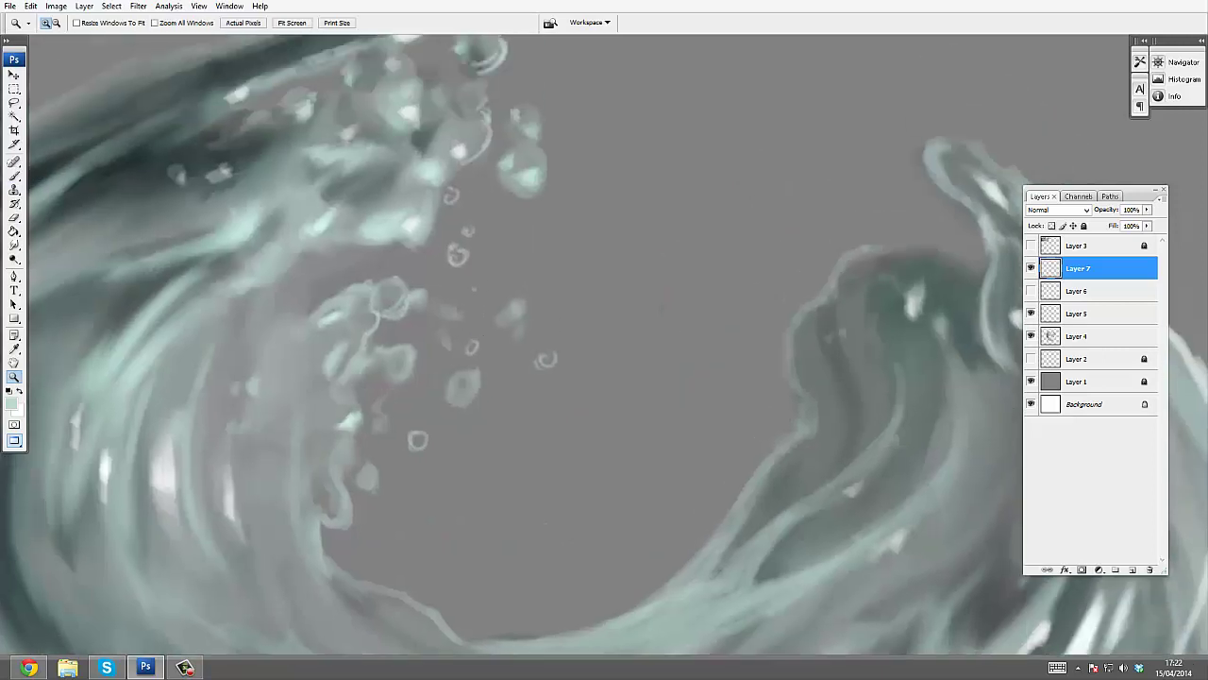
scroll(440, 243, "up", 2)
left_click_drag(443, 233, 412, 297)
left_click_drag(421, 226, 330, 279)
mouse_move(307, 297)
left_mouse_down()
mouse_move(332, 293)
mouse_move(262, 332)
left_mouse_up()
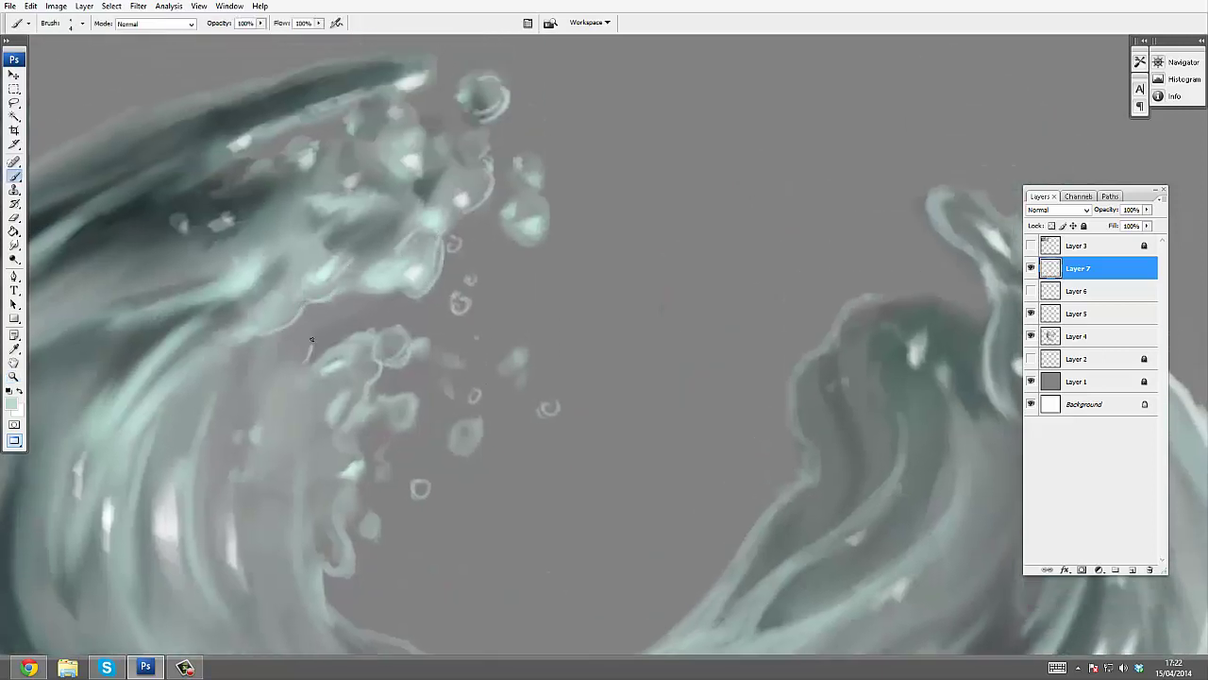
mouse_move(374, 295)
left_mouse_down()
mouse_move(309, 355)
mouse_move(369, 302)
mouse_move(428, 307)
mouse_move(485, 215)
left_mouse_up()
key("r")
key("b")
Paint tiny droplets beside the right crest's tip and thin pale highlights along the inner crest's upper edge
left_click_drag(576, 276, 378, 409)
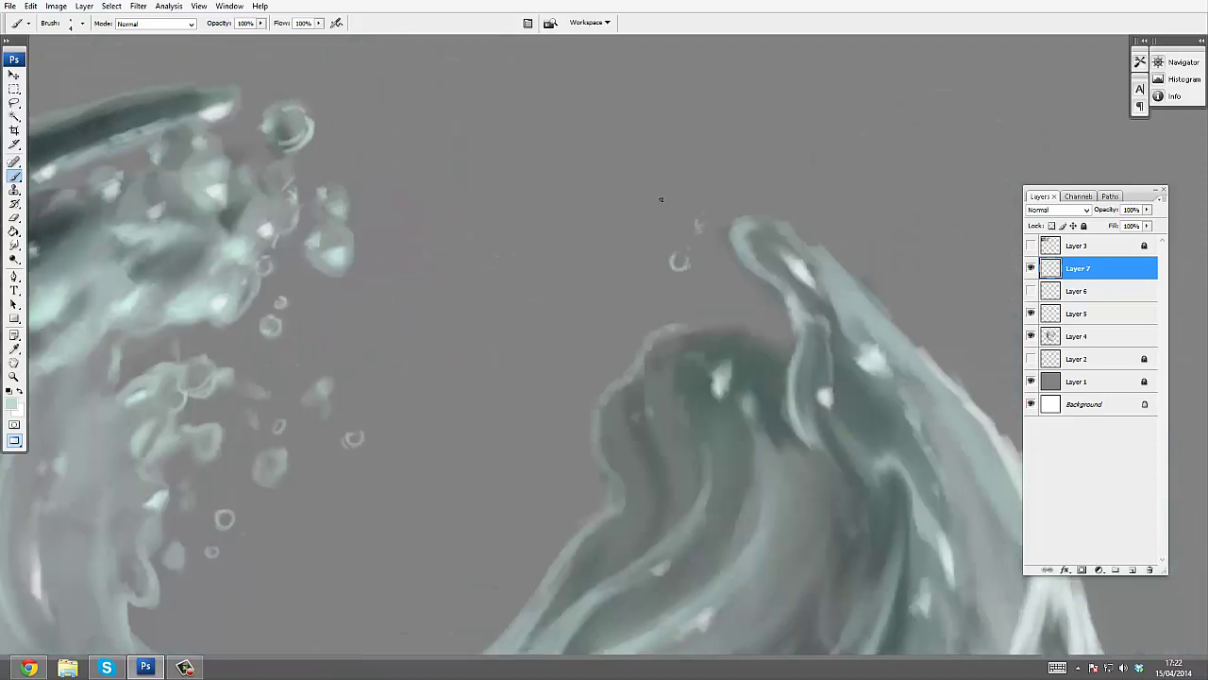
left_click_drag(640, 214, 639, 217)
left_click_drag(822, 254, 804, 249)
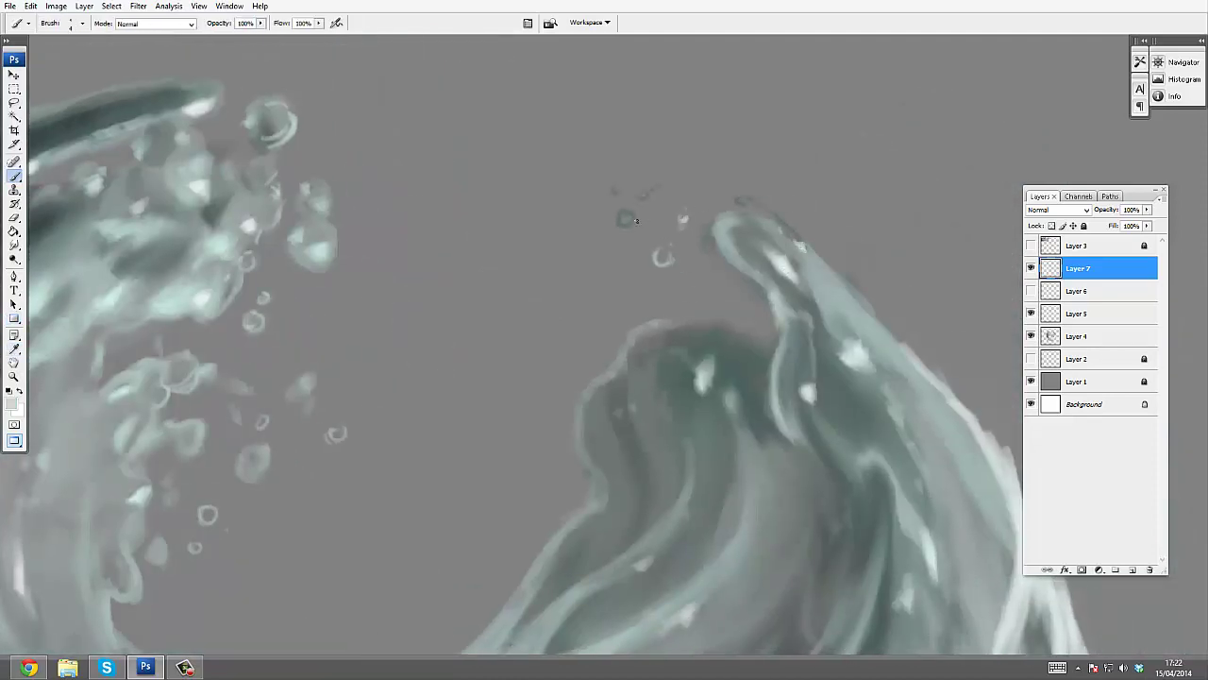
left_click_drag(661, 325, 642, 257)
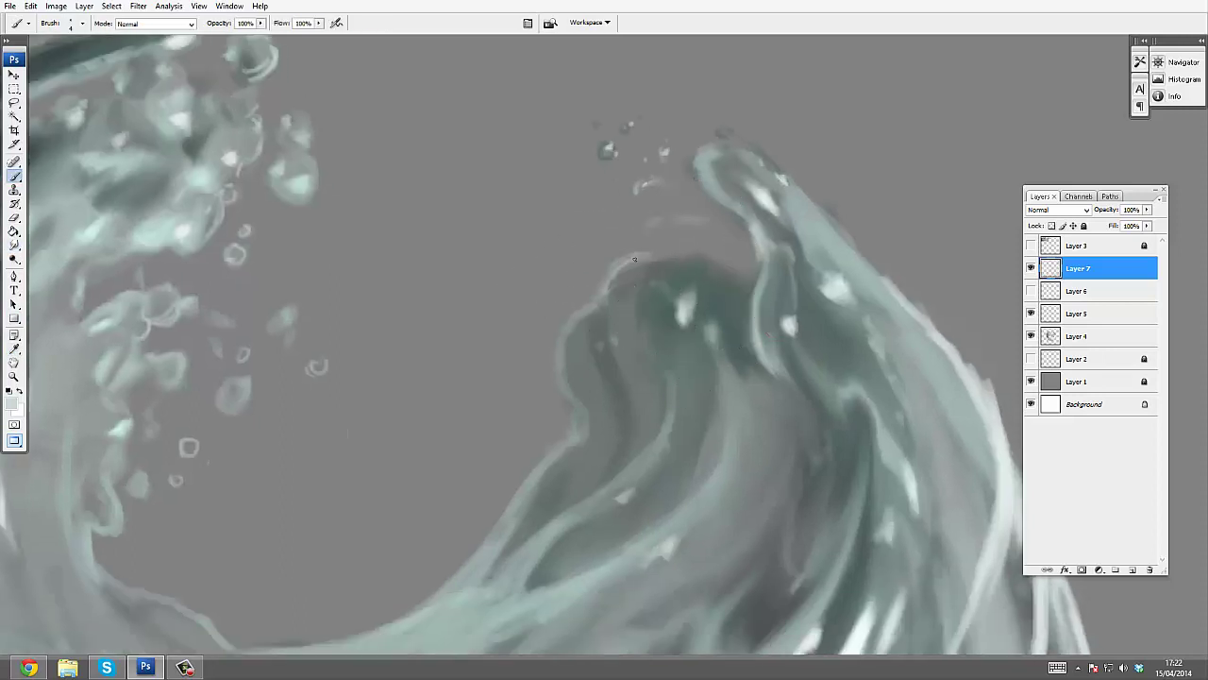
left_click_drag(549, 299, 631, 273)
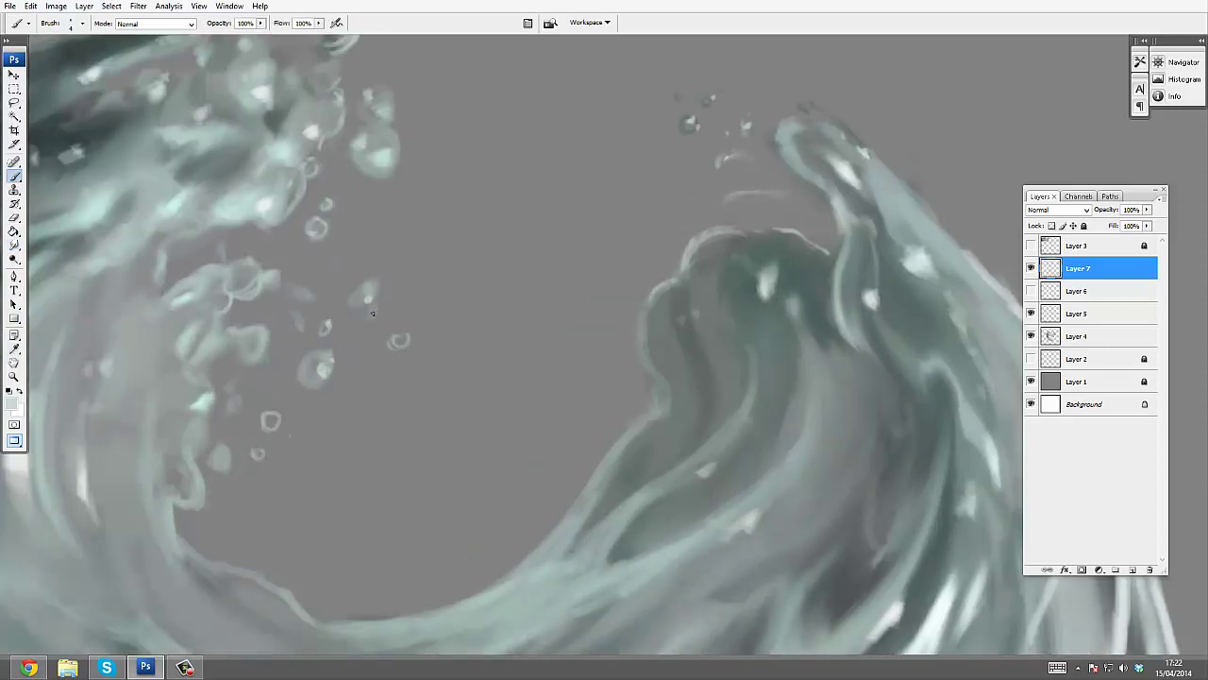
left_click(421, 297, "ctrl+alt")
left_click(421, 297, "ctrl+alt")
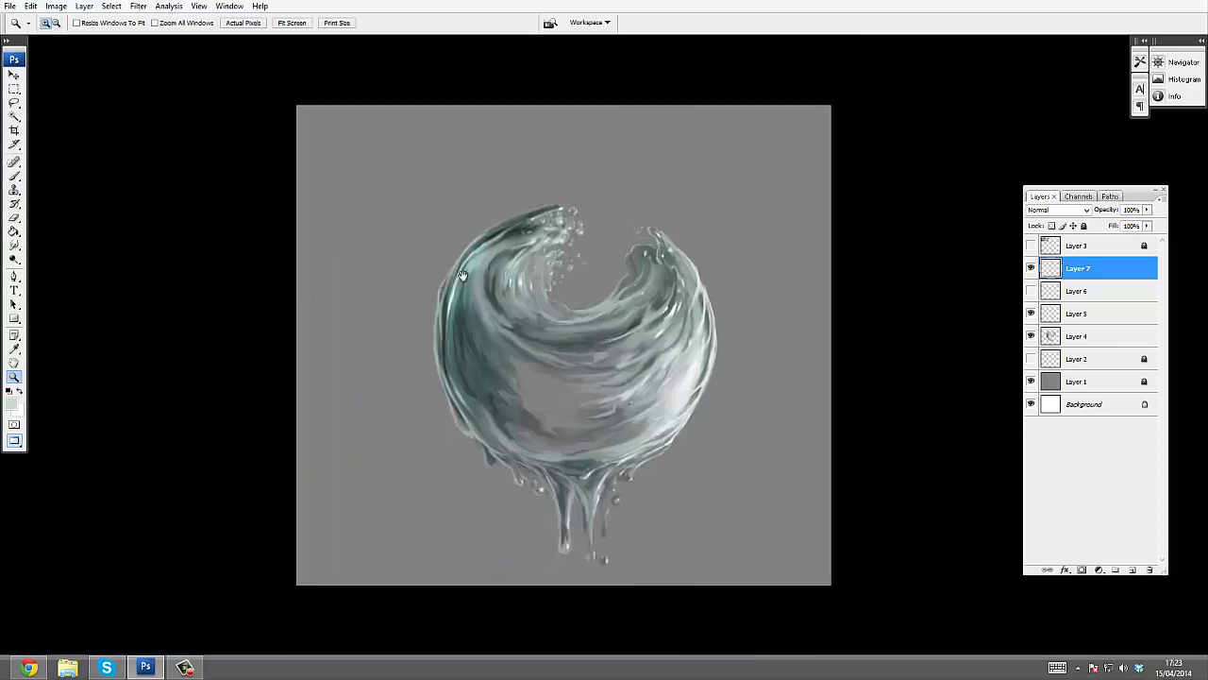
key("ctrl+plus")
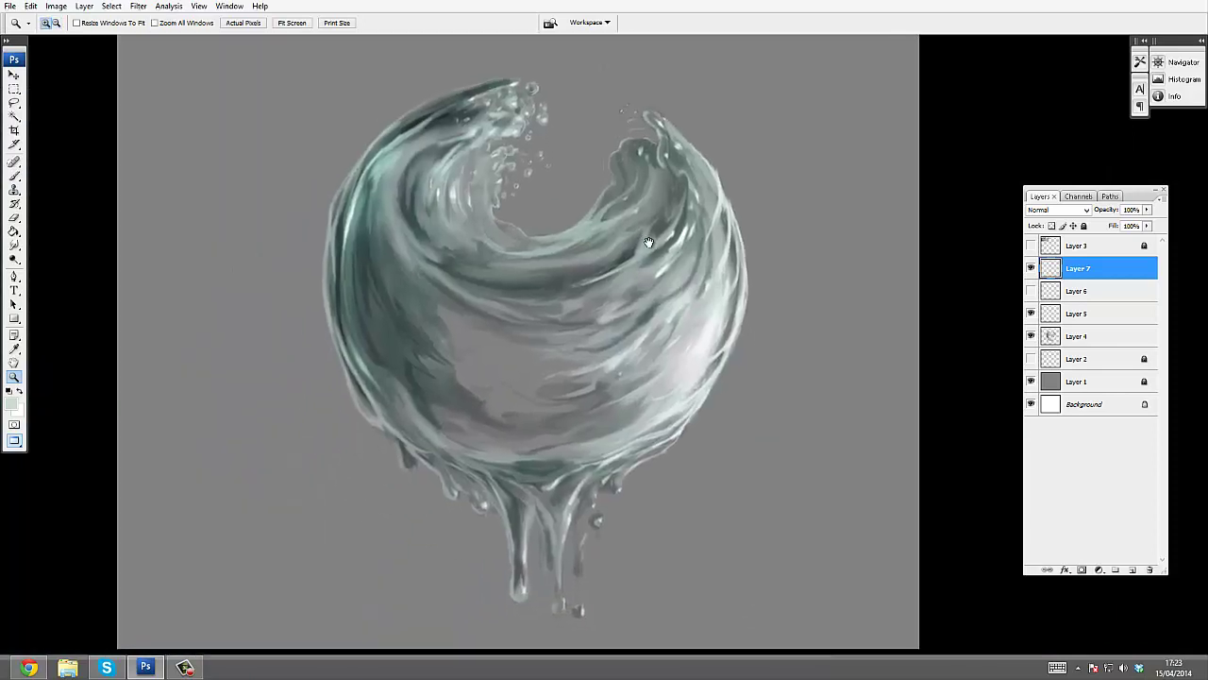